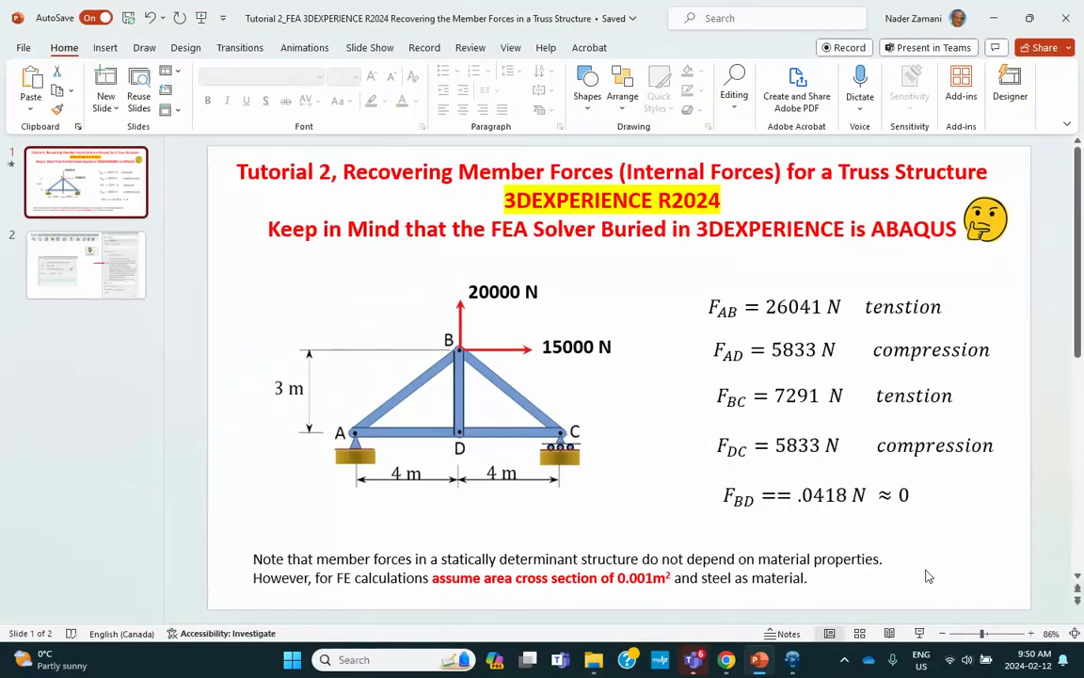
Show slide 2 with the NFORC output-request screenshot, then deselect the picture
key("Page_Down")
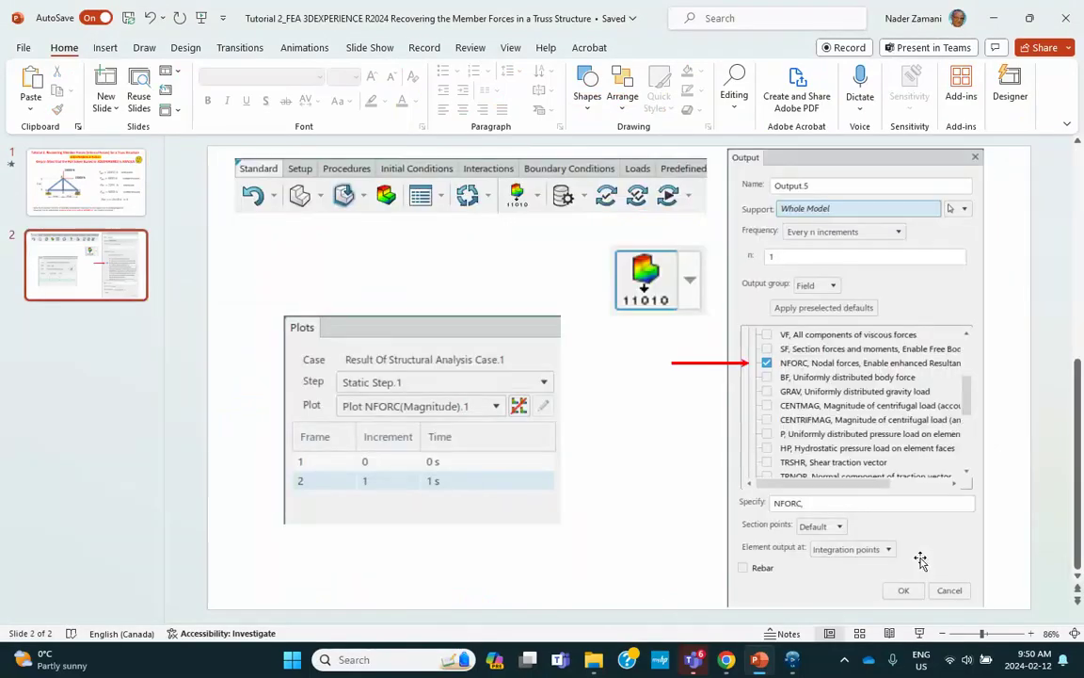
left_click(914, 550)
left_click(1050, 242)
Return to 3DEXPERIENCE and launch Part Design with a new physical product
key("super+d")
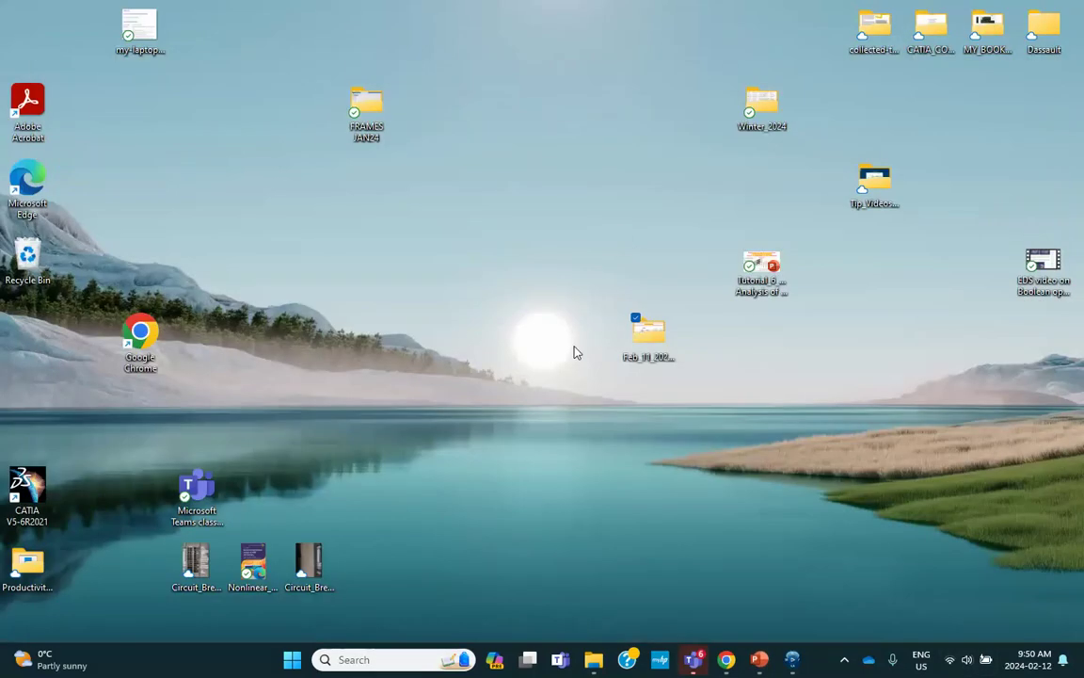
left_click(790, 660)
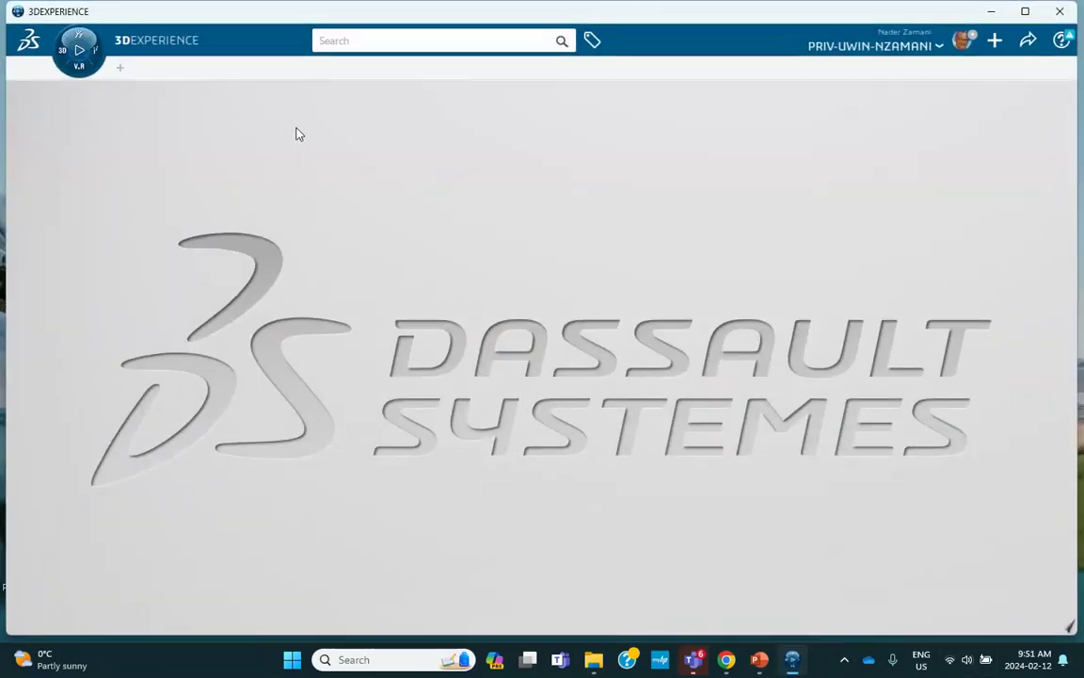
left_click(61, 55)
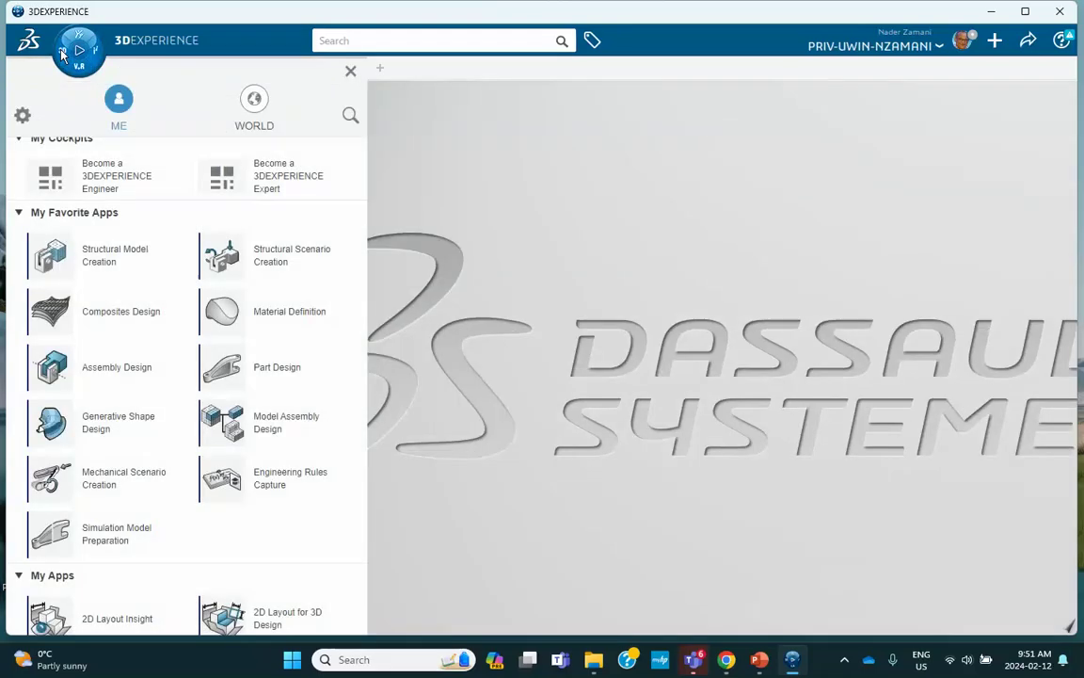
left_click(255, 364)
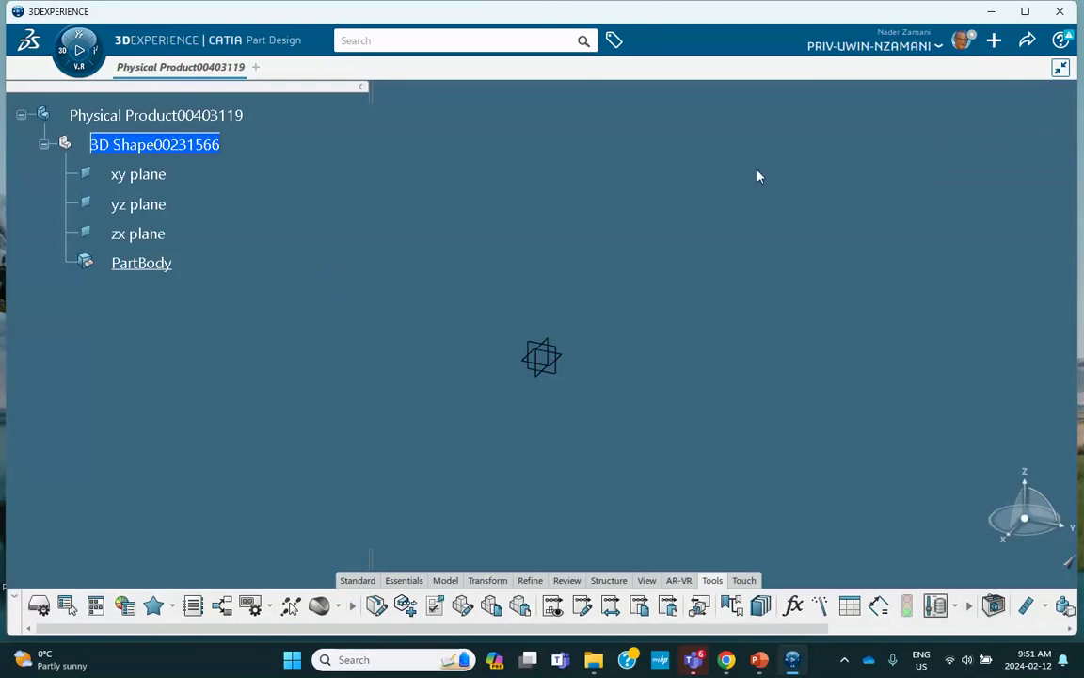
left_click(960, 46)
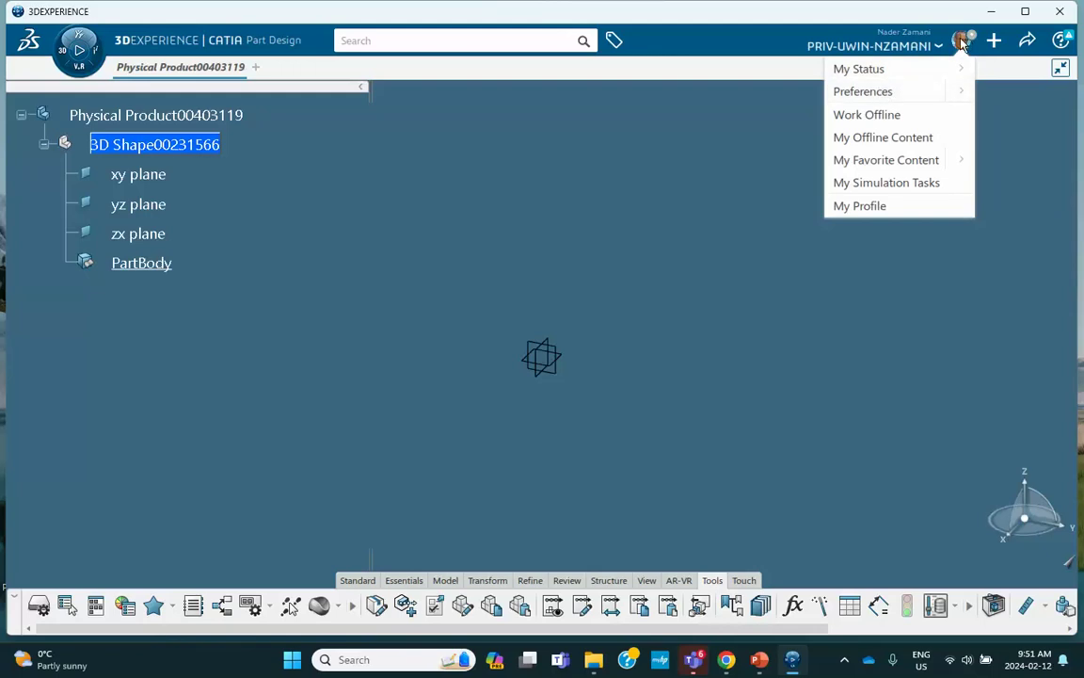
left_click(873, 92)
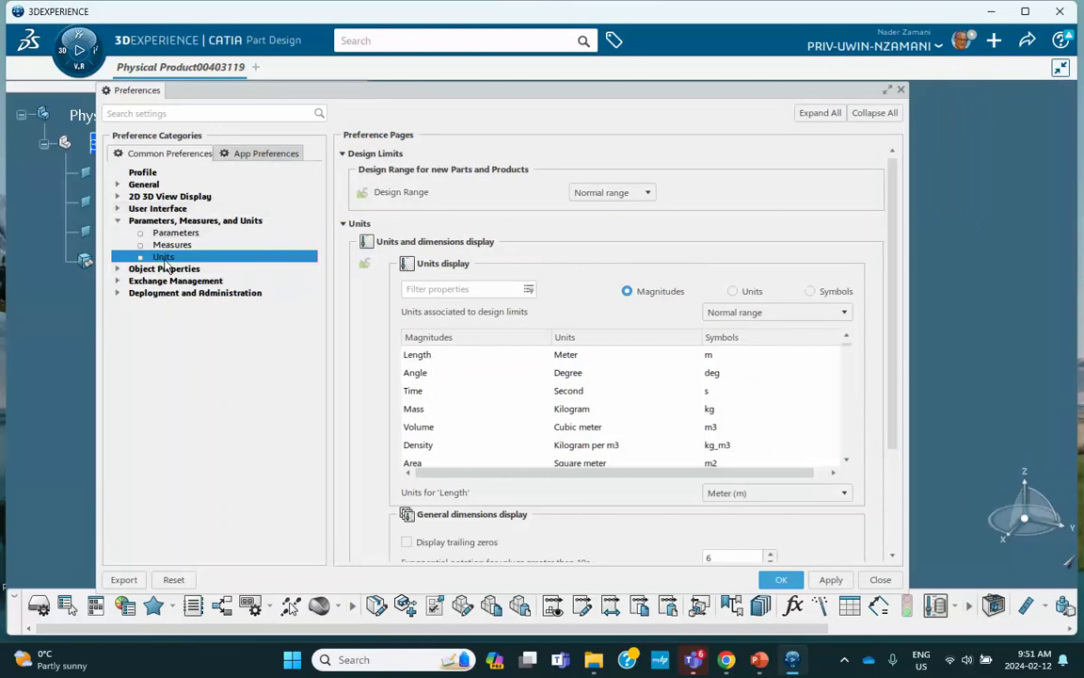
left_click(901, 90)
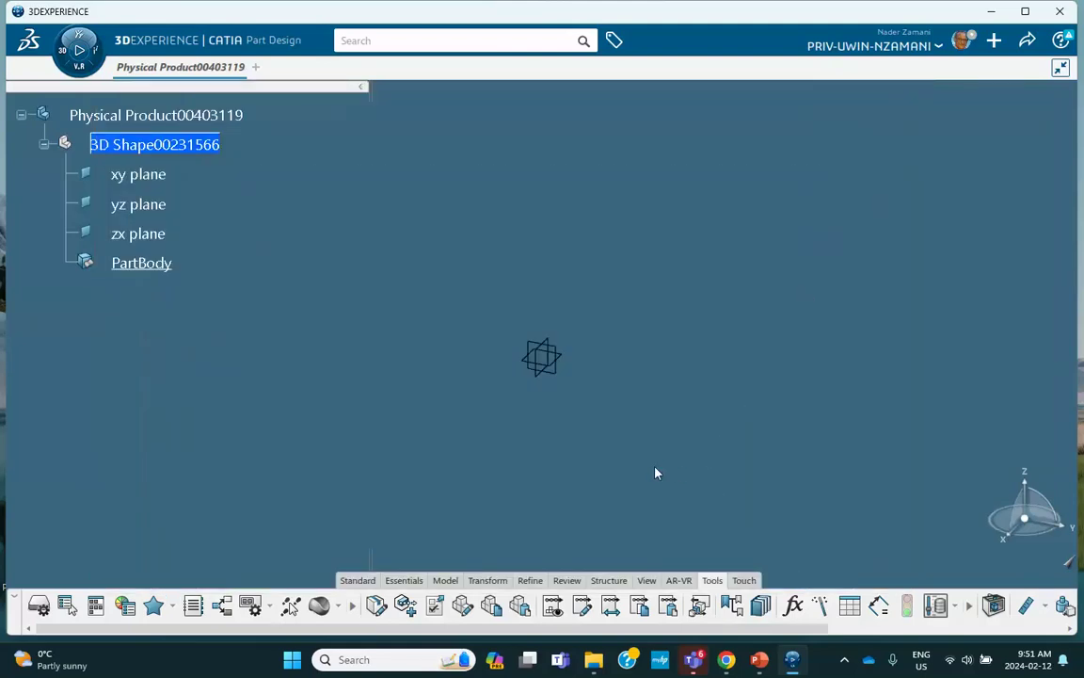
left_click(759, 659)
left_click(120, 206)
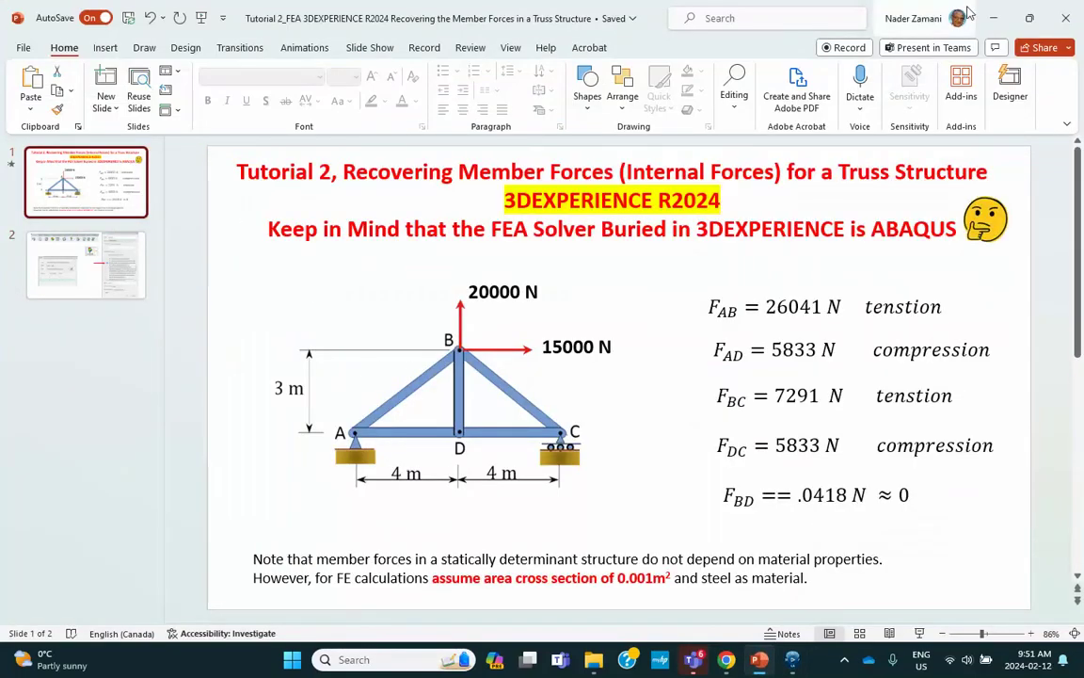
key("alt+Tab")
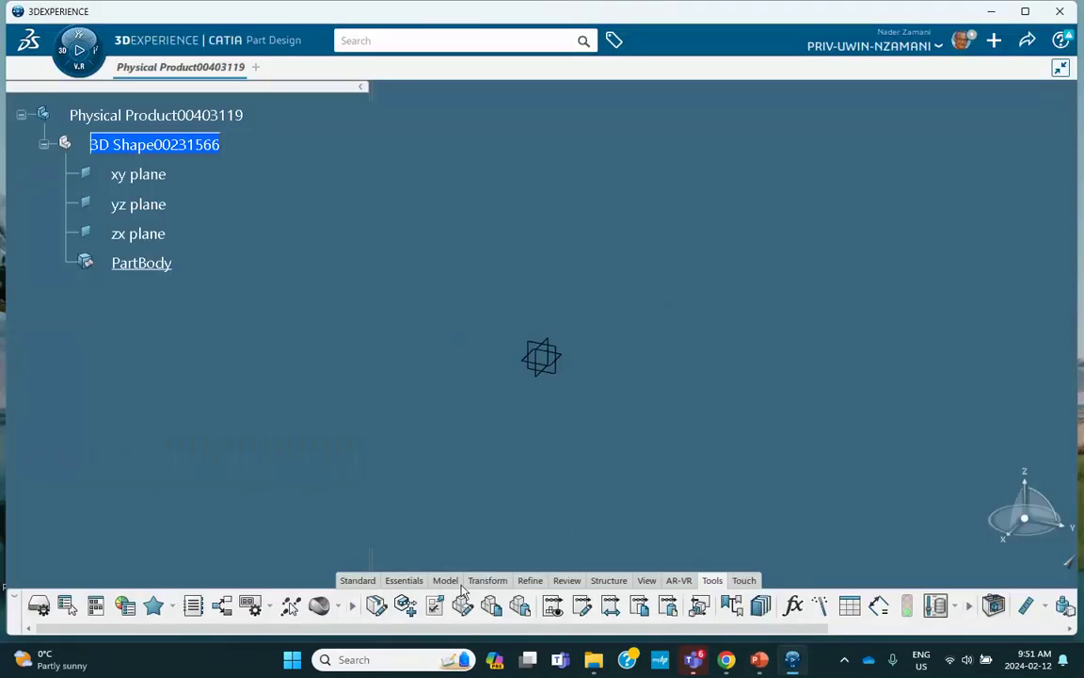
Create coordinate points at the origin and at Y = 4 m
left_click(400, 584)
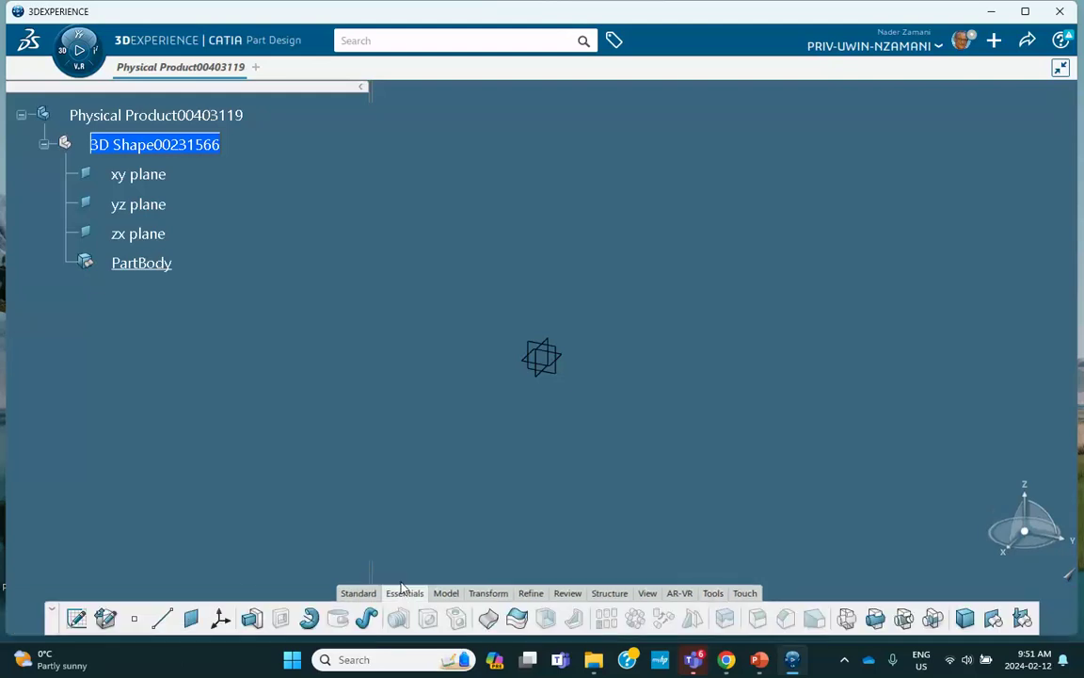
left_click(134, 619)
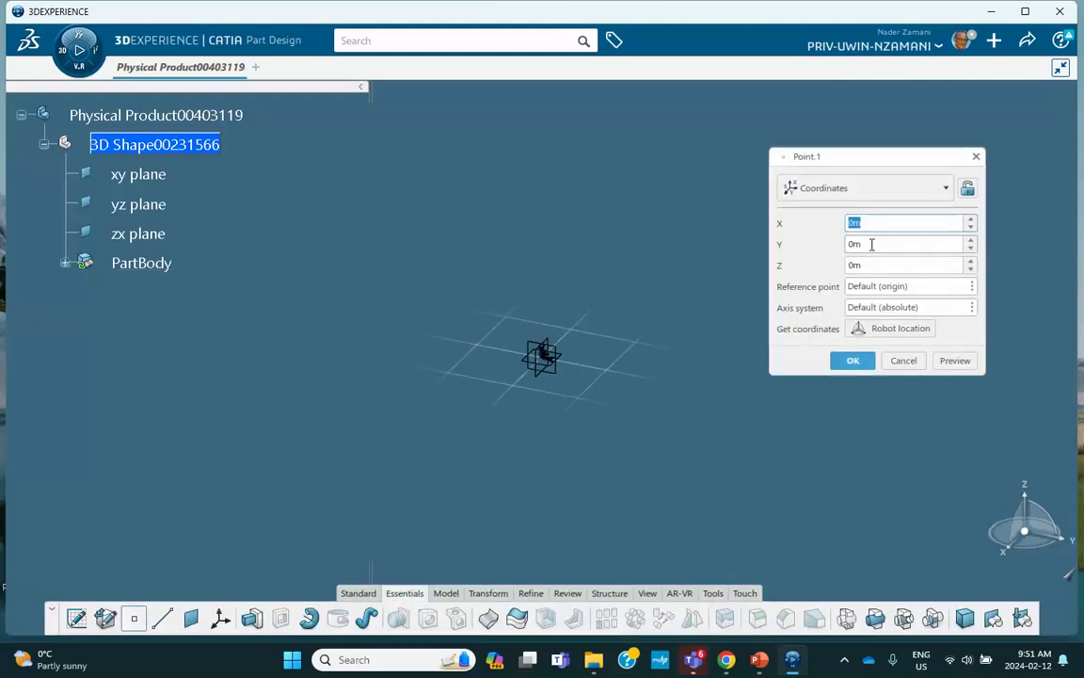
left_click(855, 362)
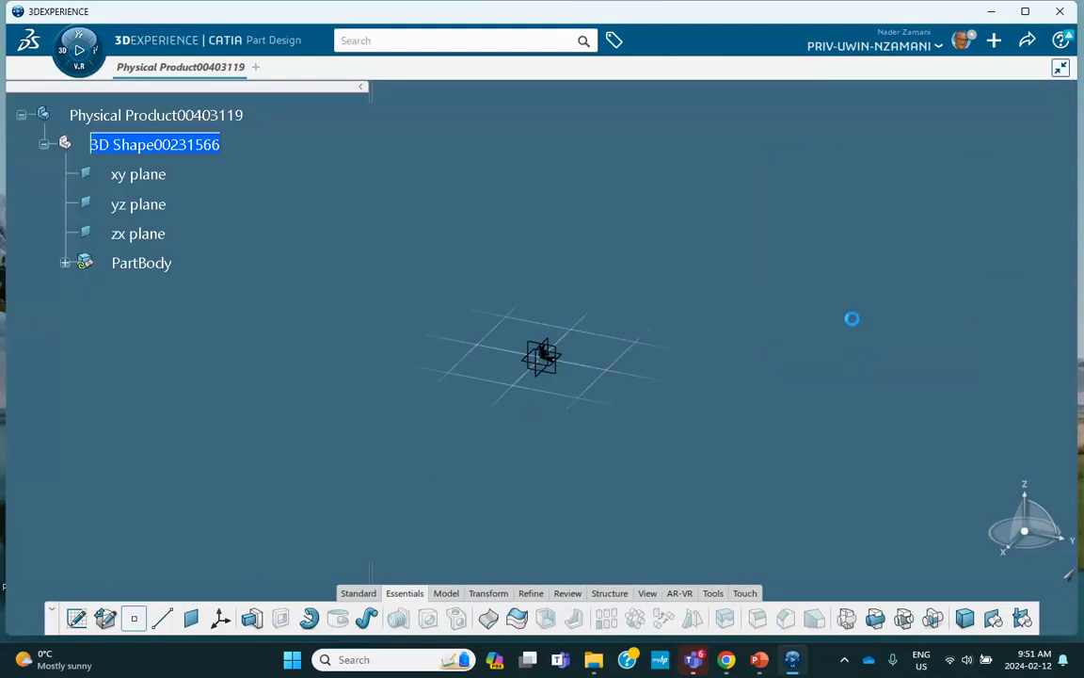
left_click(870, 244)
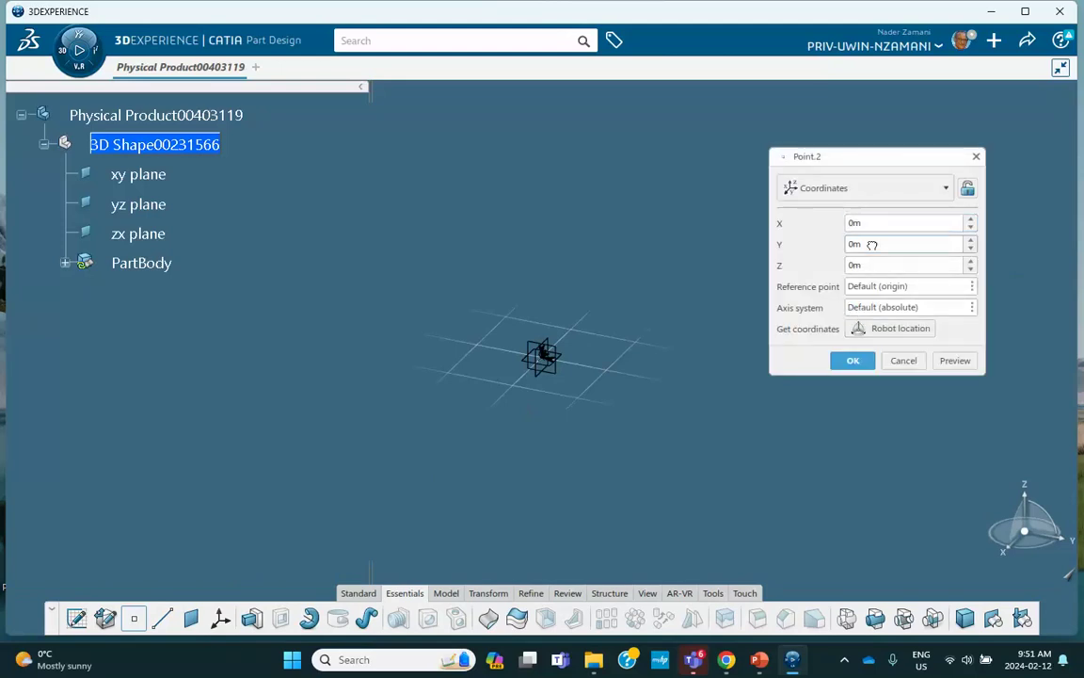
type("4")
left_click(850, 362)
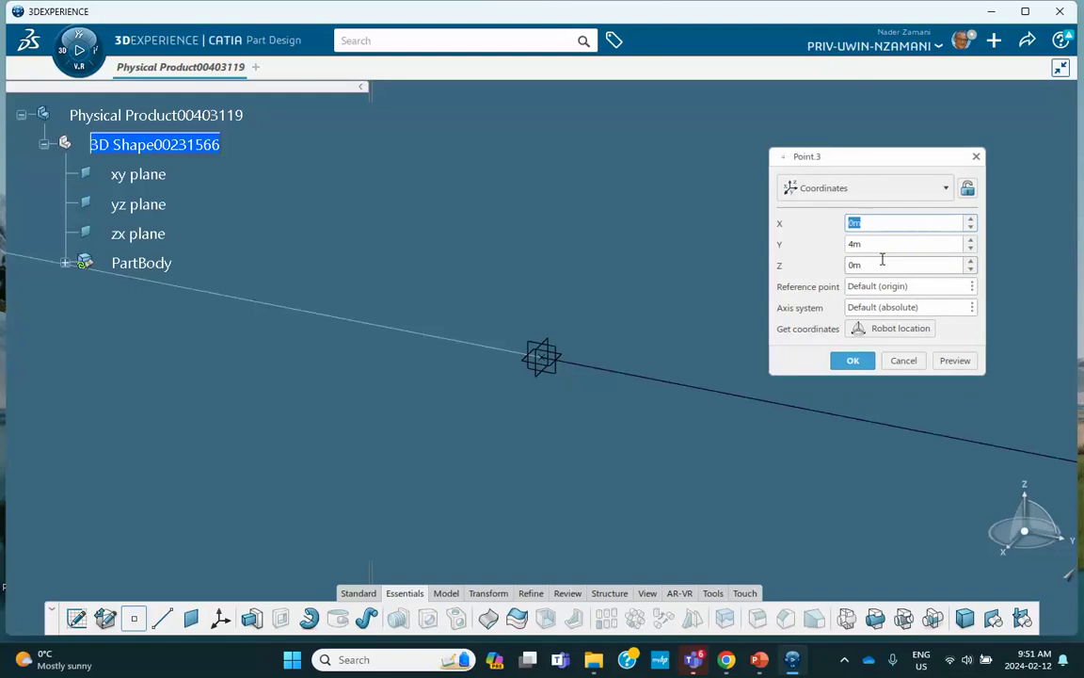
Add points at Y = 8 m and the apex at Y = 4 m, Z = 3 m
left_click(876, 245)
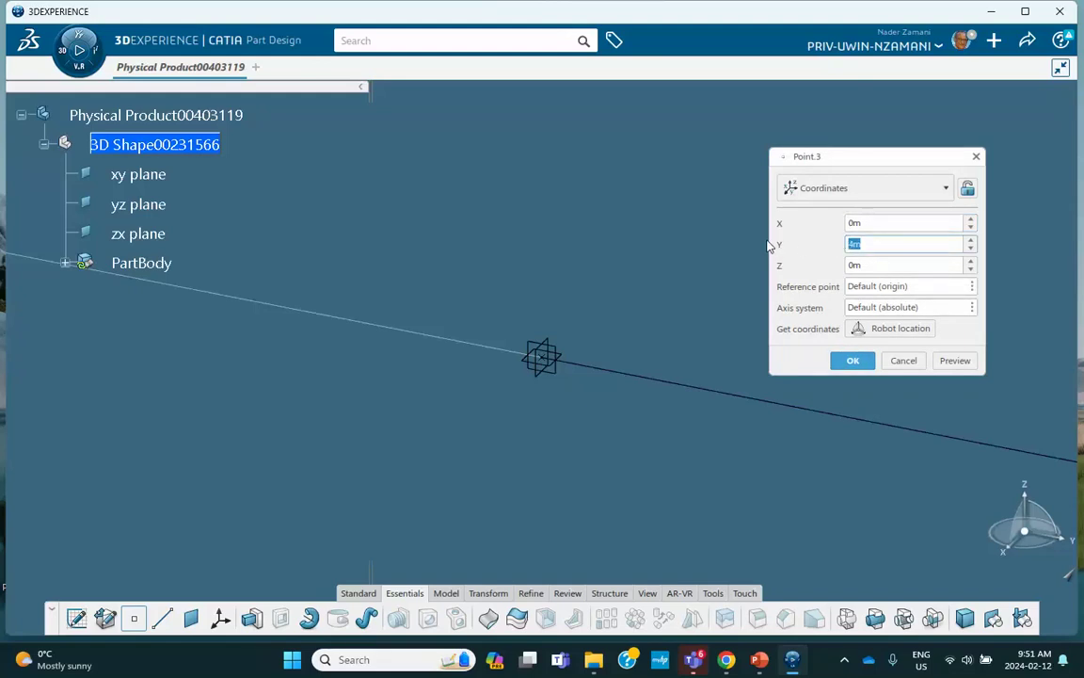
type("8")
left_click(853, 364)
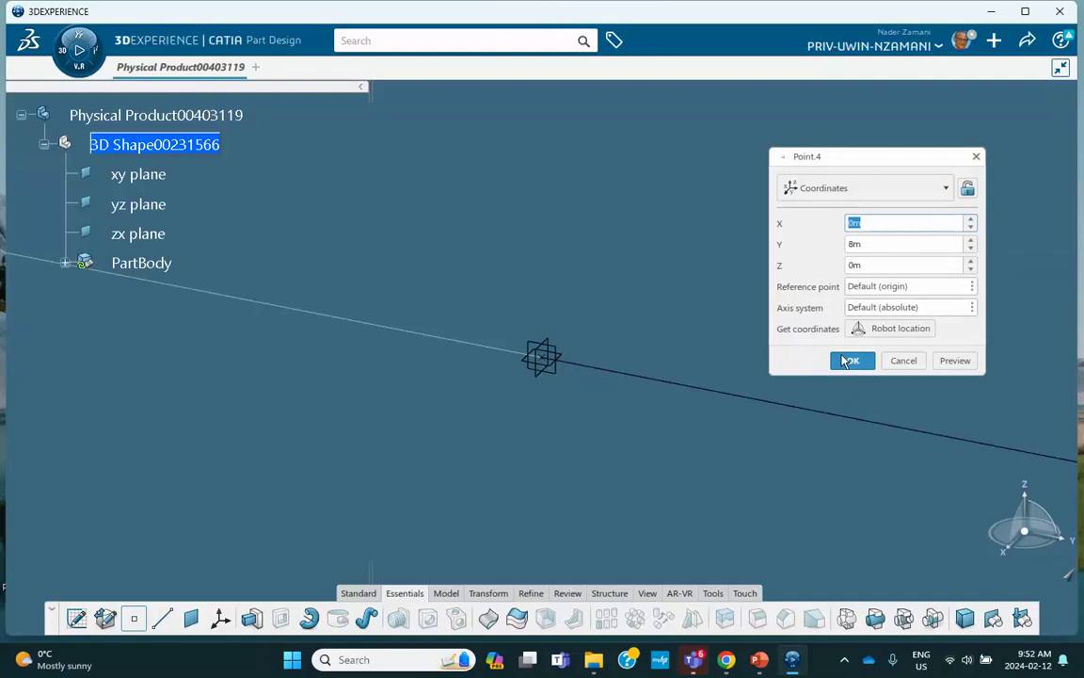
left_click(880, 244)
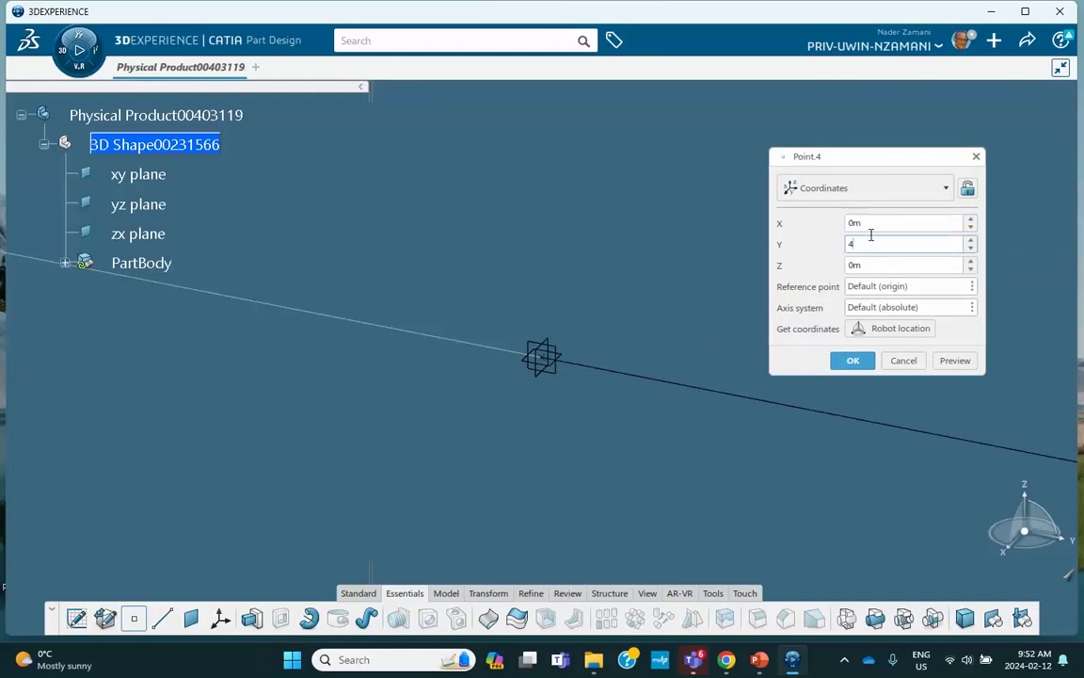
type("4")
key("Tab")
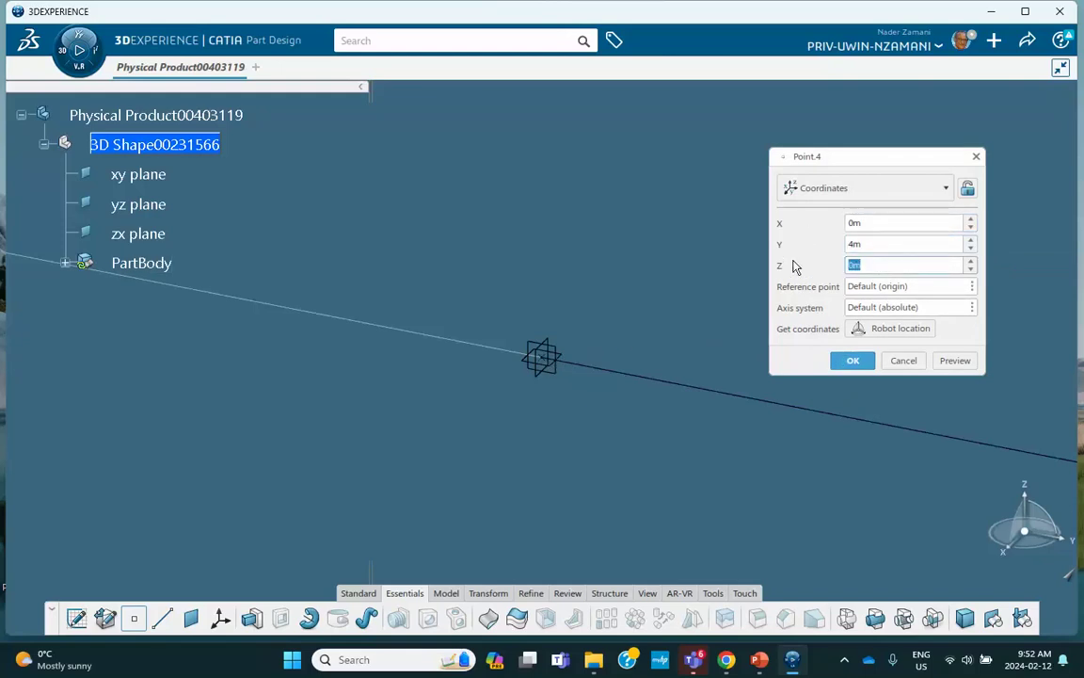
type("3")
left_click(853, 360)
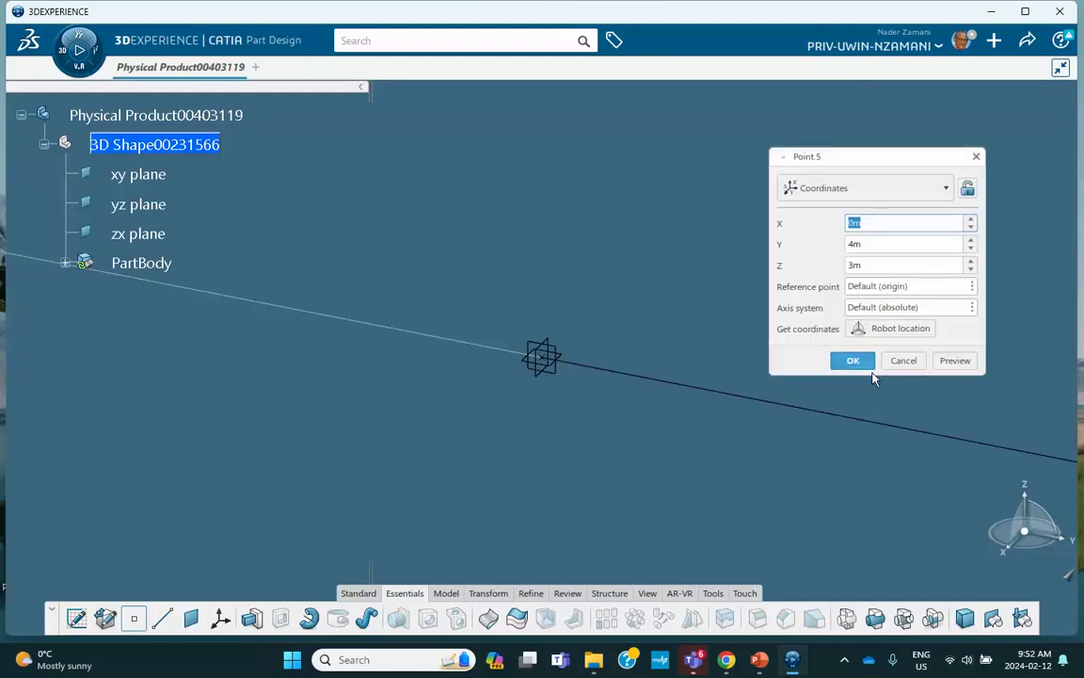
left_click(903, 360)
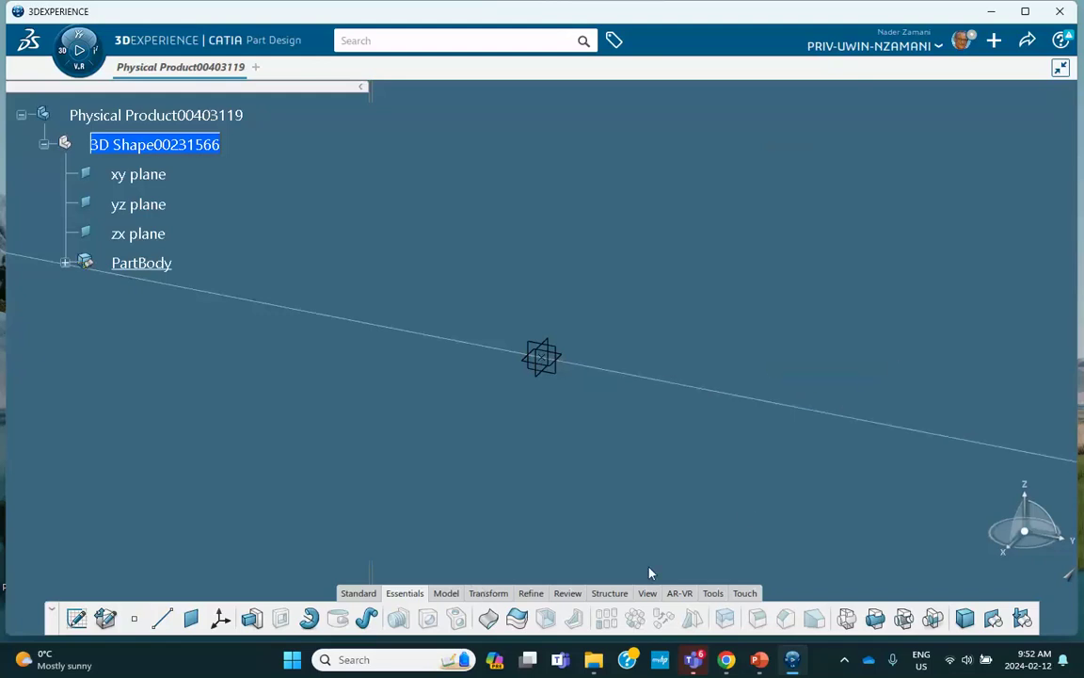
Fit the points in view and draw the origin-to-apex and vertical apex-to-mid-base lines
left_click(648, 593)
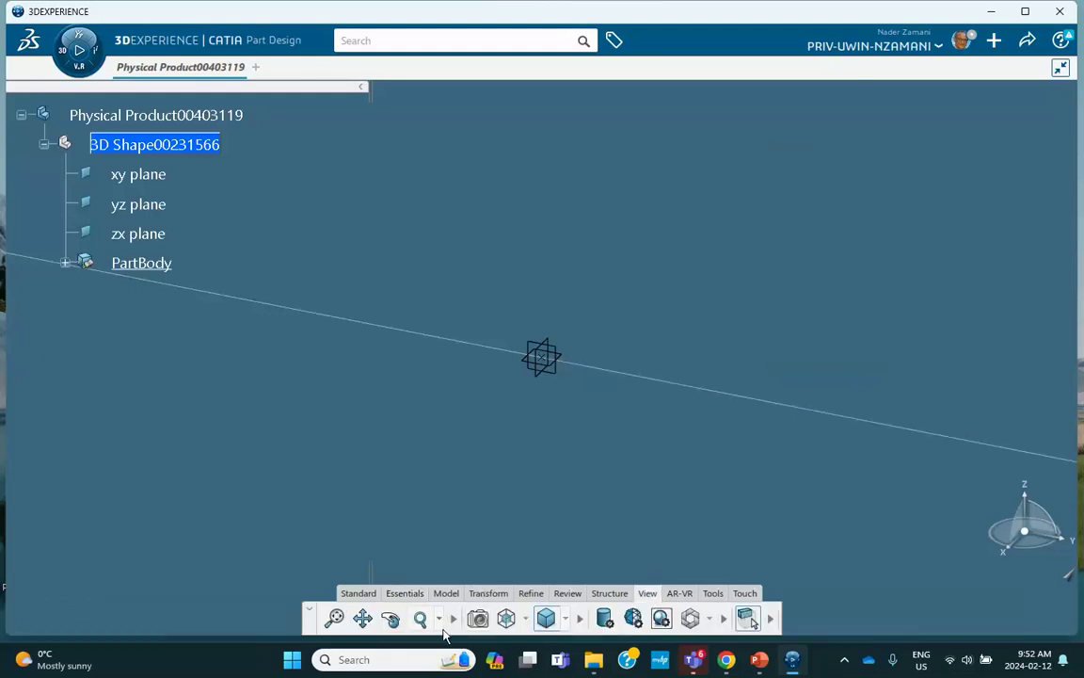
left_click(335, 619)
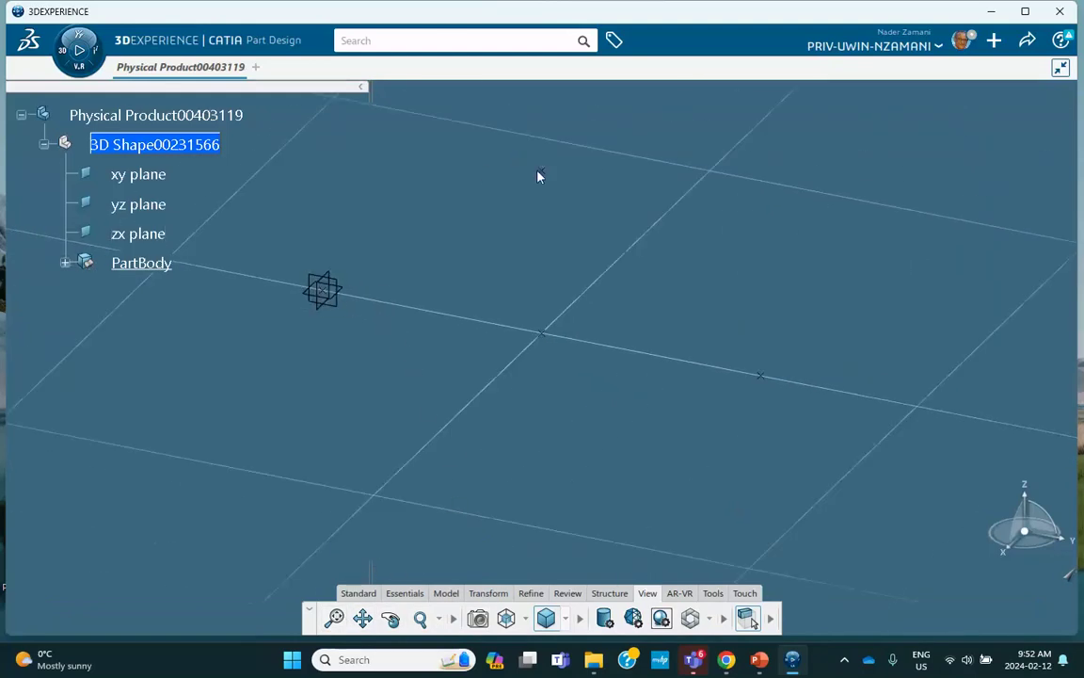
left_click(405, 593)
left_click(162, 618)
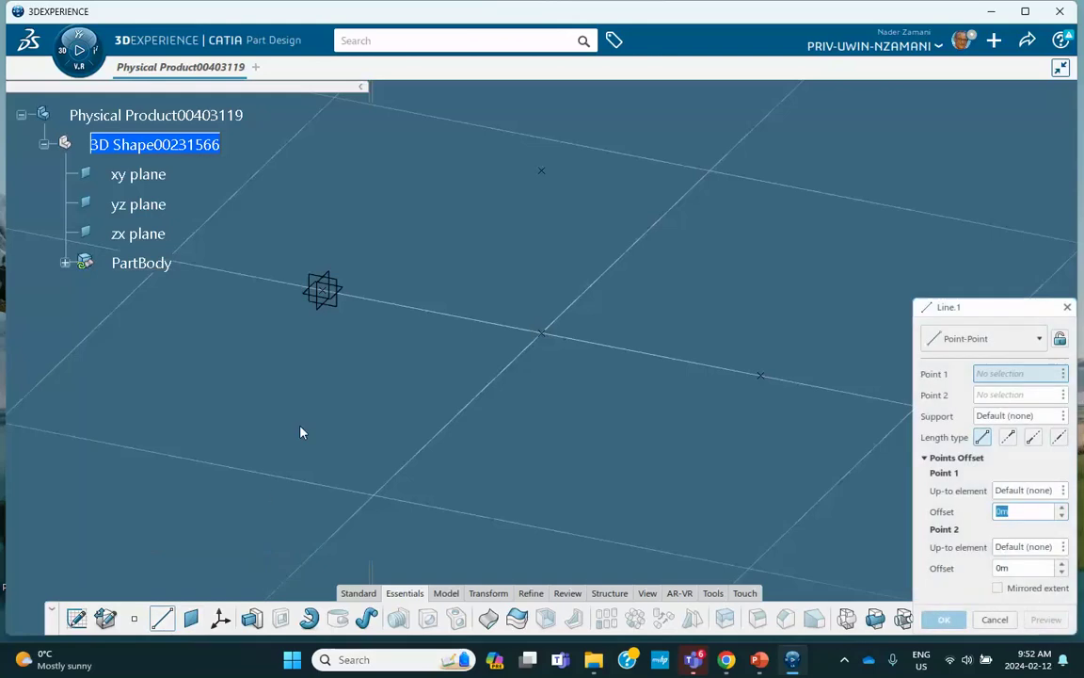
left_click(329, 294)
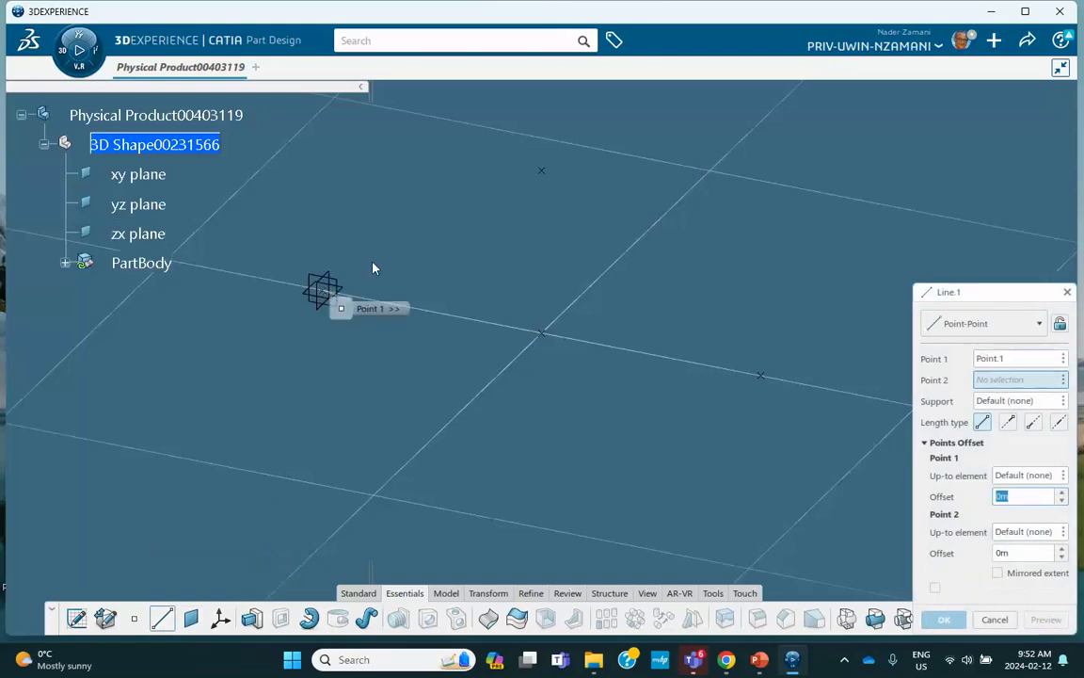
left_click(542, 172)
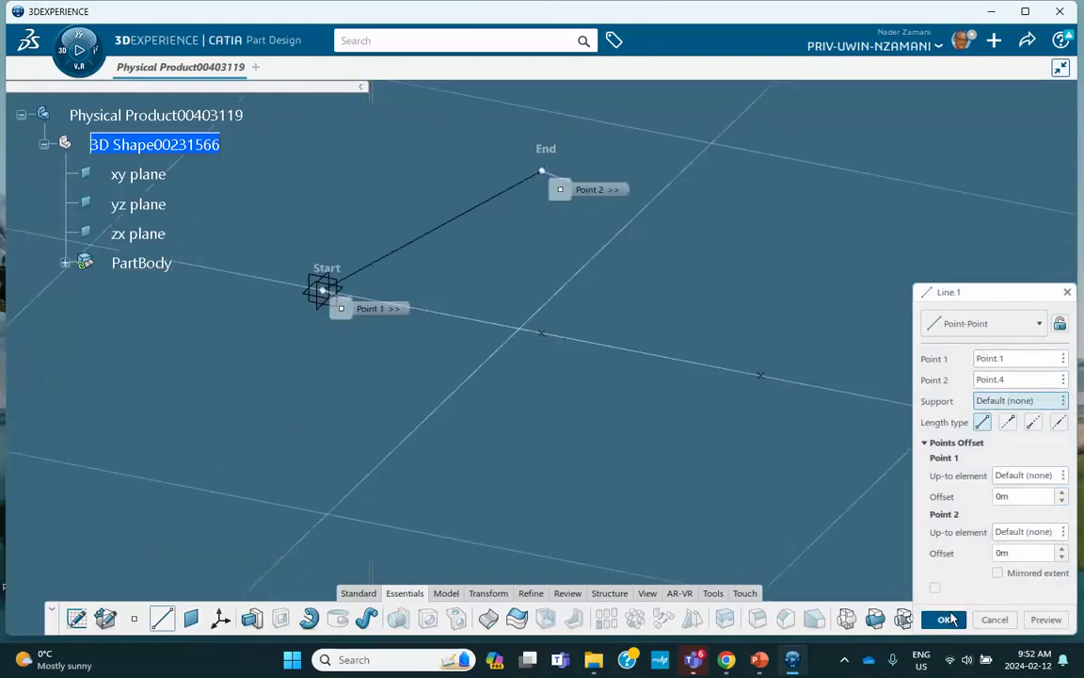
left_click(942, 618)
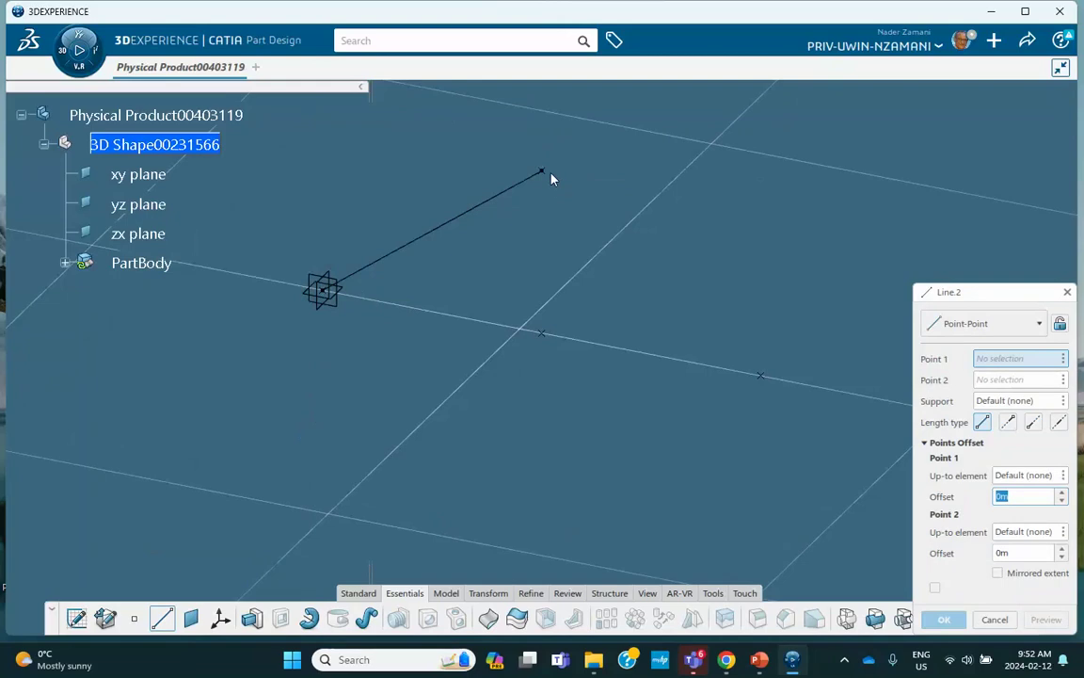
left_click(550, 178)
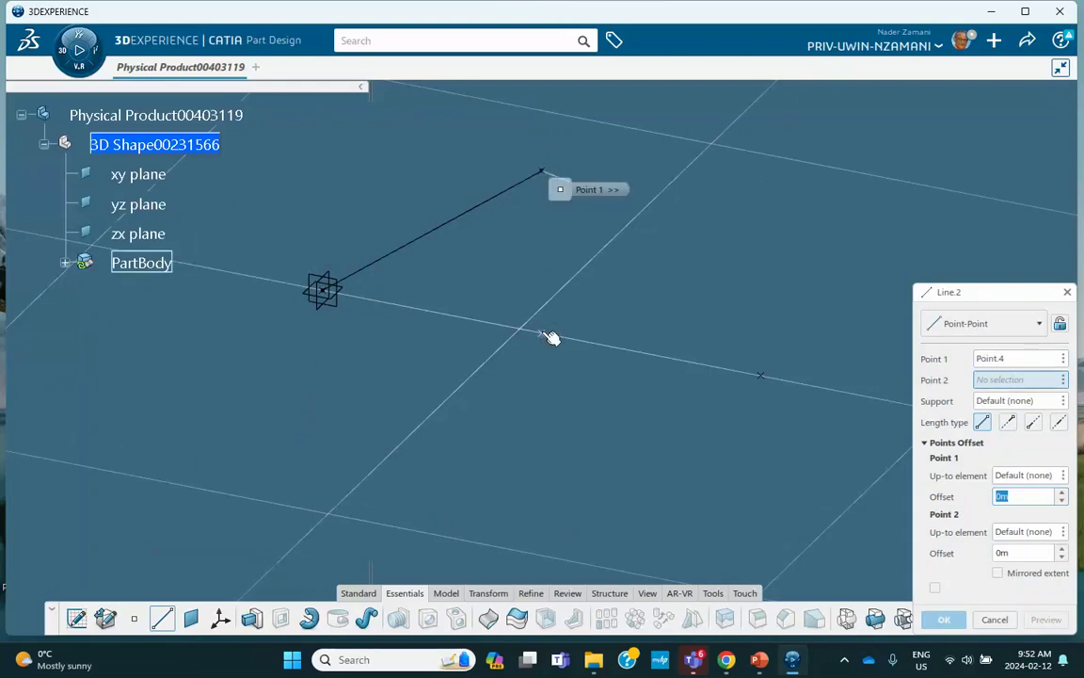
left_click(543, 333)
left_click(943, 618)
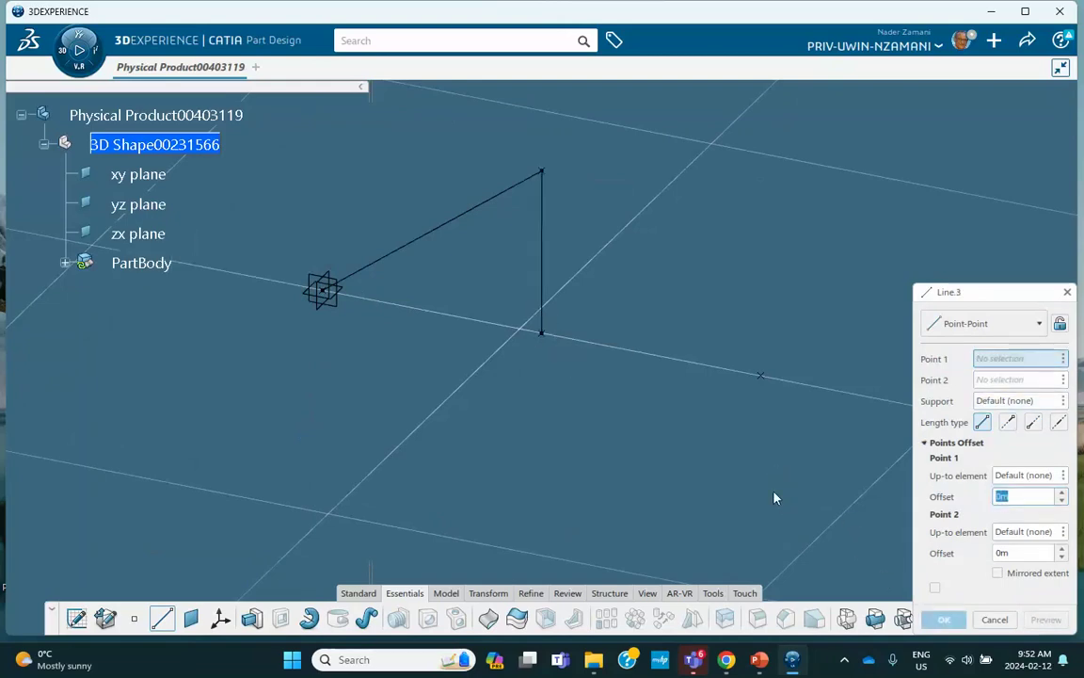
Draw lines origin to mid-base, apex to right end, and mid-base to right end
left_click(331, 299)
left_click(545, 335)
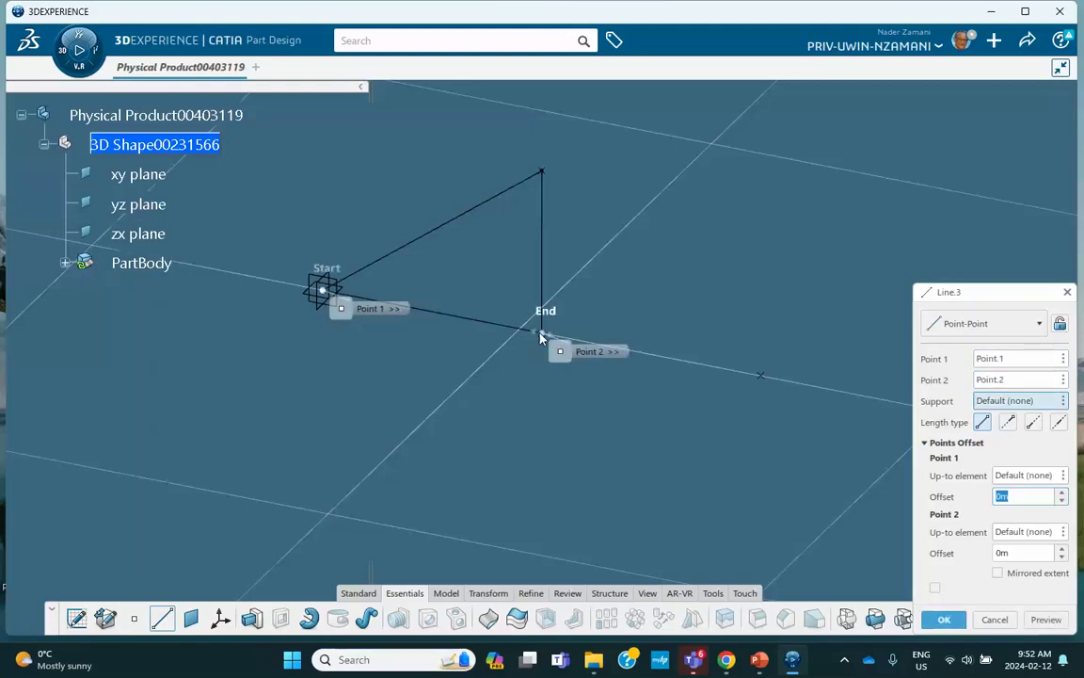
left_click(942, 618)
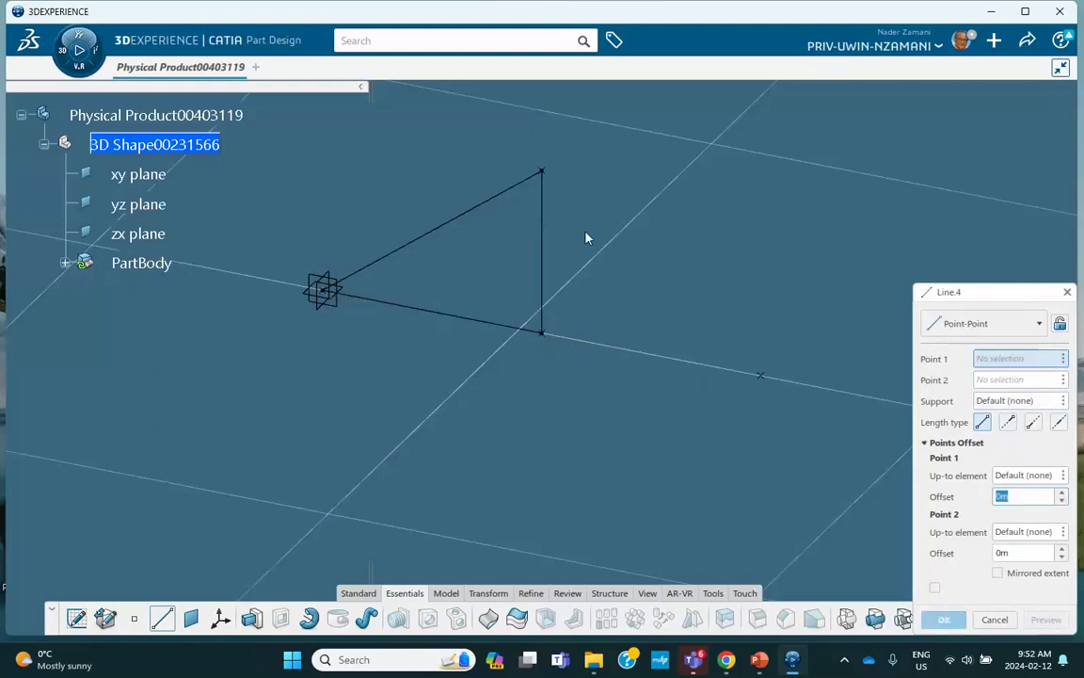
left_click(543, 172)
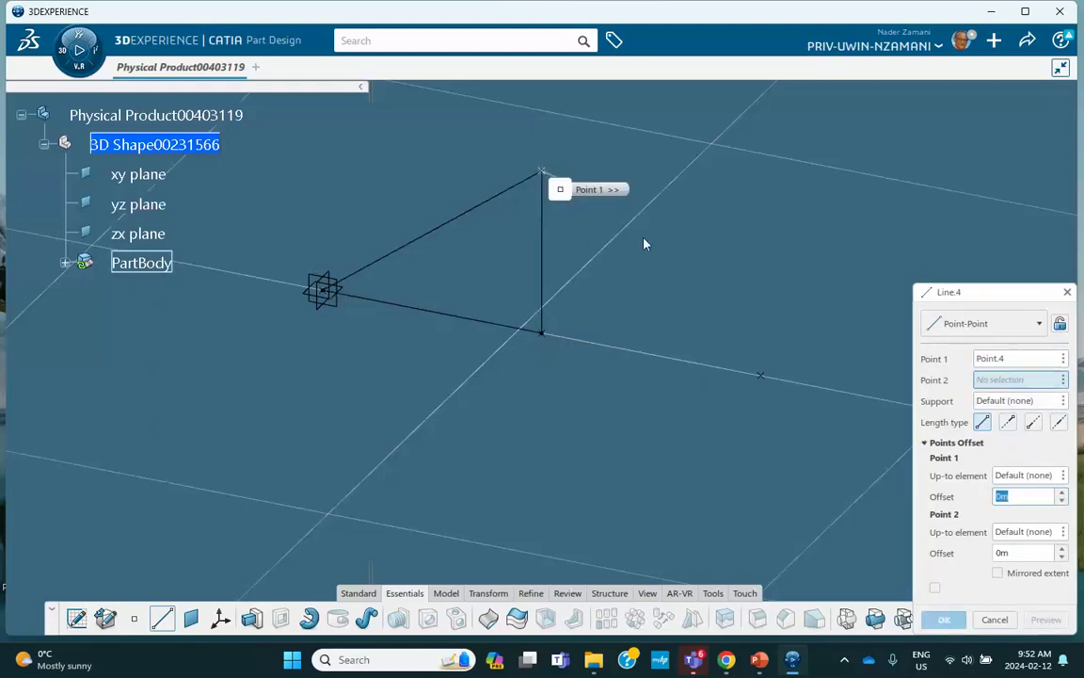
left_click(762, 379)
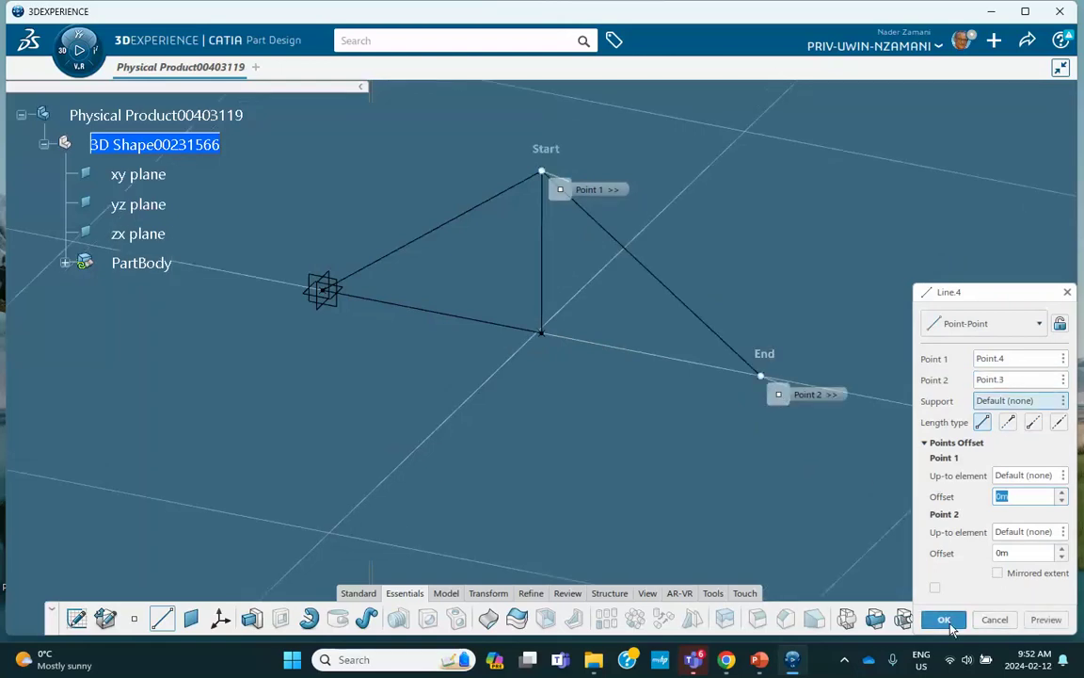
left_click(945, 620)
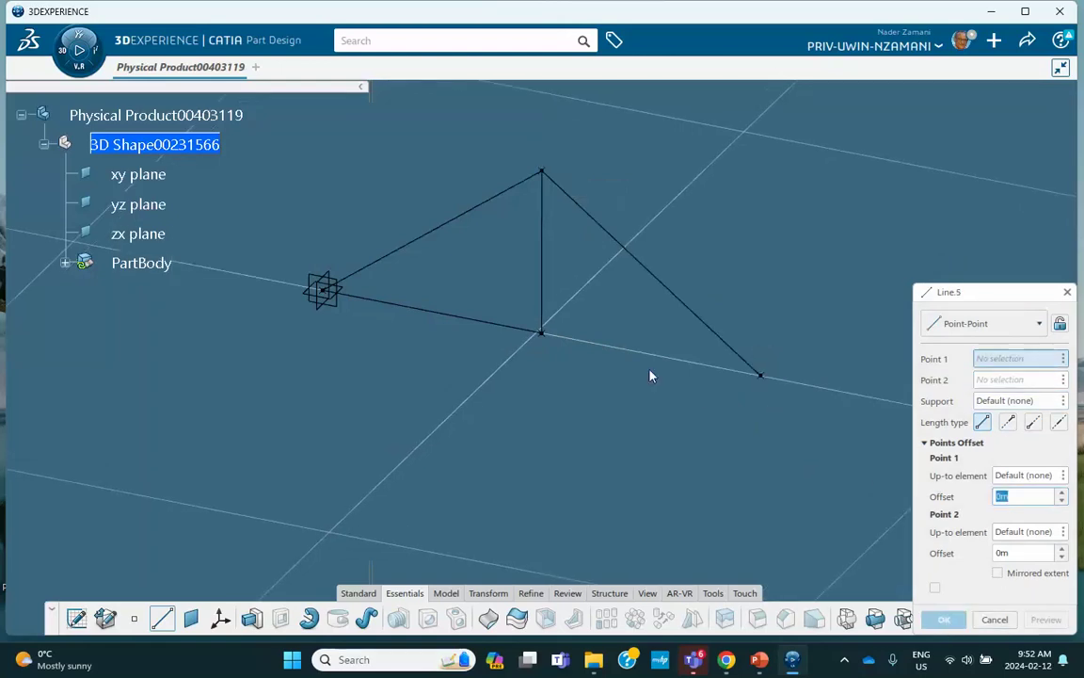
left_click(544, 335)
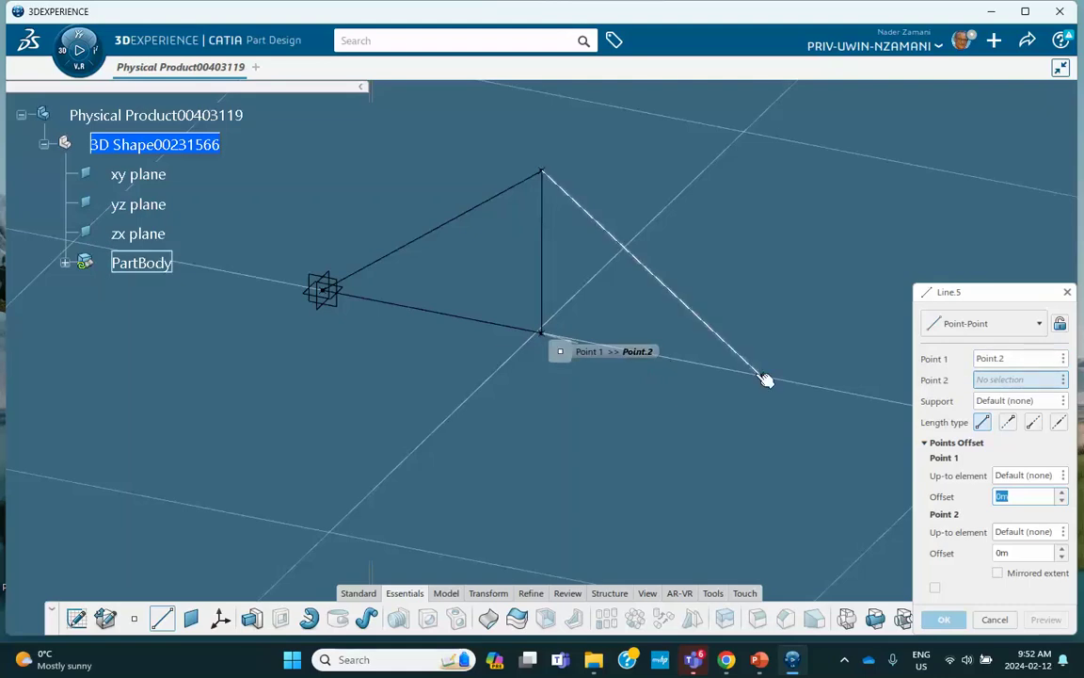
left_click(764, 377)
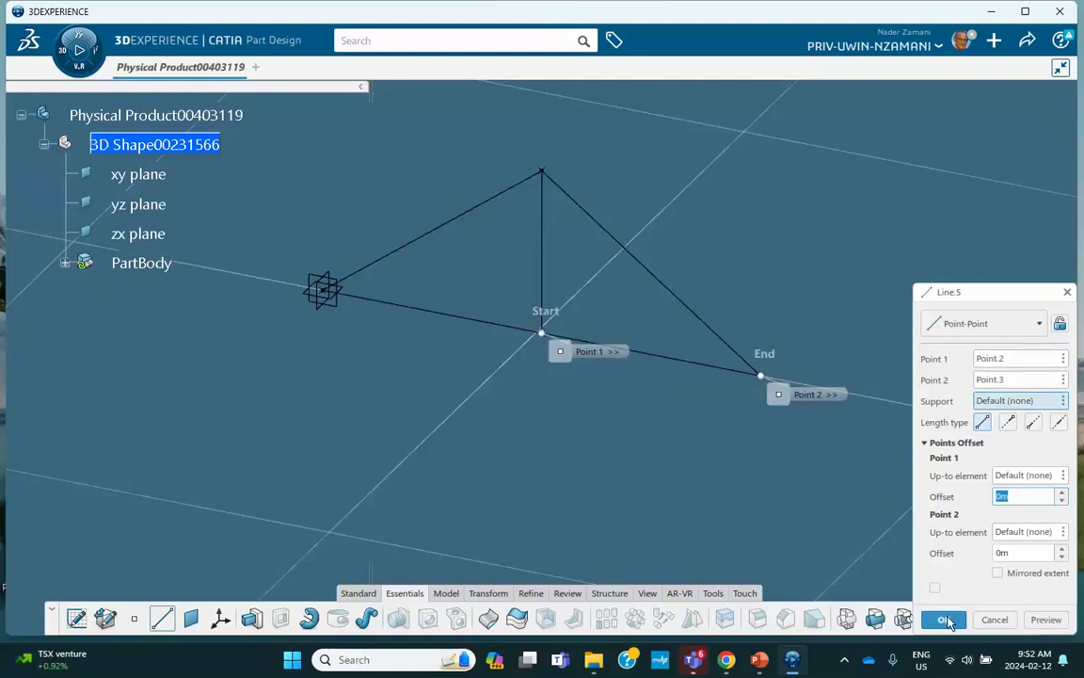
left_click(947, 620)
left_click(995, 619)
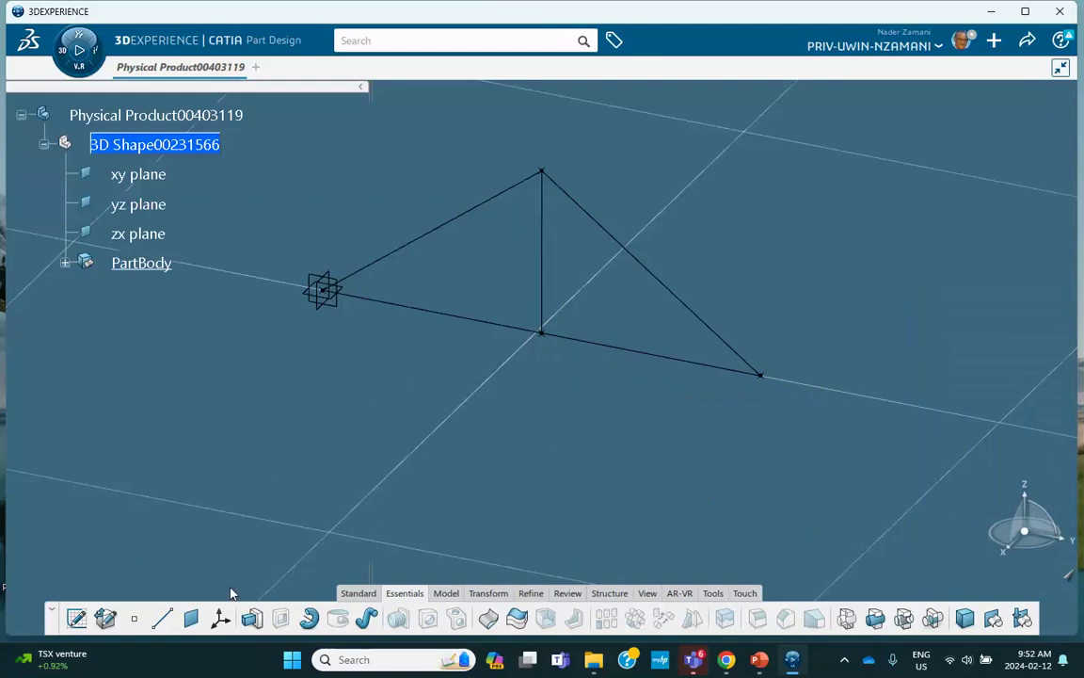
Create a new Steel material and apply it to the truss
left_click(711, 593)
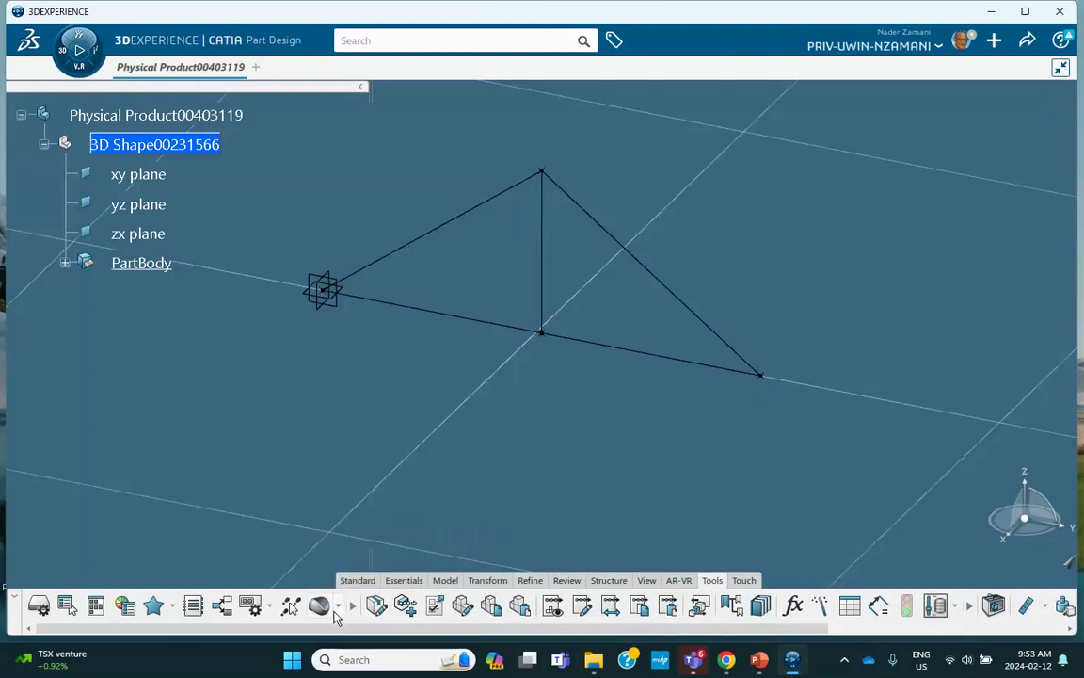
left_click(336, 607)
left_click(329, 545)
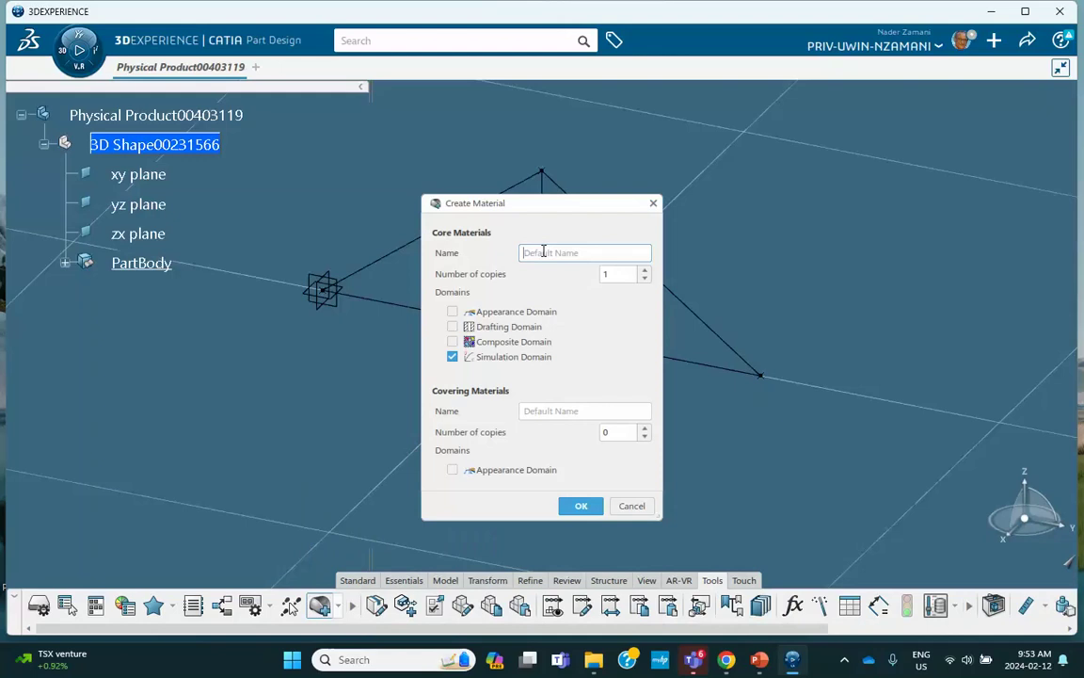
type("Steel Feb 12, 2024")
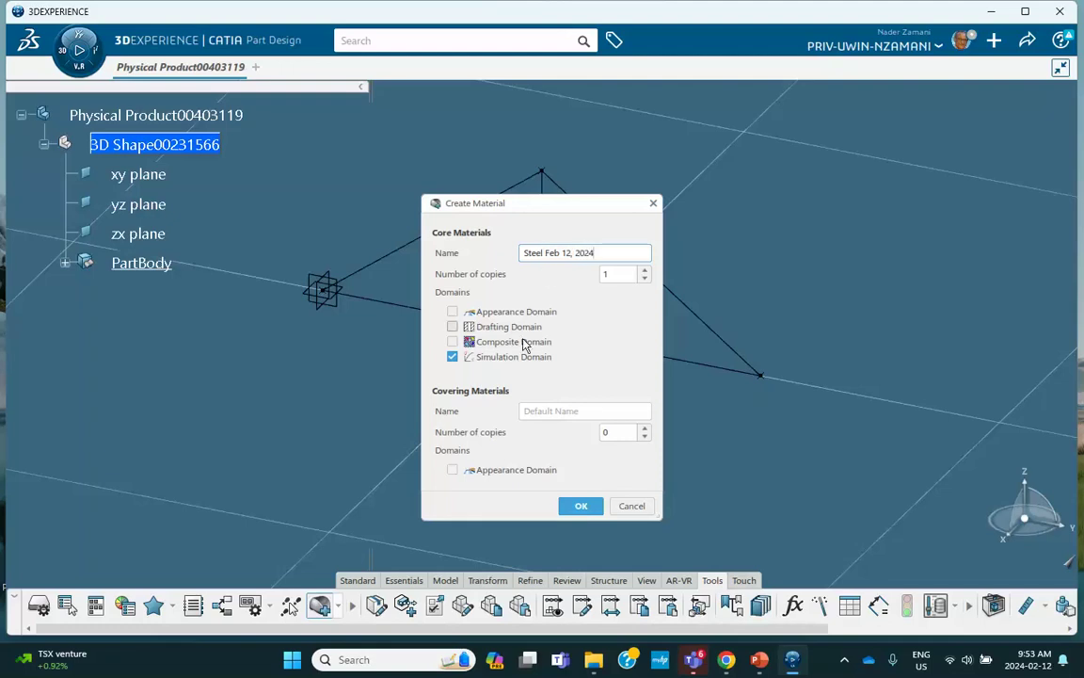
left_click(581, 505)
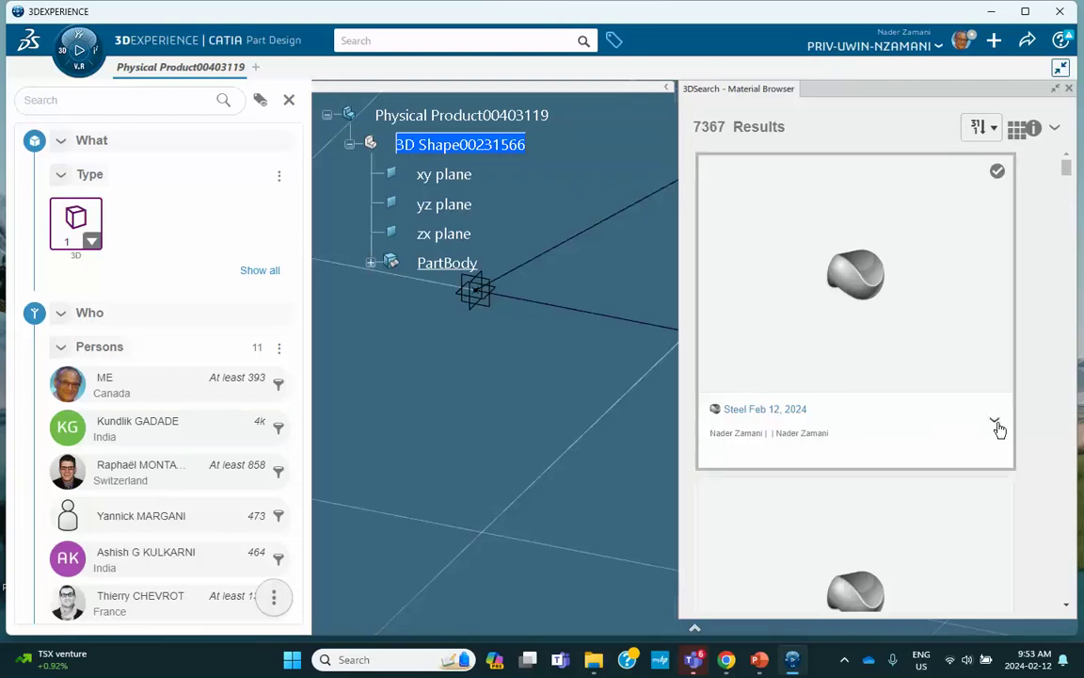
left_click(996, 425)
left_click(999, 491)
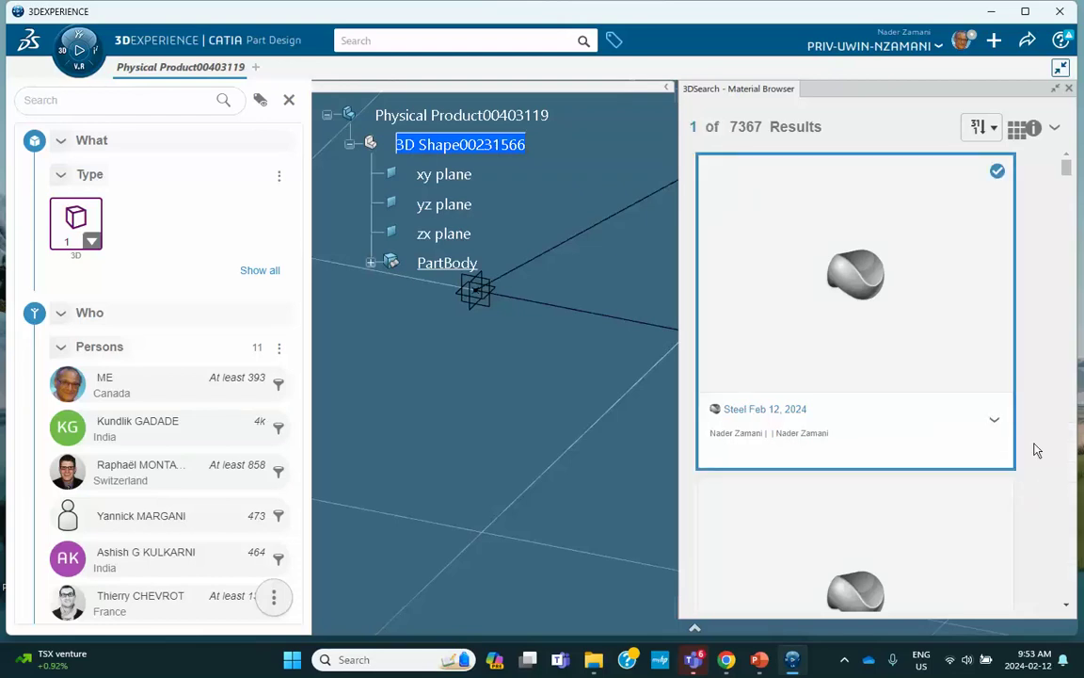
left_click(1069, 88)
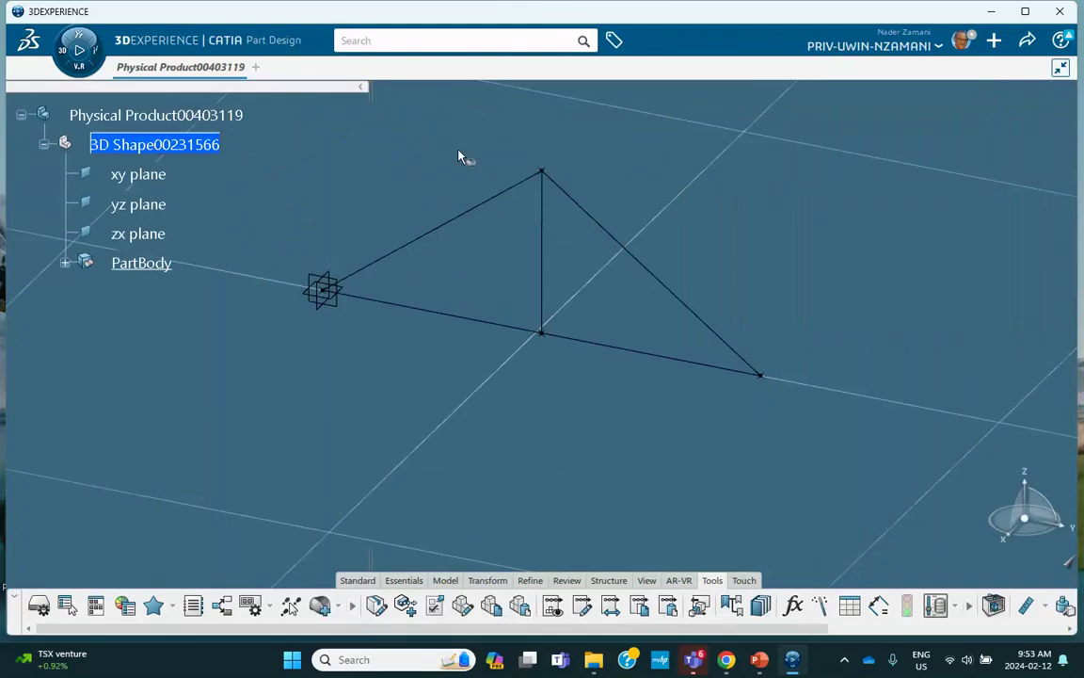
left_click(464, 138)
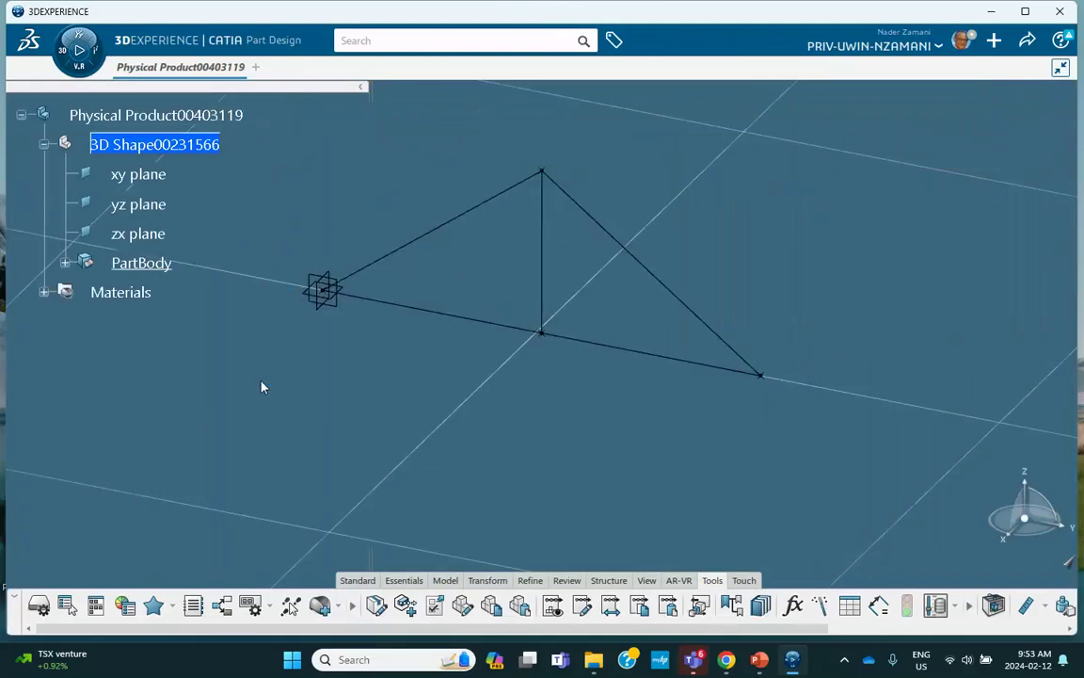
Open the steel's Material Simulation Domain definition from the tree
left_click(45, 293)
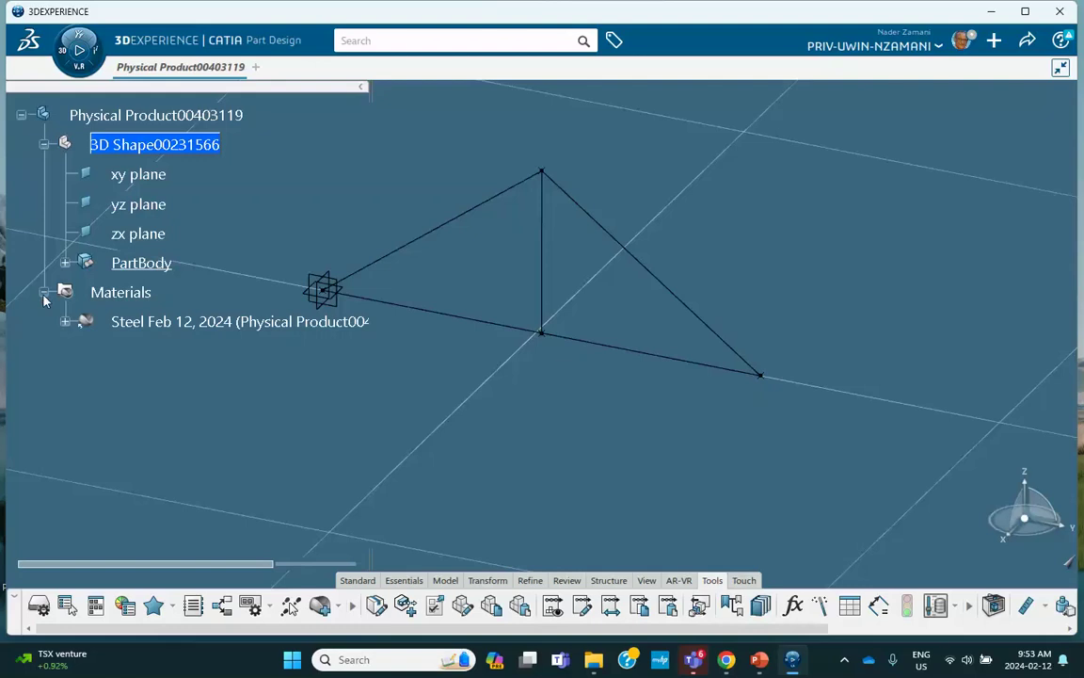
left_click(64, 322)
left_click(198, 353)
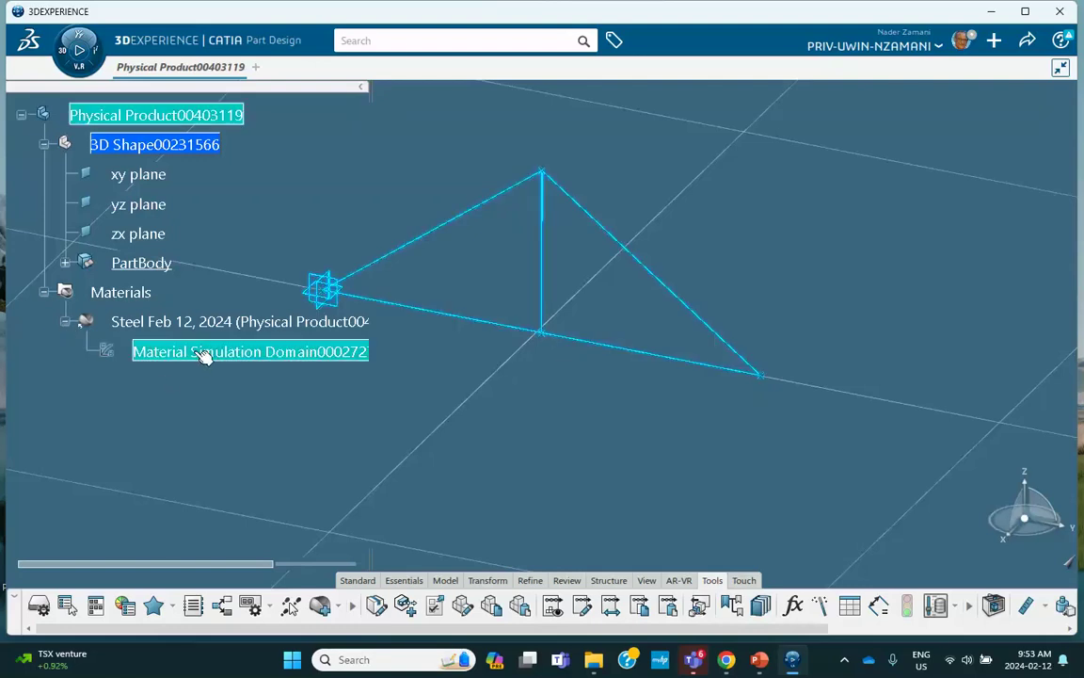
double_click(195, 353)
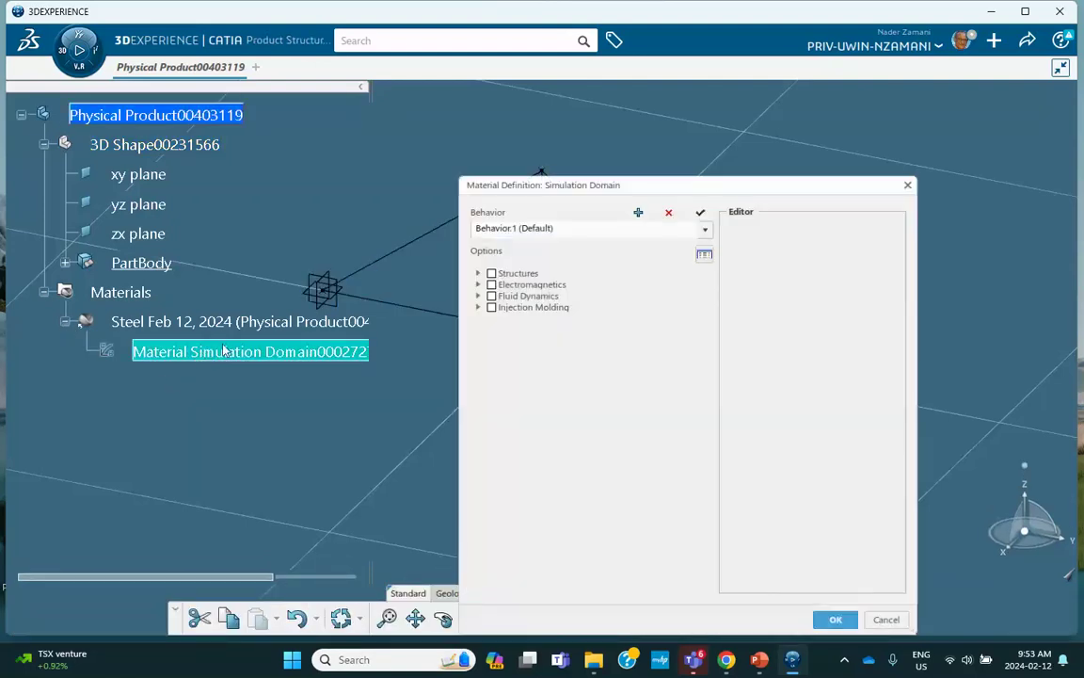
Add Elastic behaviour under Structures > Abaqus Multiphysics > Mechanical > Elasticity
left_click(478, 273)
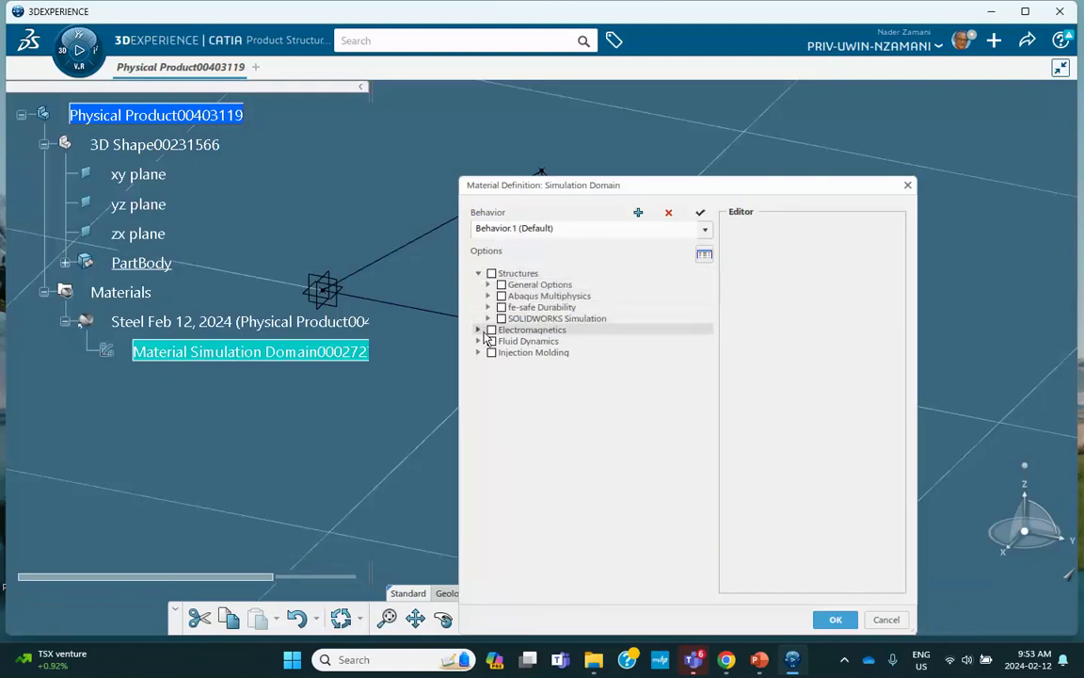
left_click(487, 296)
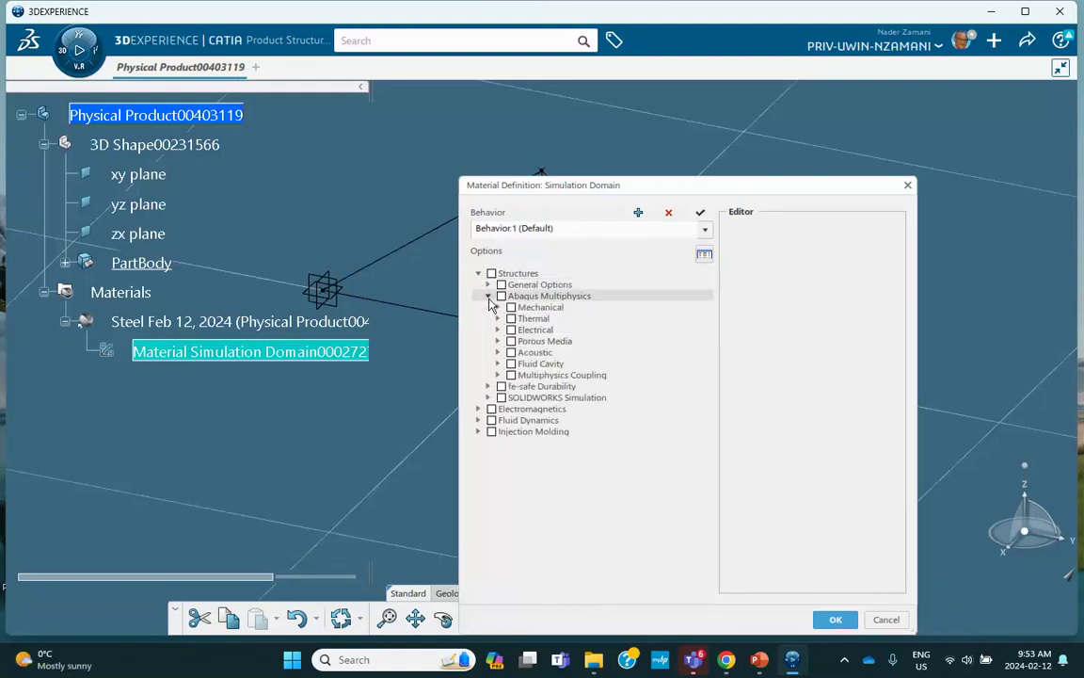
left_click(498, 307)
left_click(508, 318)
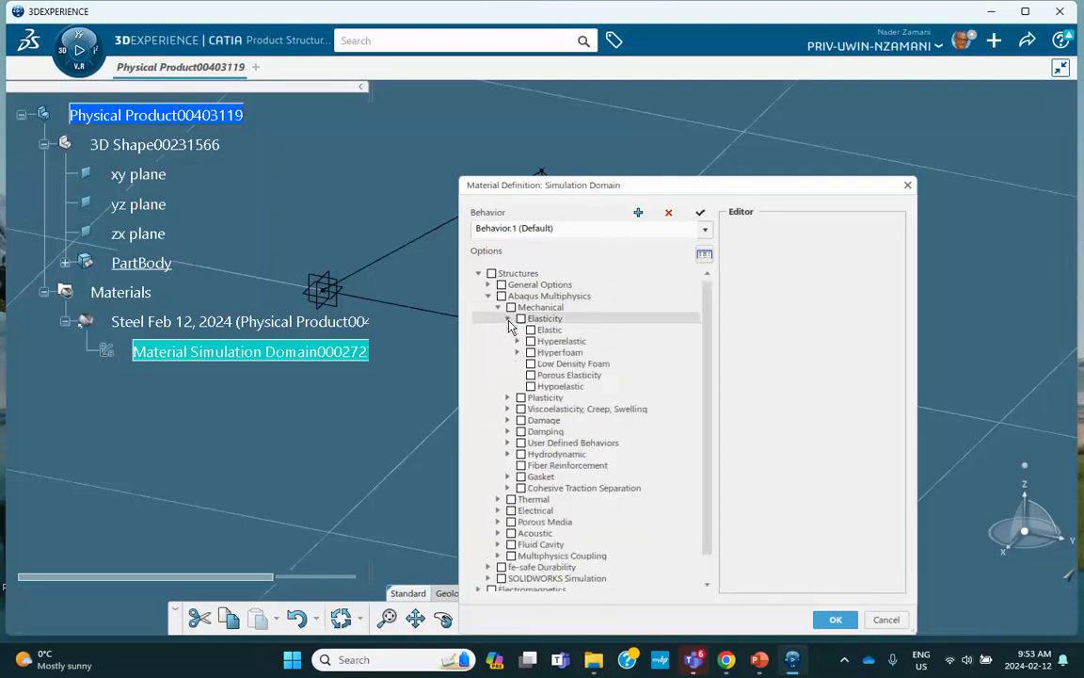
left_click(531, 329)
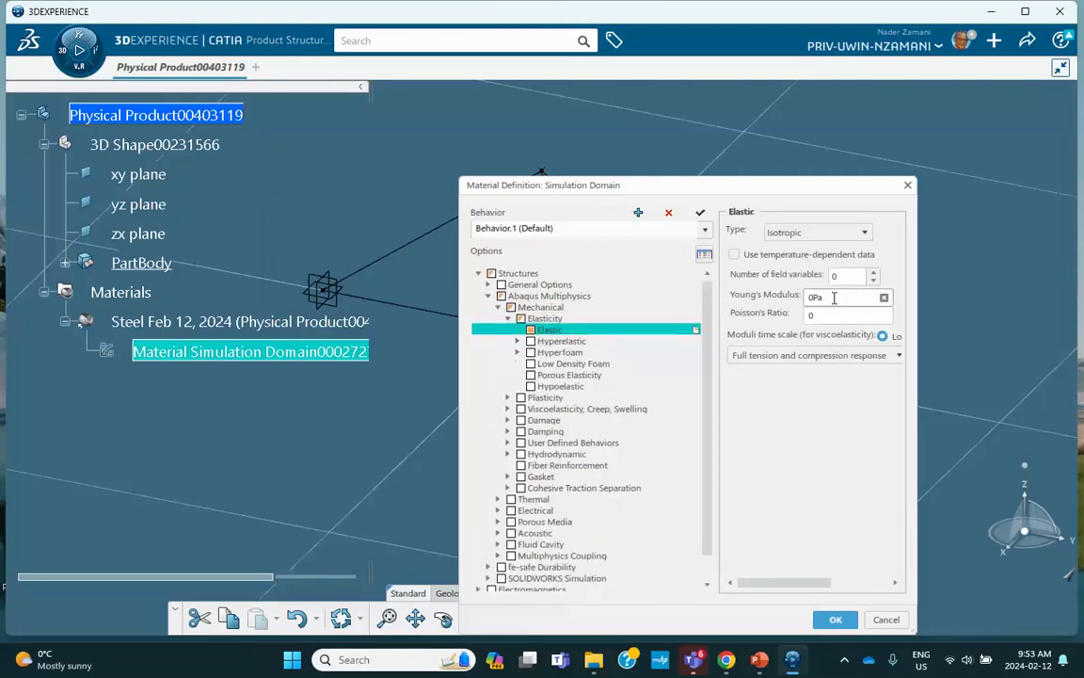
Set Young's modulus to 210 GPa and clear the Poisson's ratio field
left_click(832, 297)
type("210GPa")
key("BackSpace")
key("BackSpace")
type("Pa")
left_click(836, 316)
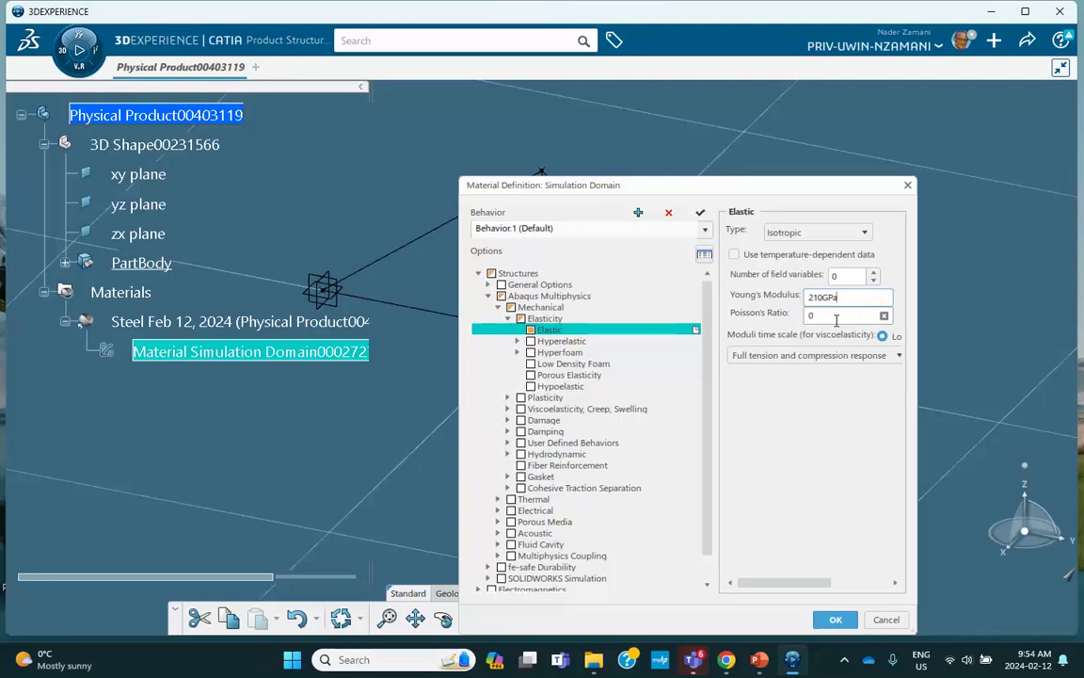
key("BackSpace")
Enter Poisson's ratio 0.3 and save the steel material properties
type(".3")
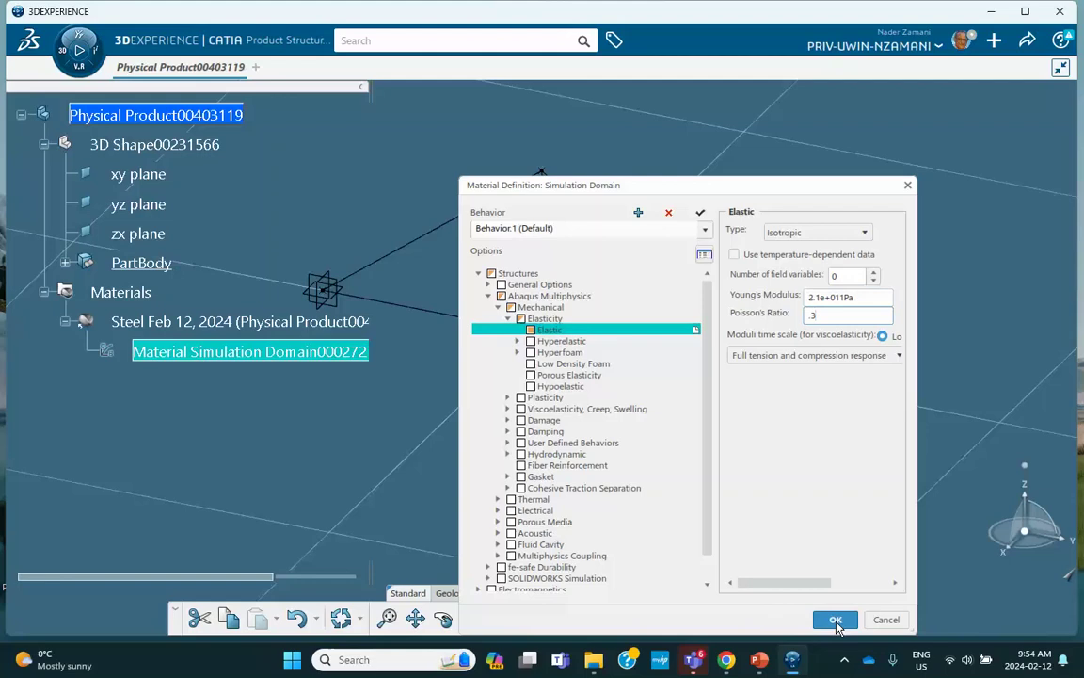
left_click(833, 619)
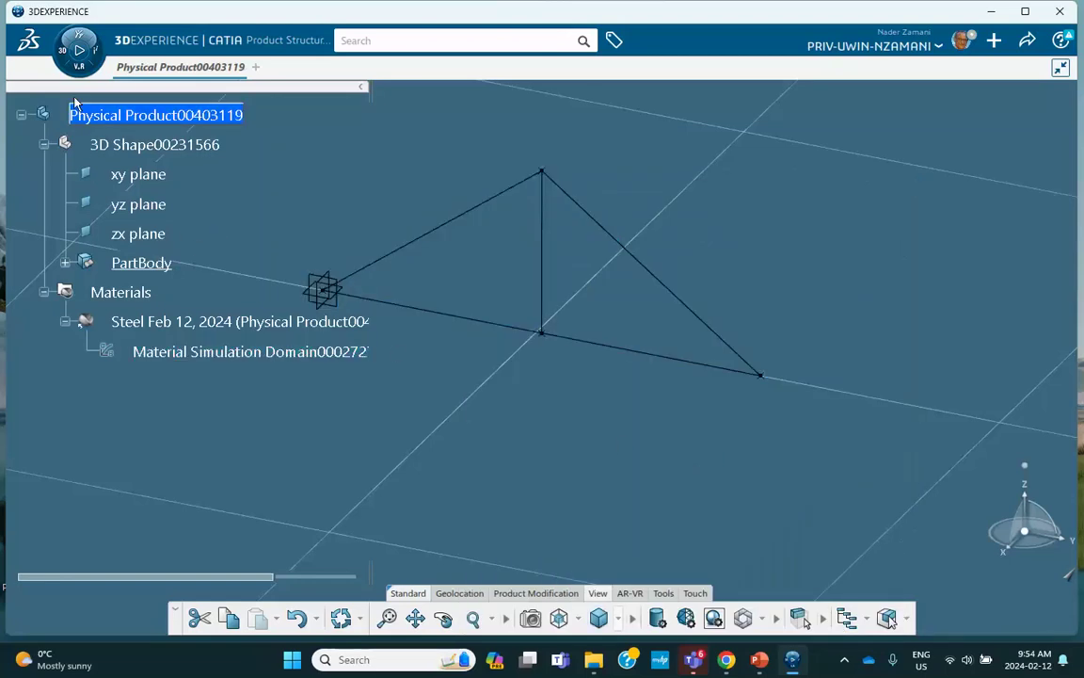
left_click(64, 52)
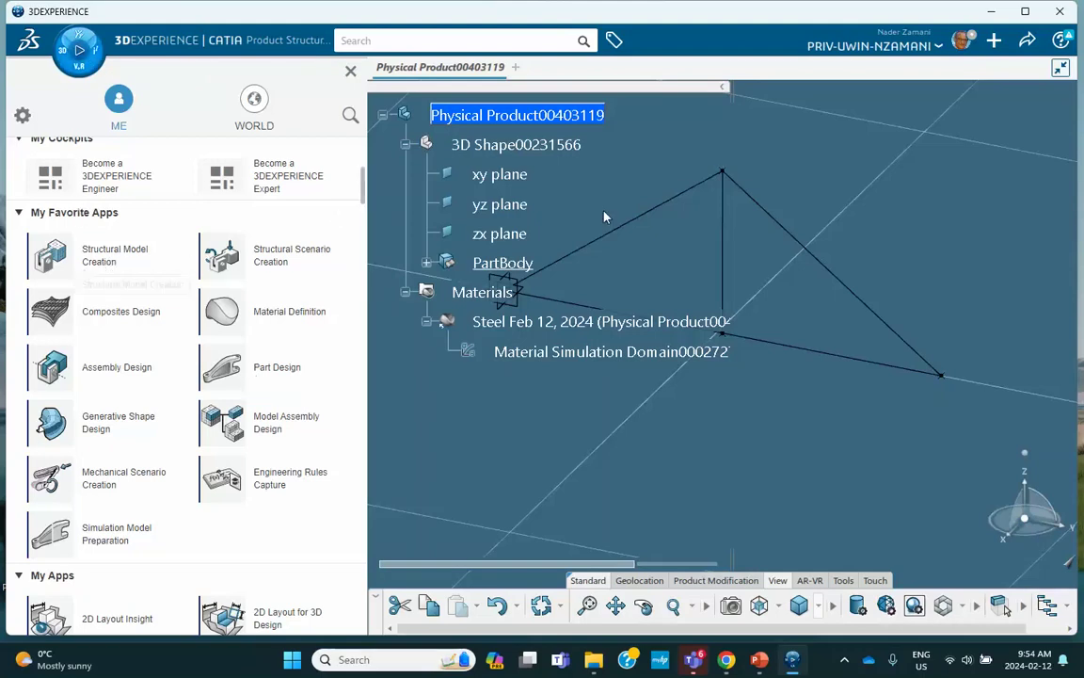
left_click(351, 72)
Insert a finite element model and open it empty in Structural Model Creation
right_click(188, 113)
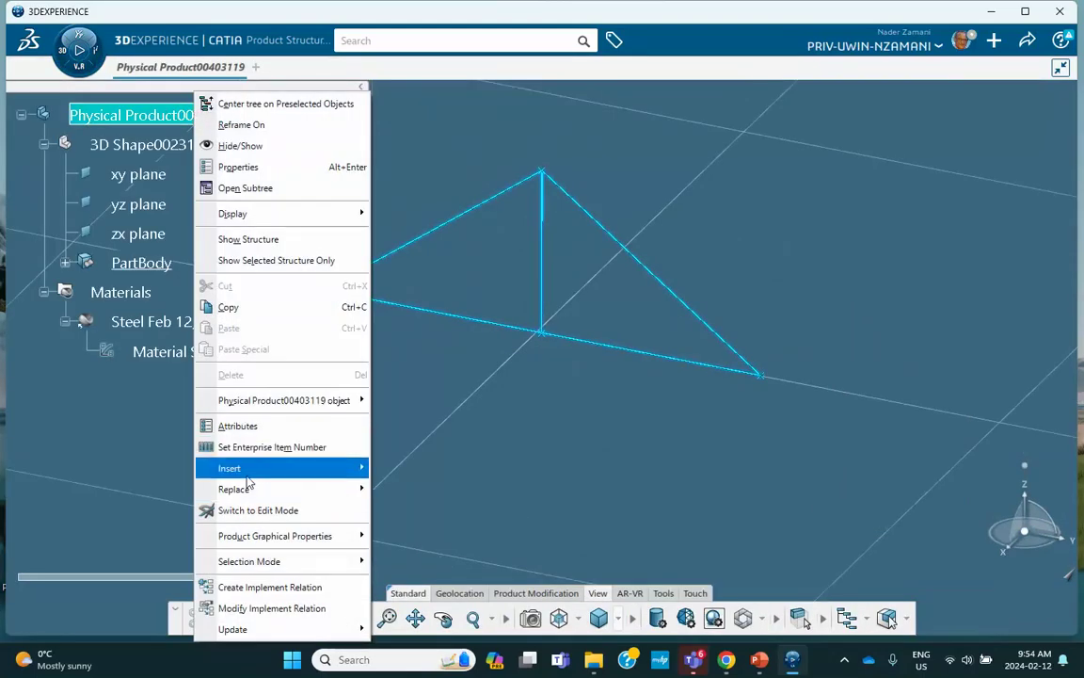
mouse_move(339, 468)
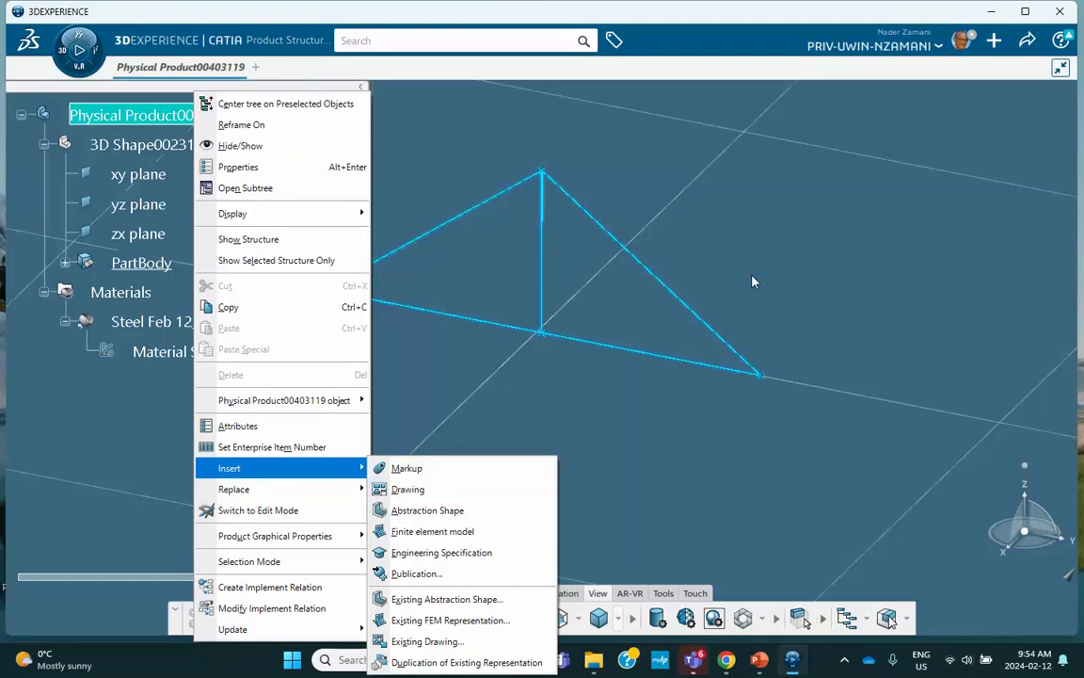
left_click(405, 532)
left_click(64, 54)
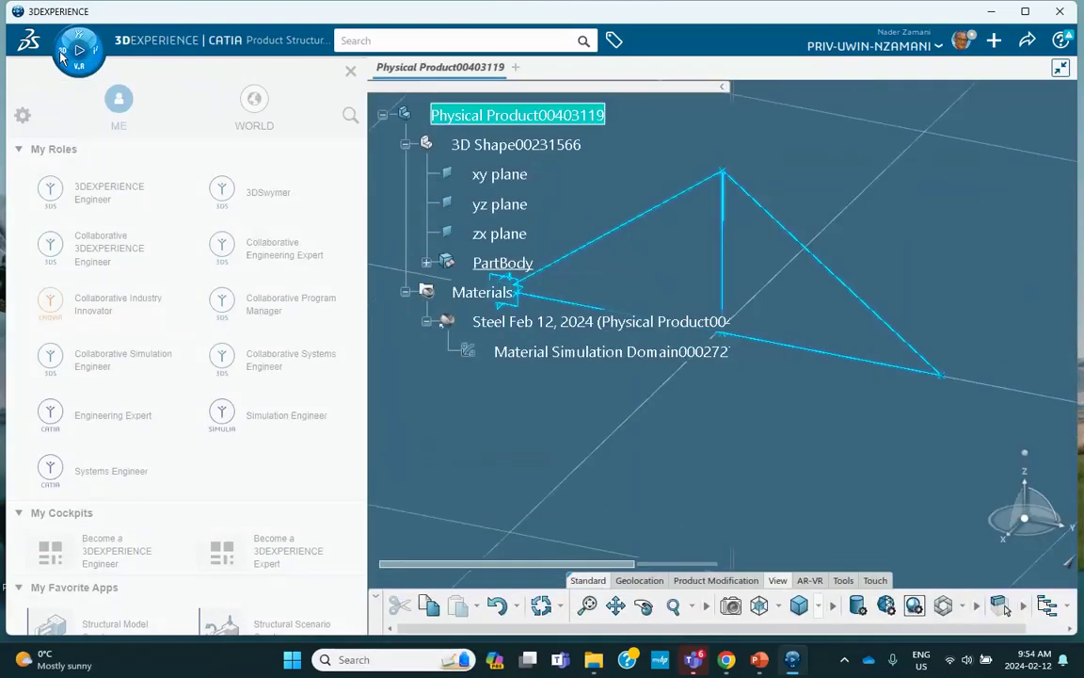
scroll(68, 451, "down", 2)
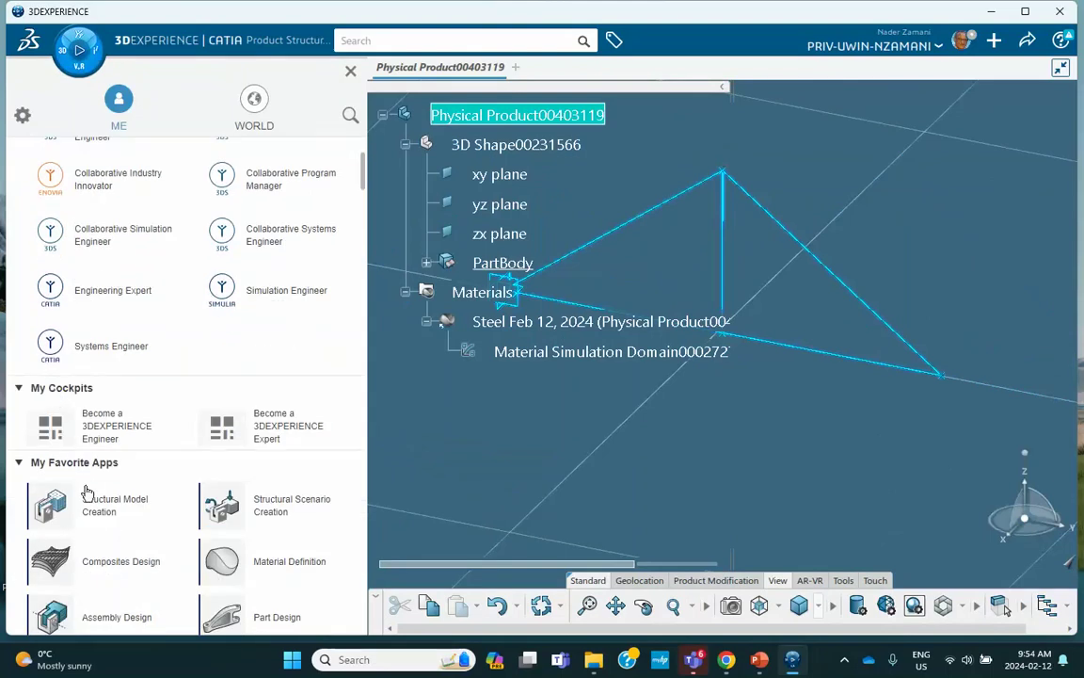
left_click(90, 504)
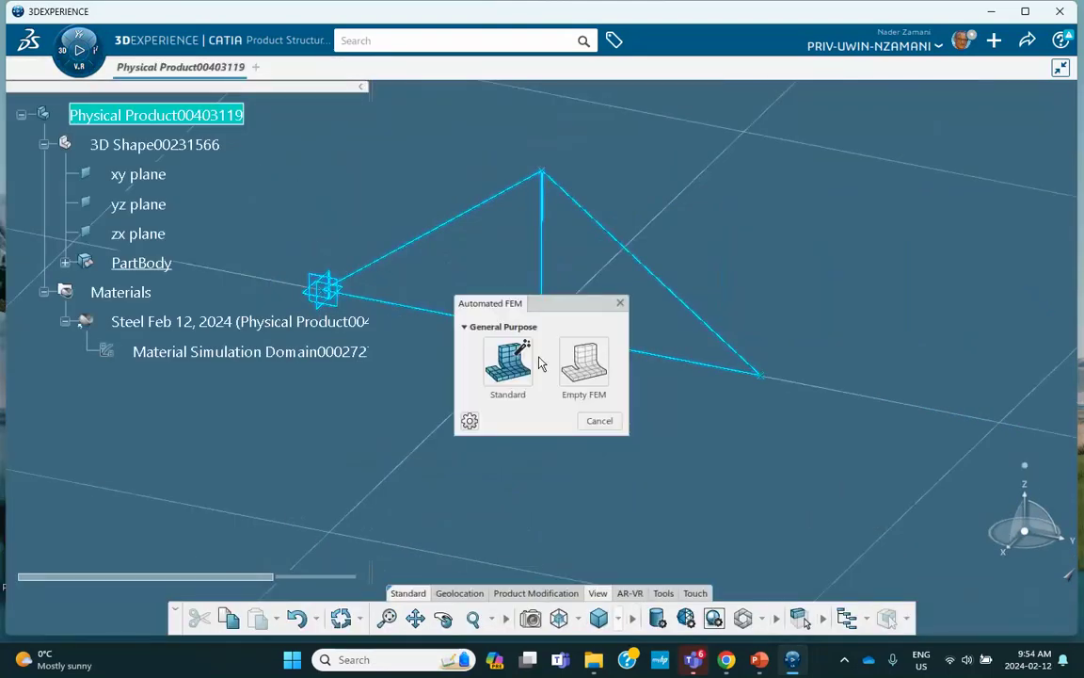
left_click(583, 381)
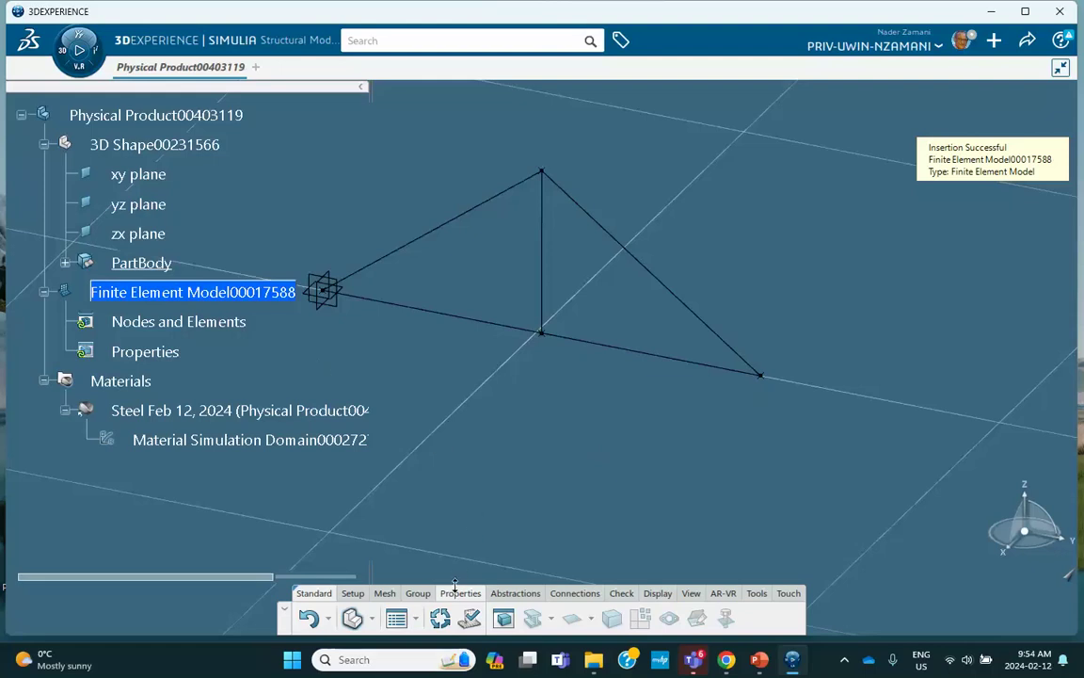
Start a beam mesh definition, cancel it, and select the truss's 3D shape
left_click(385, 593)
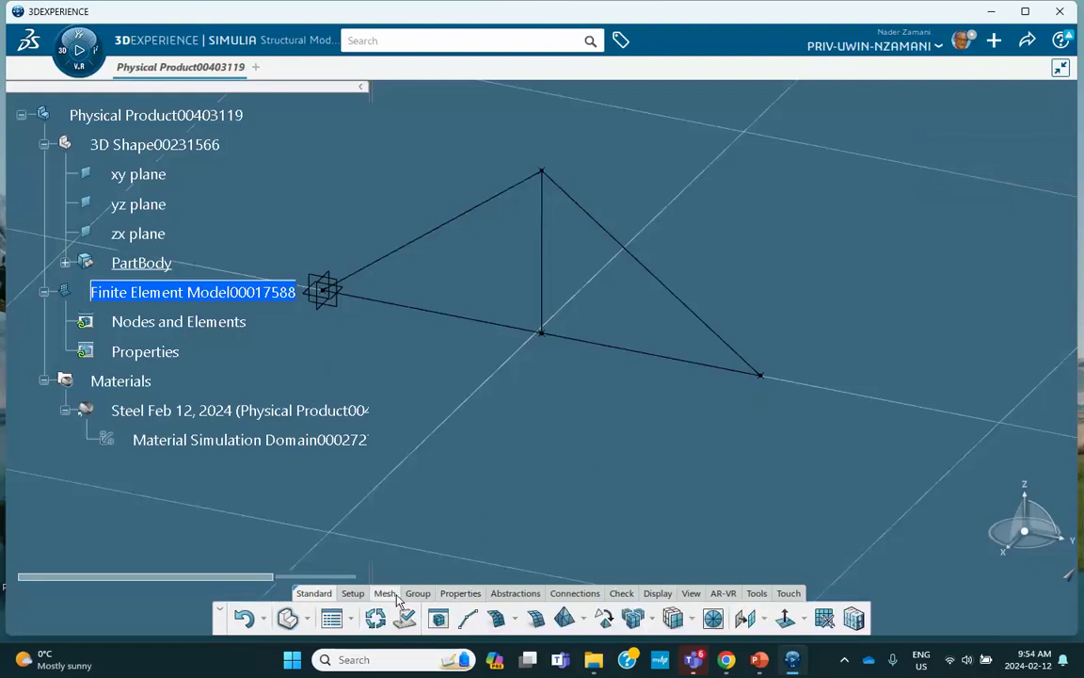
left_click(467, 618)
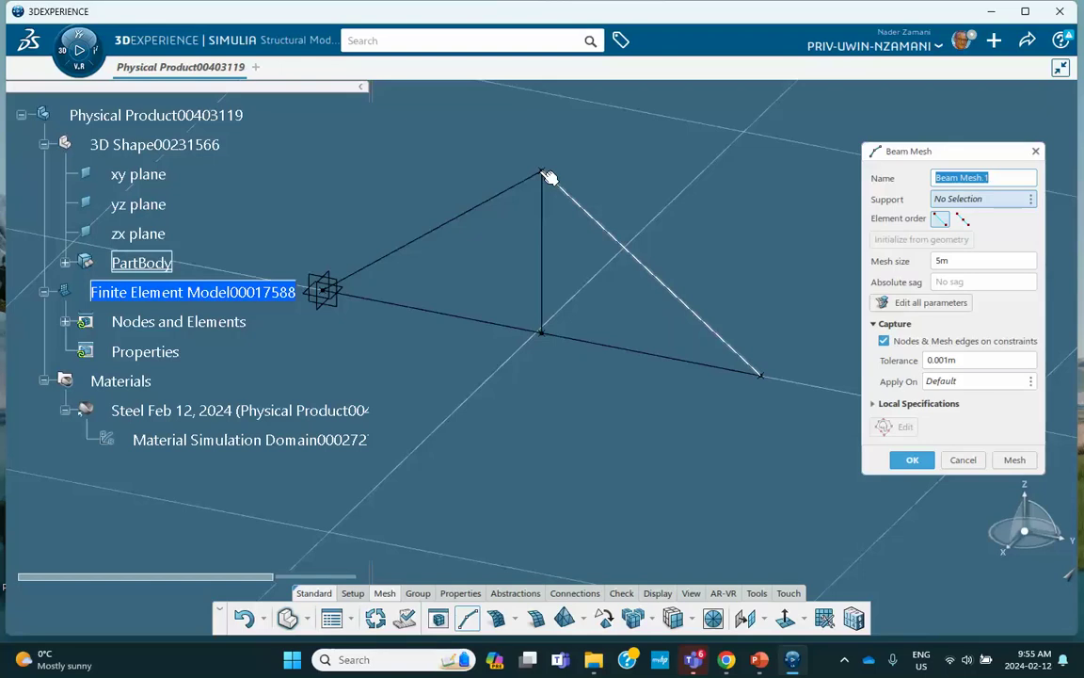
left_click(963, 461)
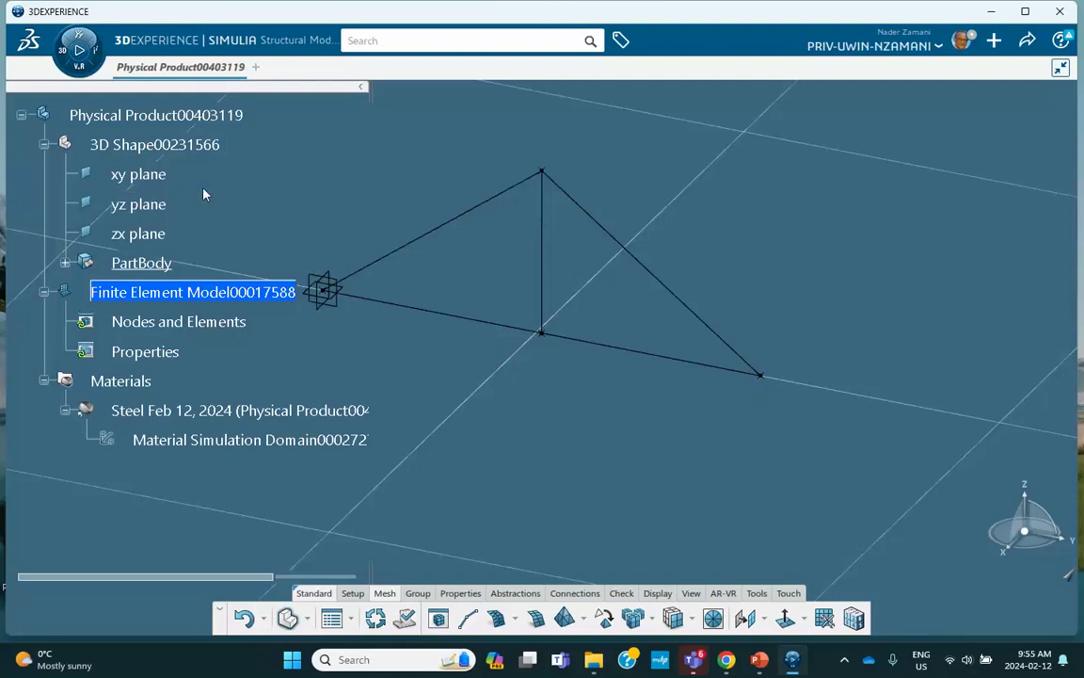
left_click(154, 145)
Open the 3D shape for editing in Generative Shape Design
double_click(149, 147)
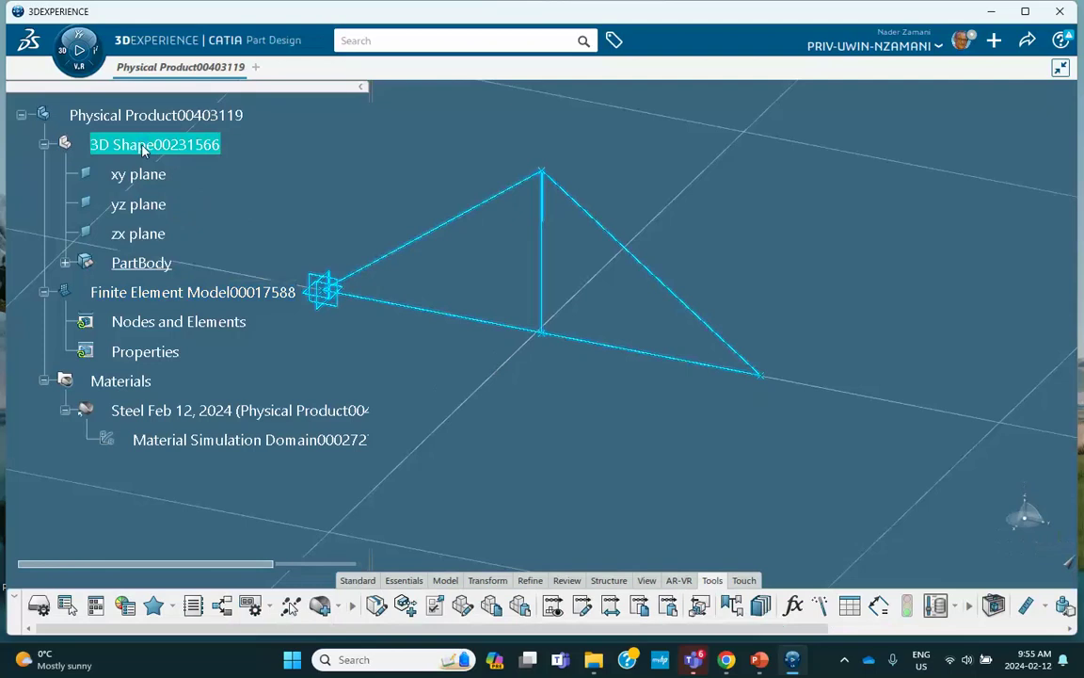
left_click(58, 44)
scroll(83, 247, "down", 3)
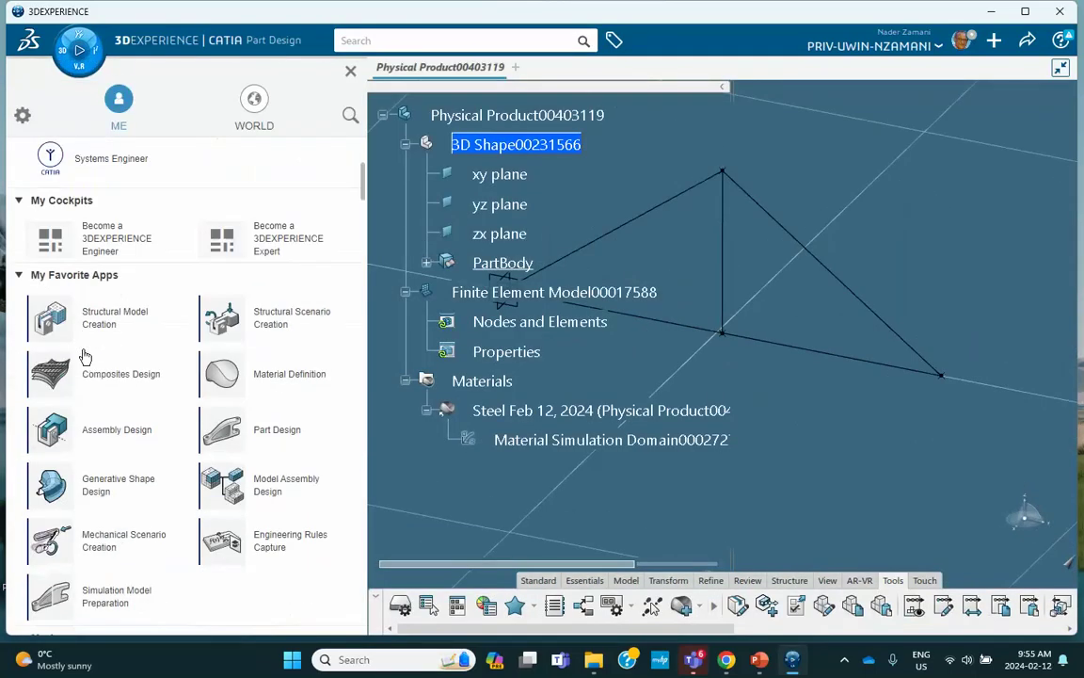
left_click(97, 490)
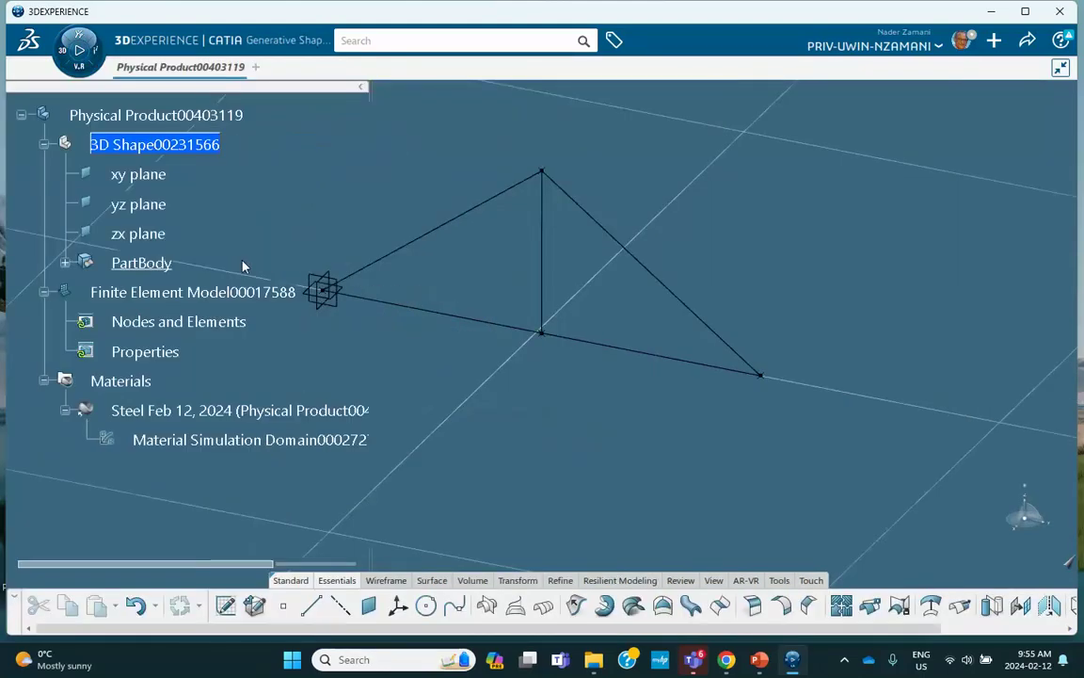
Join Line.1–Line.5 into Join.1 with connectivity and manifold checks turned off
left_click(841, 606)
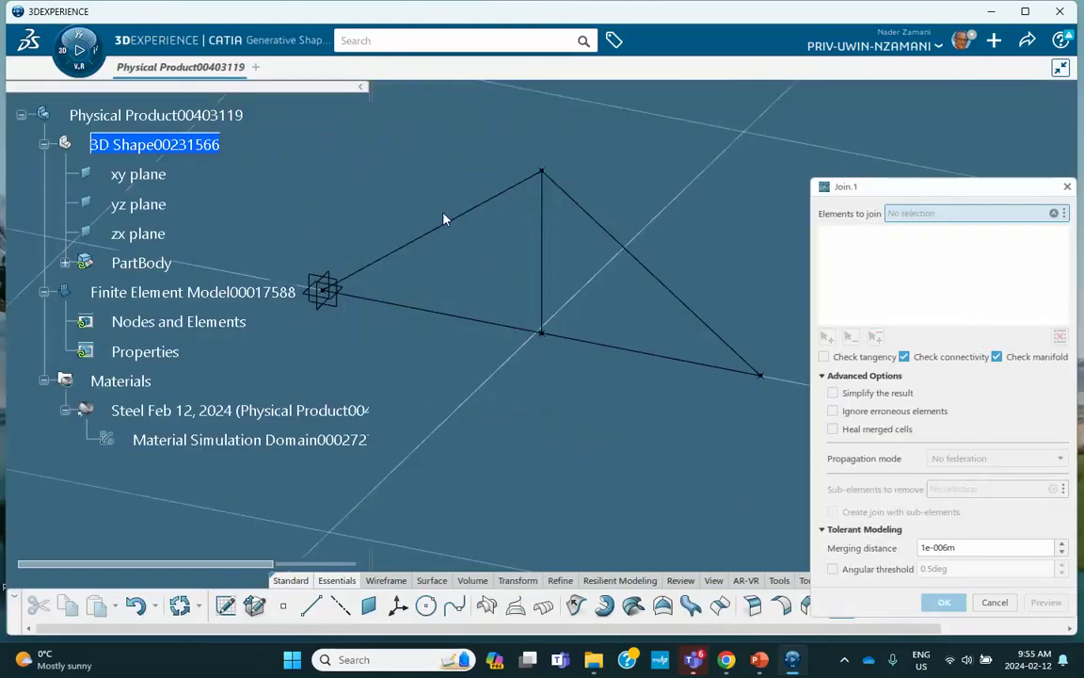
left_click(450, 221)
left_click(544, 241)
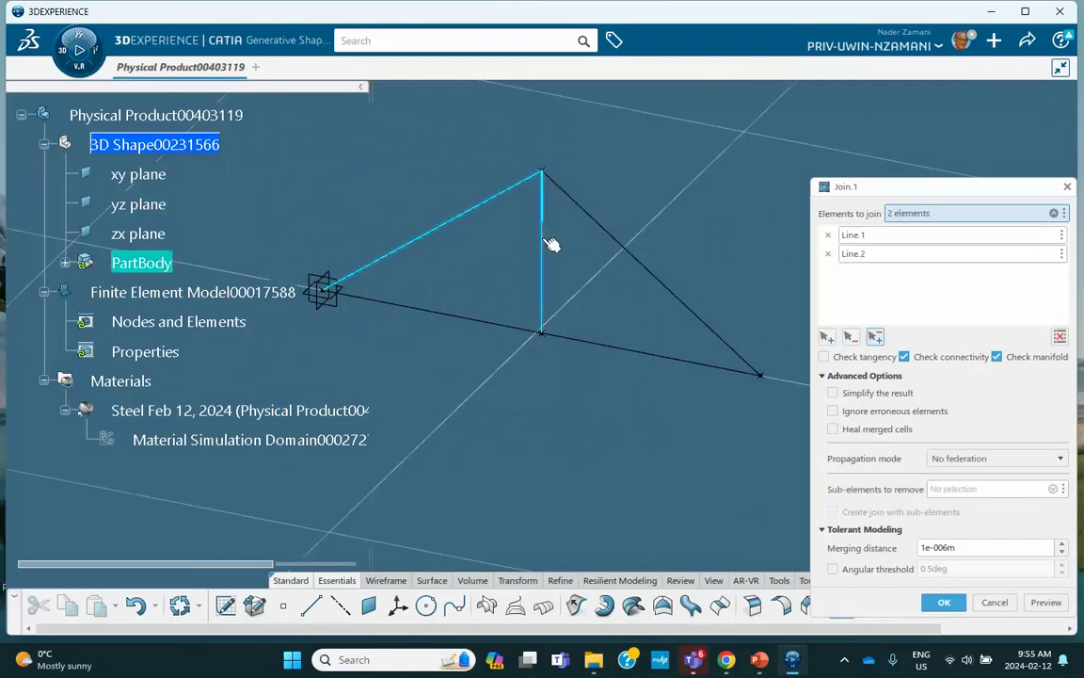
left_click(612, 235)
left_click(448, 316)
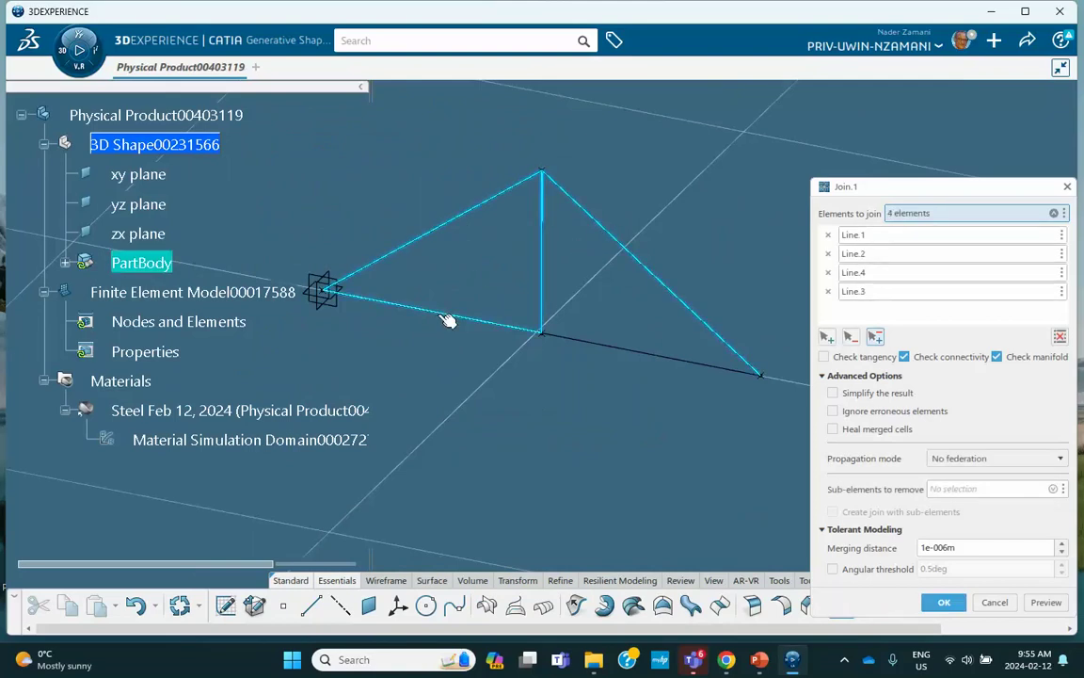
left_click(613, 347)
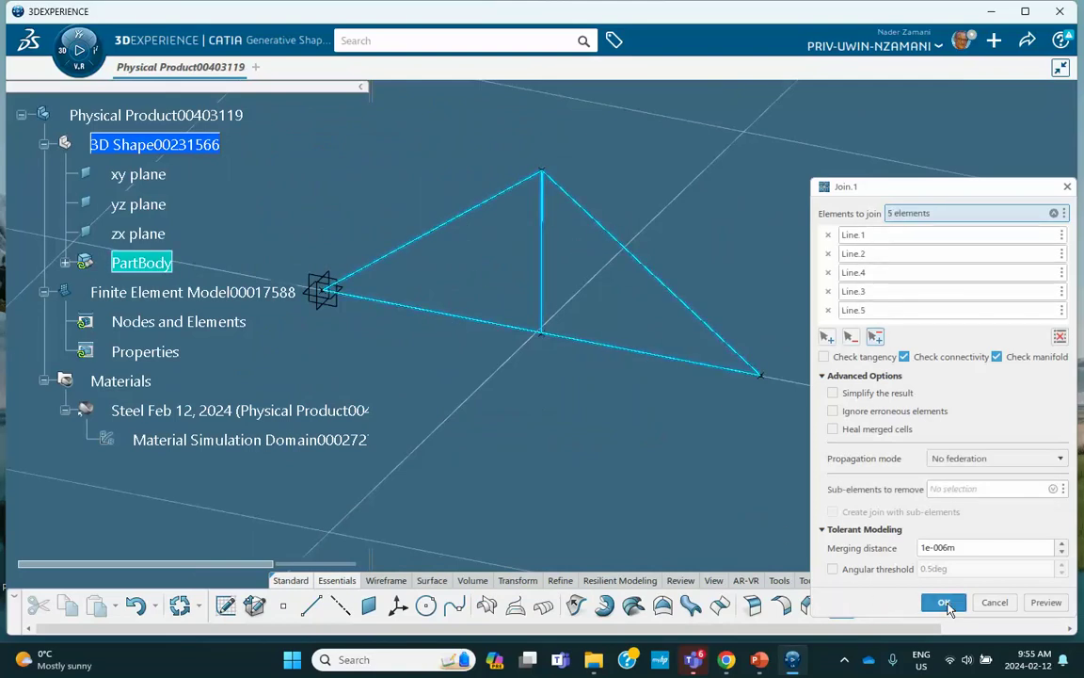
left_click(944, 602)
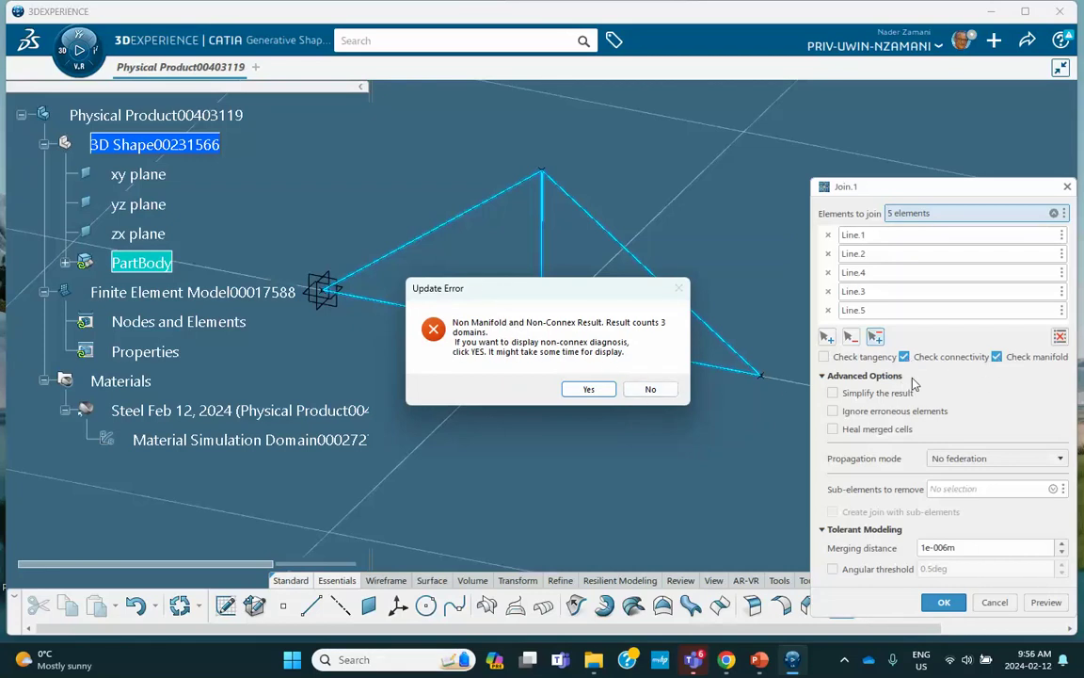
left_click(650, 389)
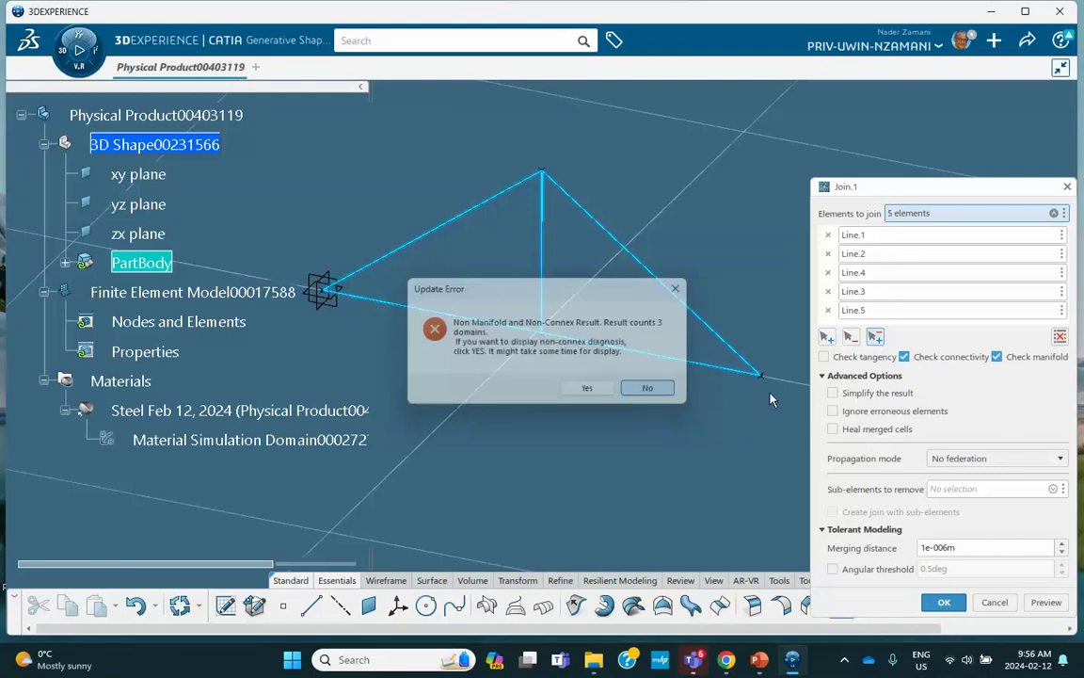
left_click(996, 357)
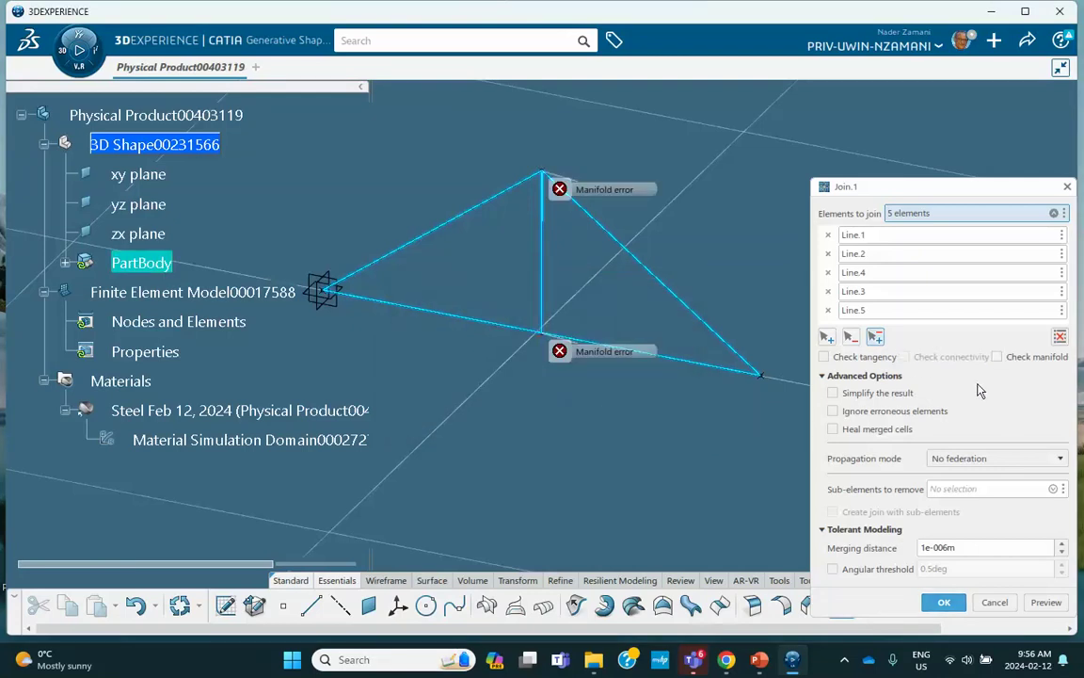
left_click(945, 602)
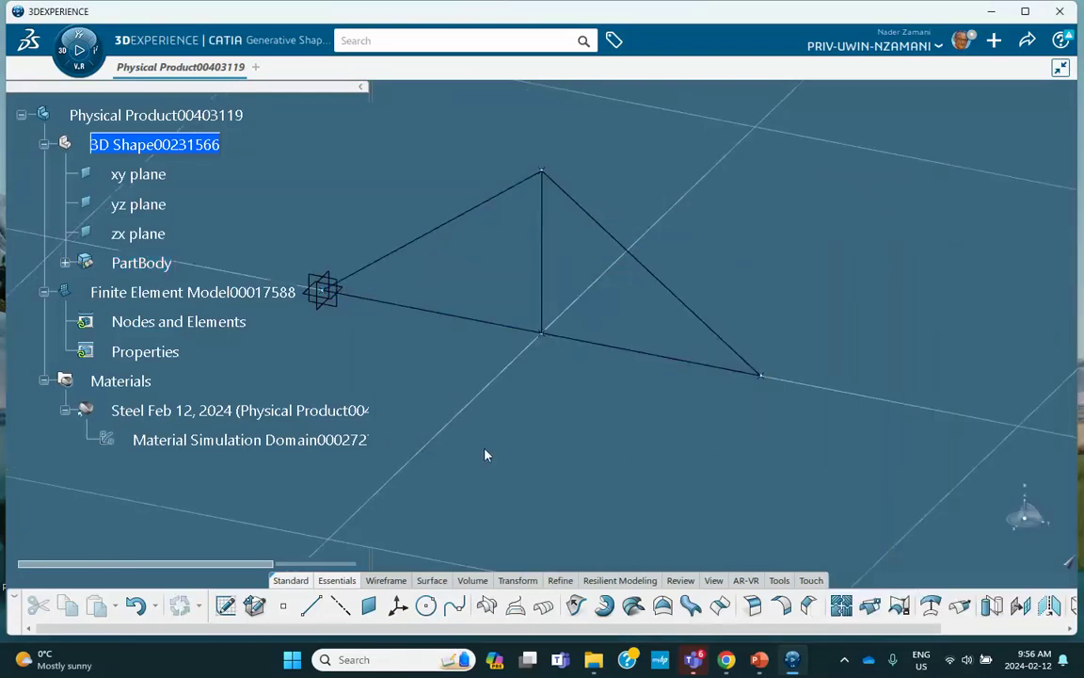
Create Beam Mesh.1 on the PartBody support with the 5 m mesh size
scroll(141, 269, "down", 2)
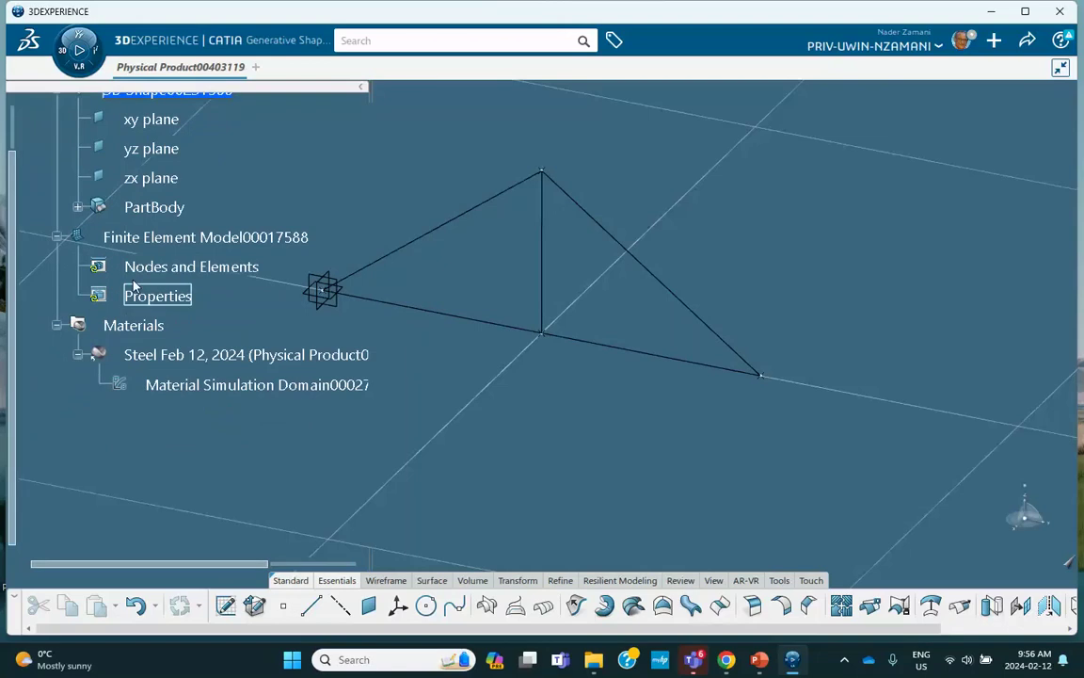
double_click(143, 239)
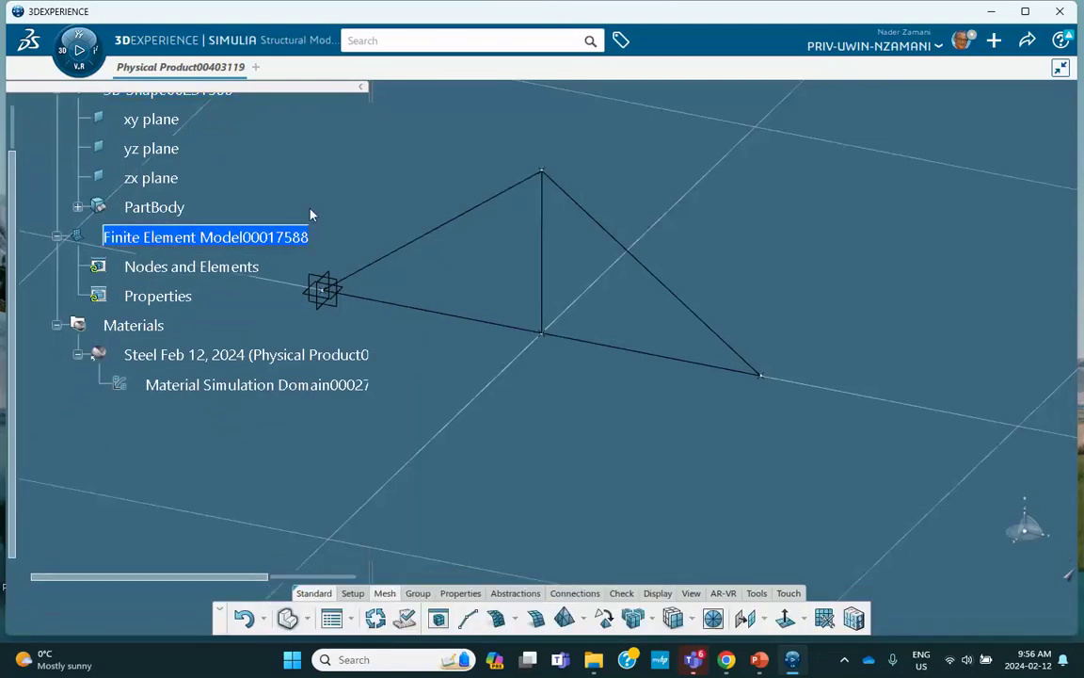
middle_click_drag(336, 194, 375, 165)
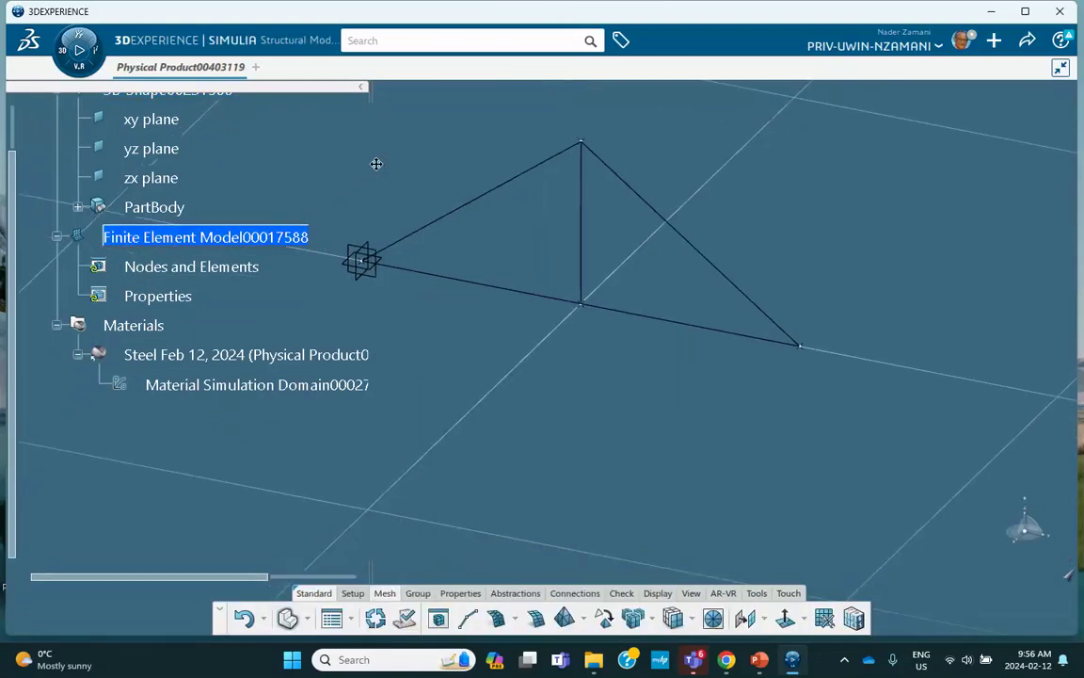
left_click(468, 619)
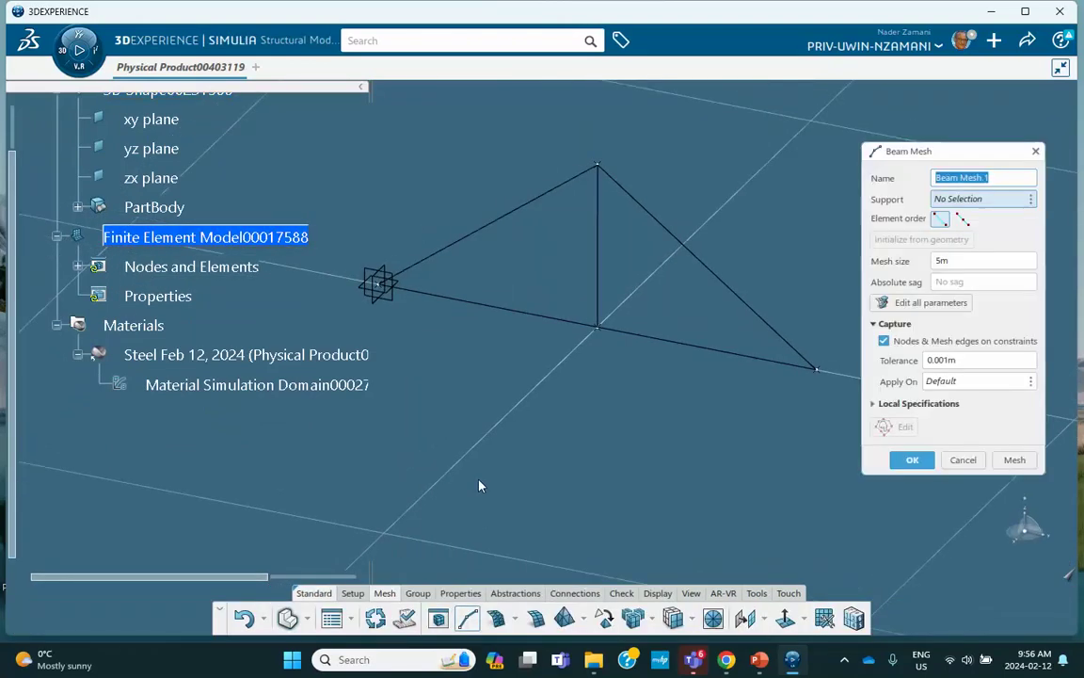
left_click(490, 235)
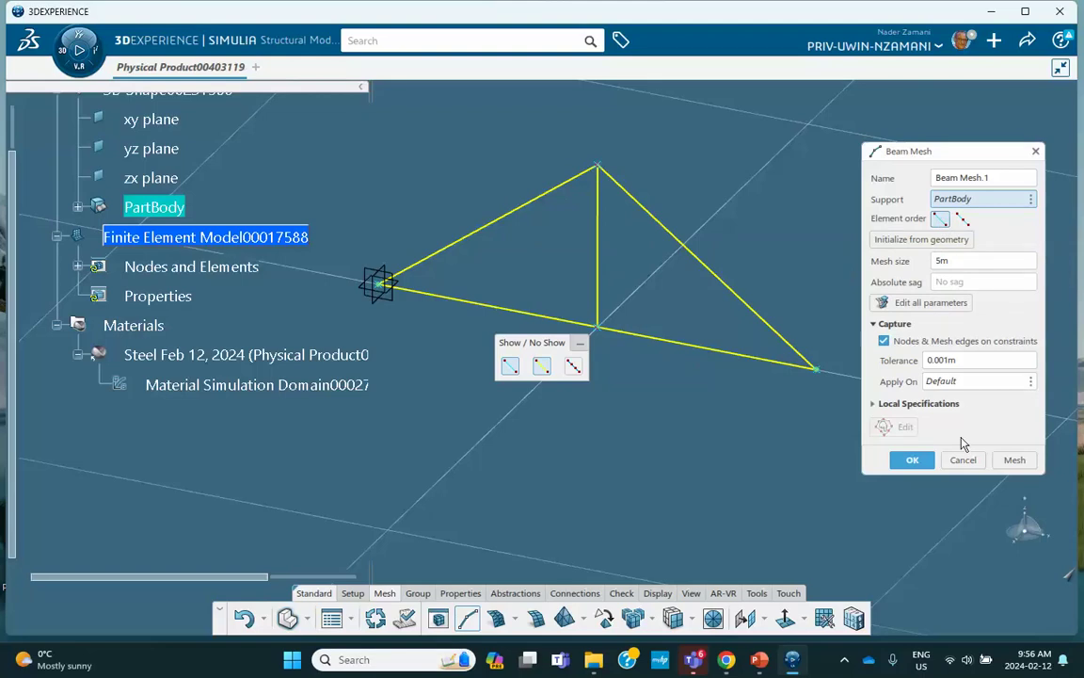
left_click(917, 459)
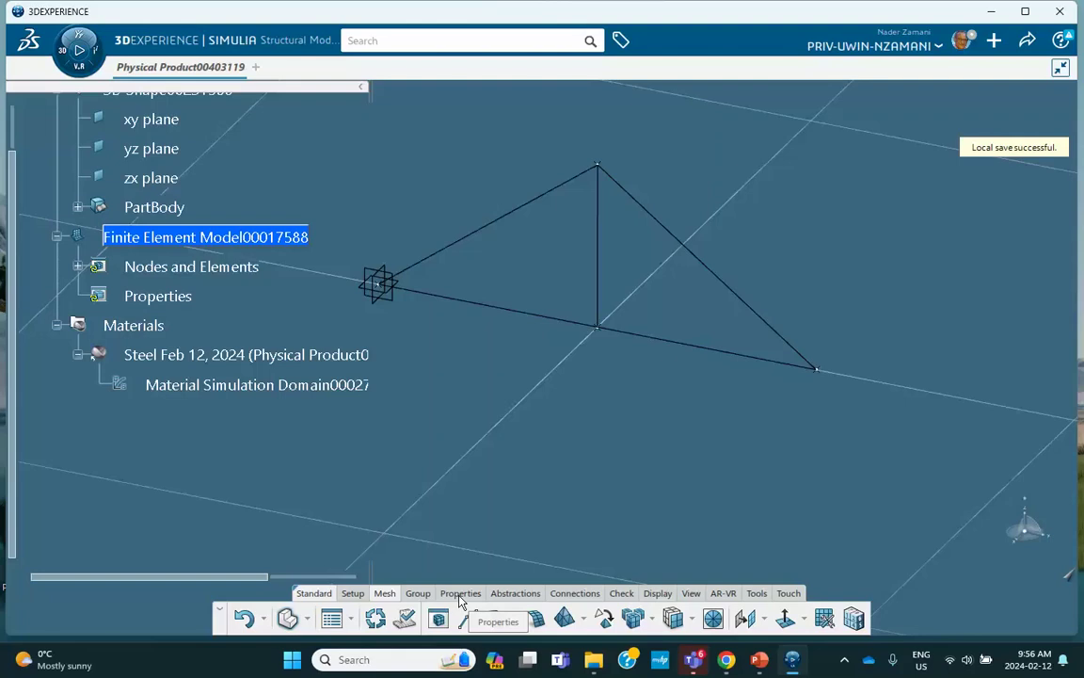
Start a new 1D Link Section from the Properties section types
left_click(460, 592)
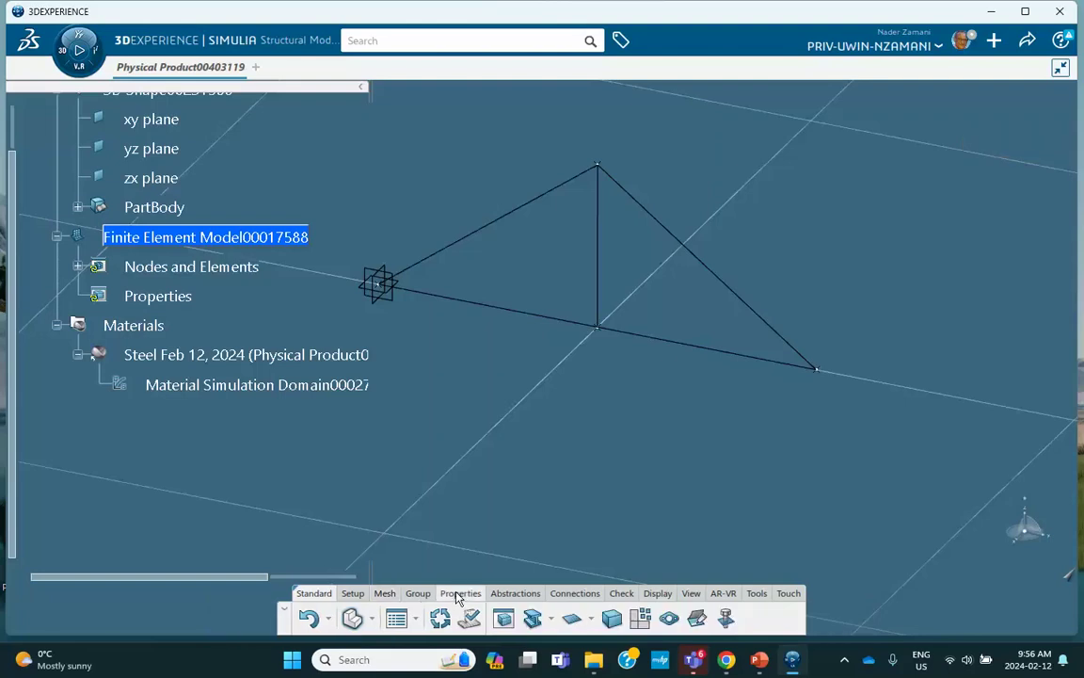
left_click(550, 621)
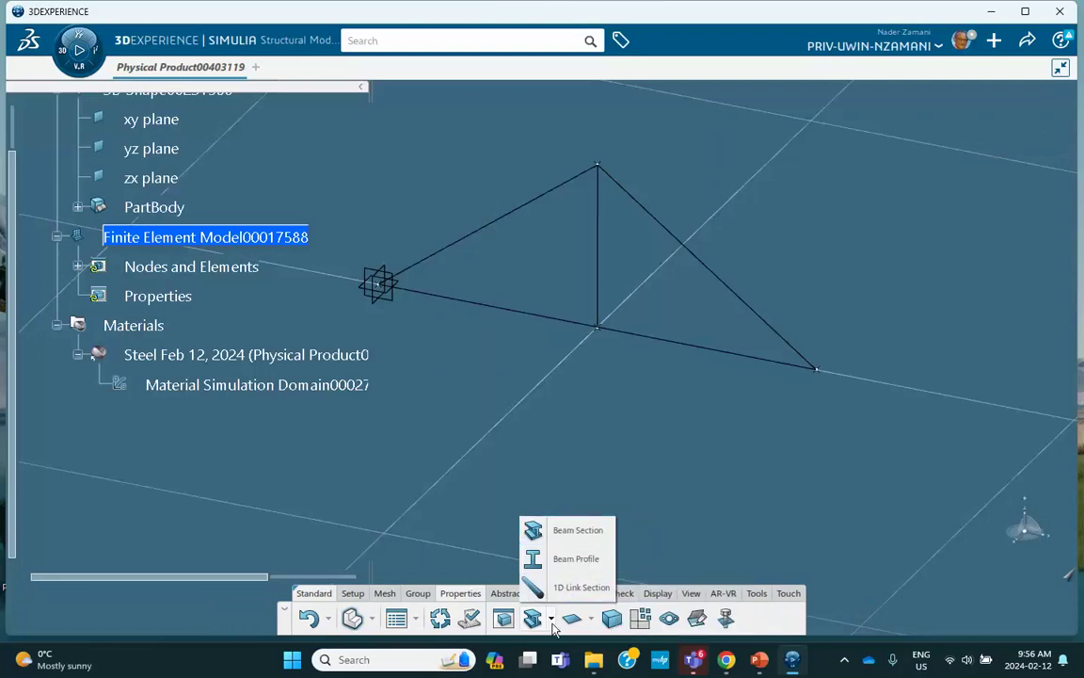
left_click(551, 621)
left_click(552, 621)
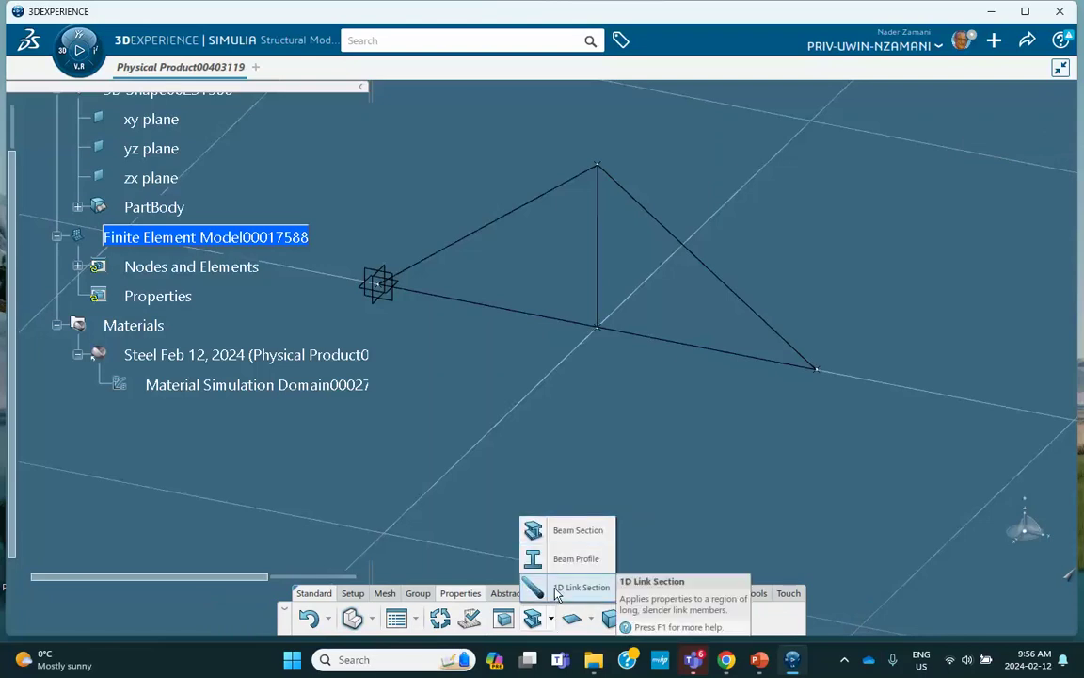
left_click(556, 588)
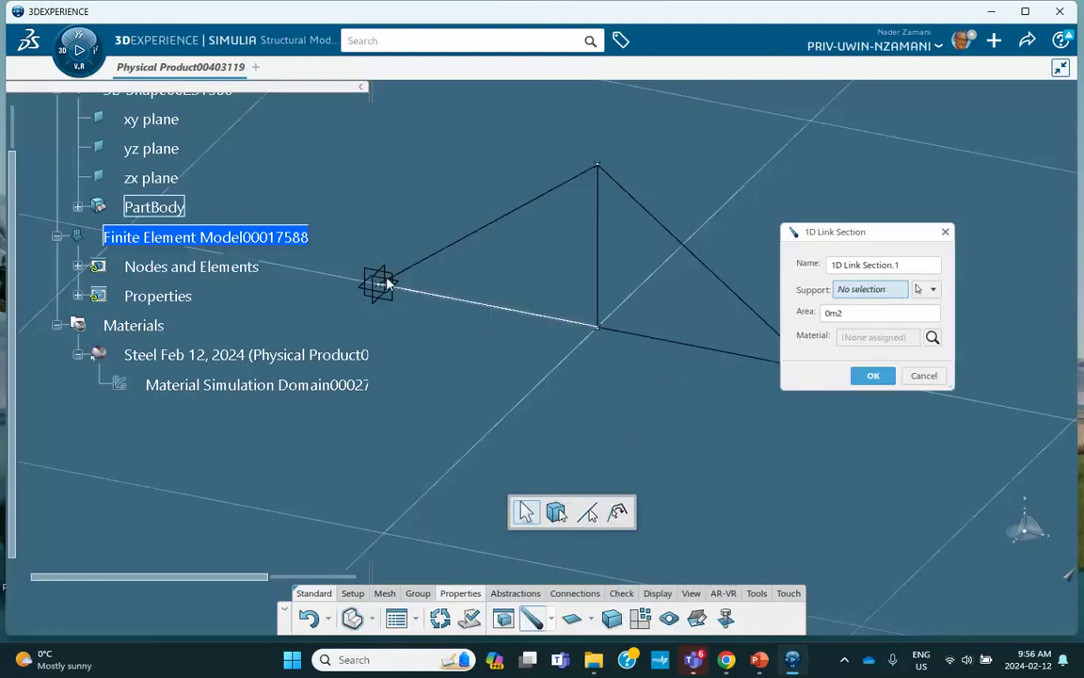
Assign the 1D Link Section to Join.1 with an area of .001
left_click(78, 207)
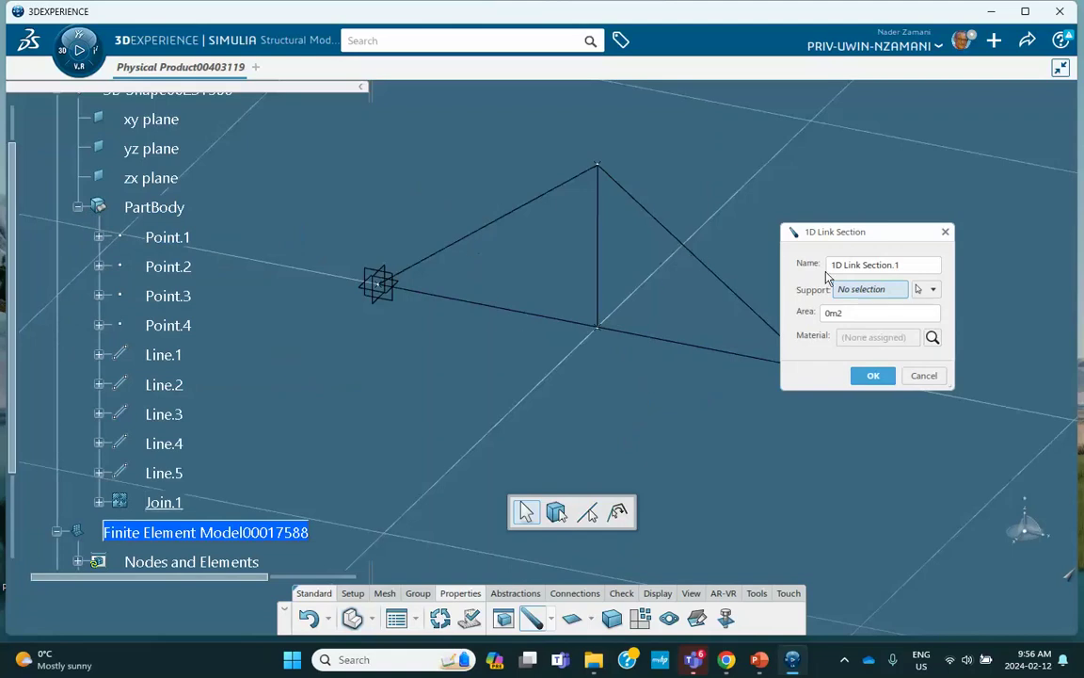
left_click_drag(851, 238, 894, 206)
scroll(201, 242, "down", 3)
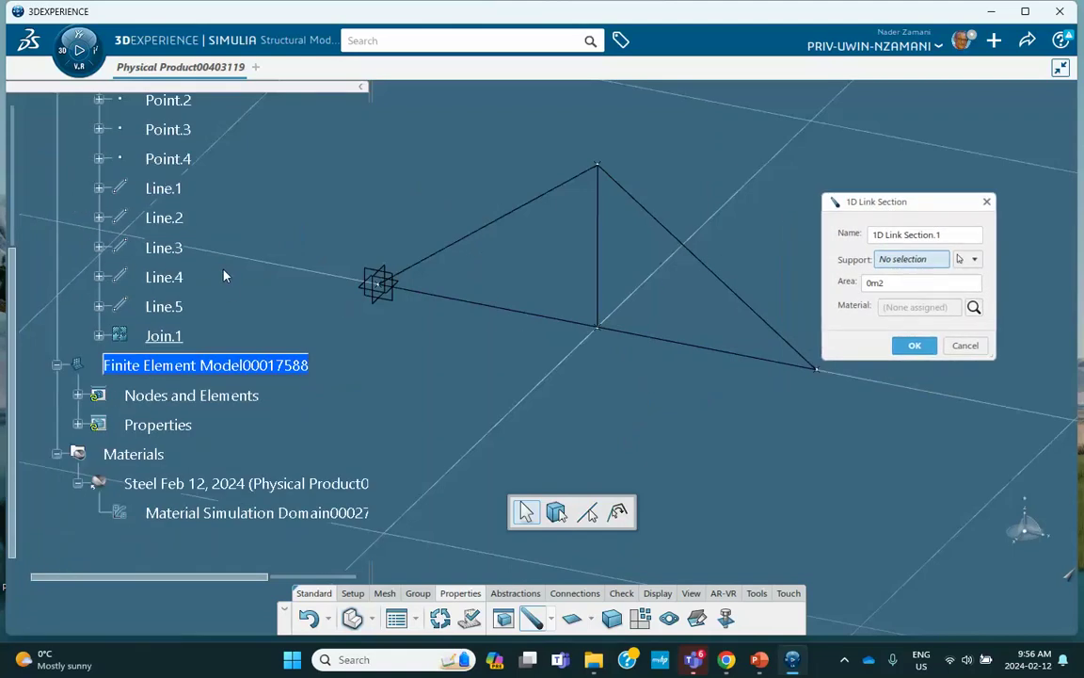
left_click(158, 224)
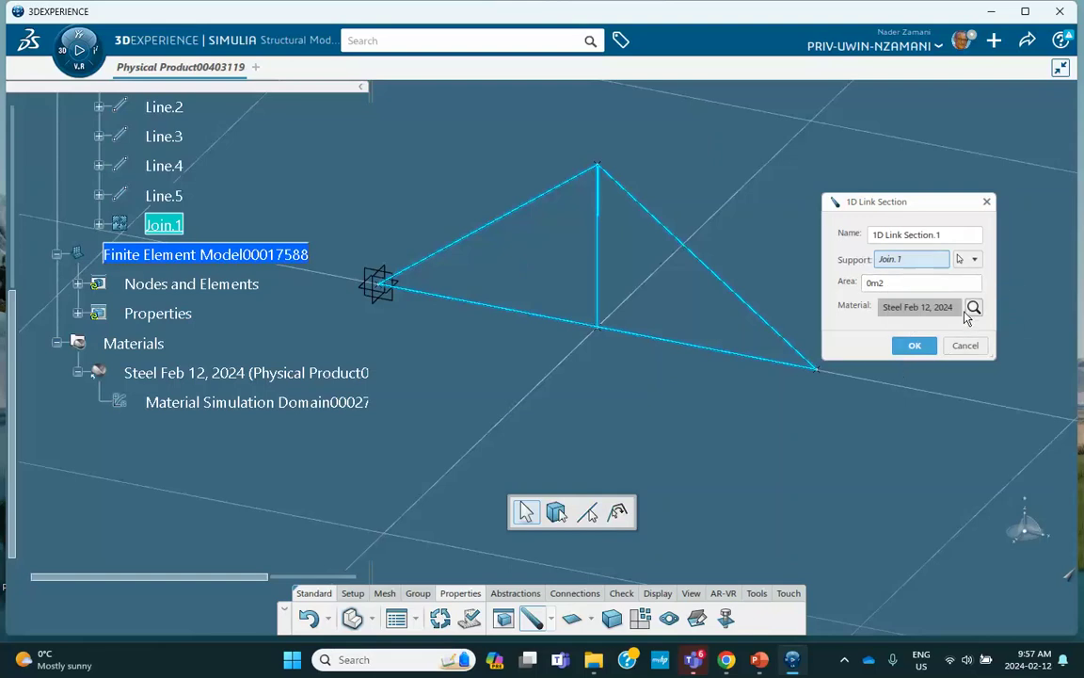
double_click(891, 282)
key("BackSpace")
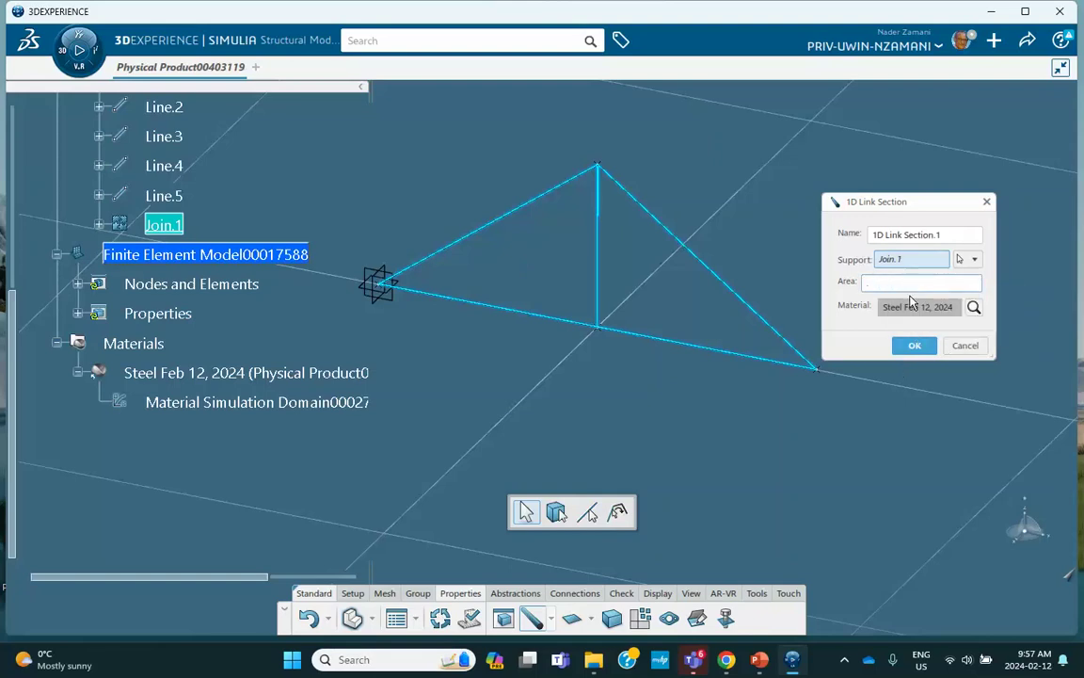
left_click(914, 345)
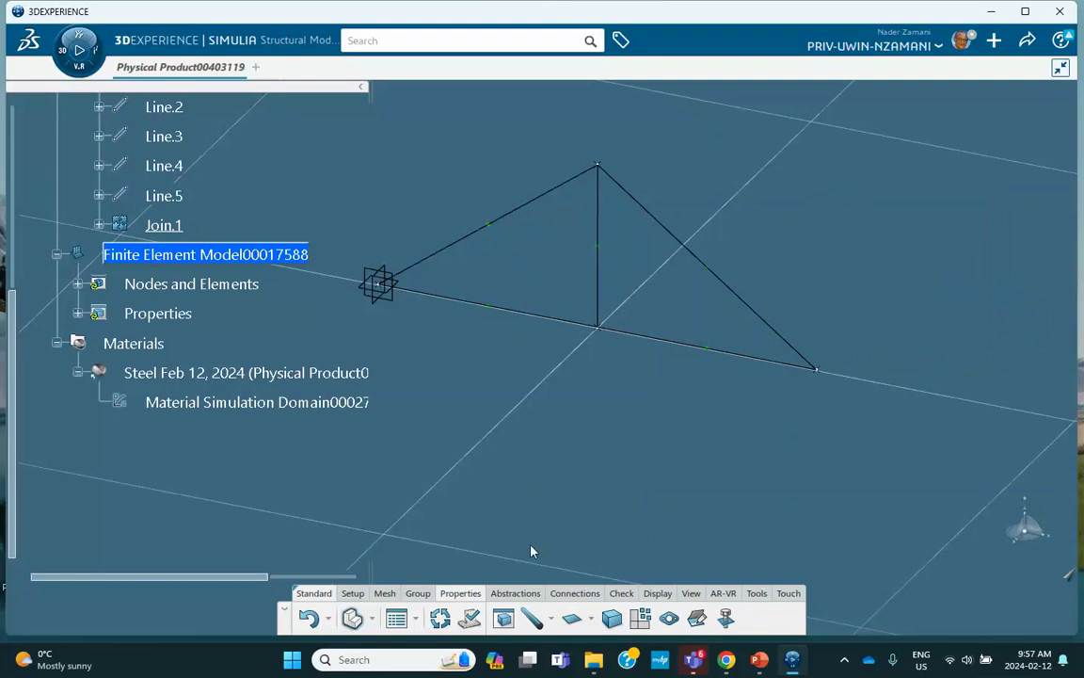
left_click(79, 49)
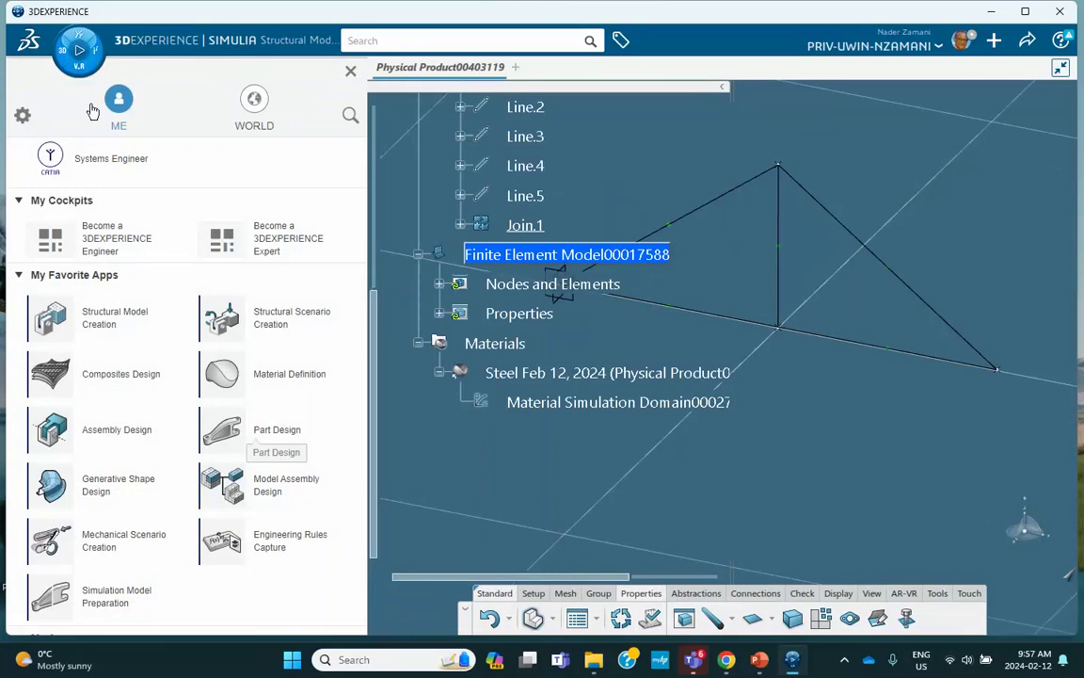
Create a structural simulation based on Finite Element Model00017588
left_click(279, 324)
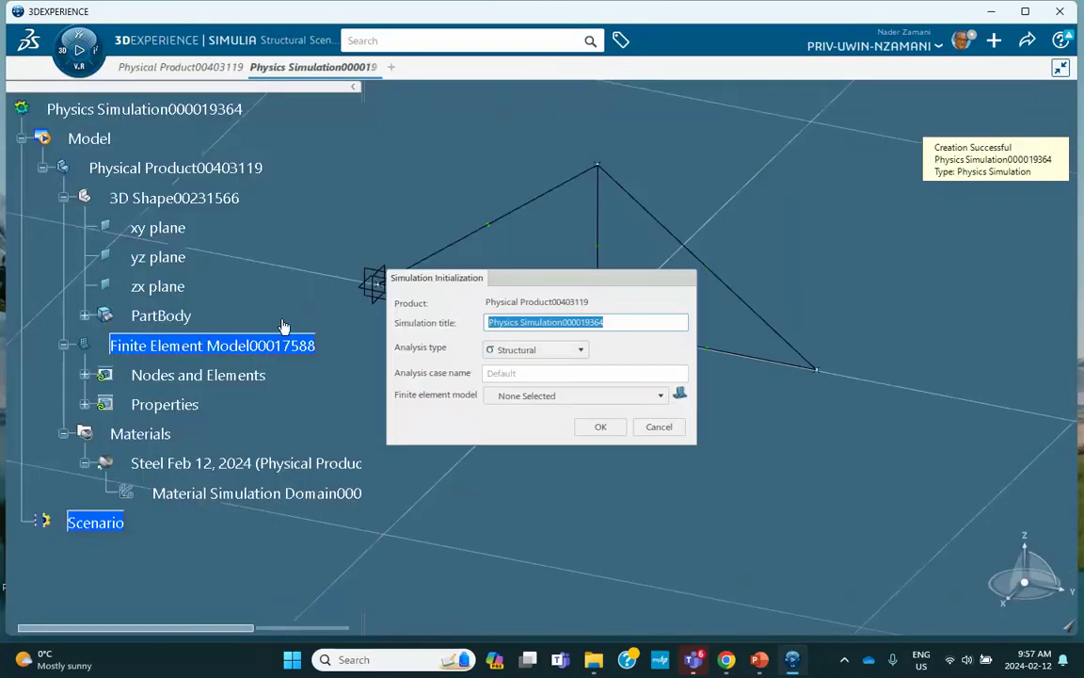
left_click(520, 394)
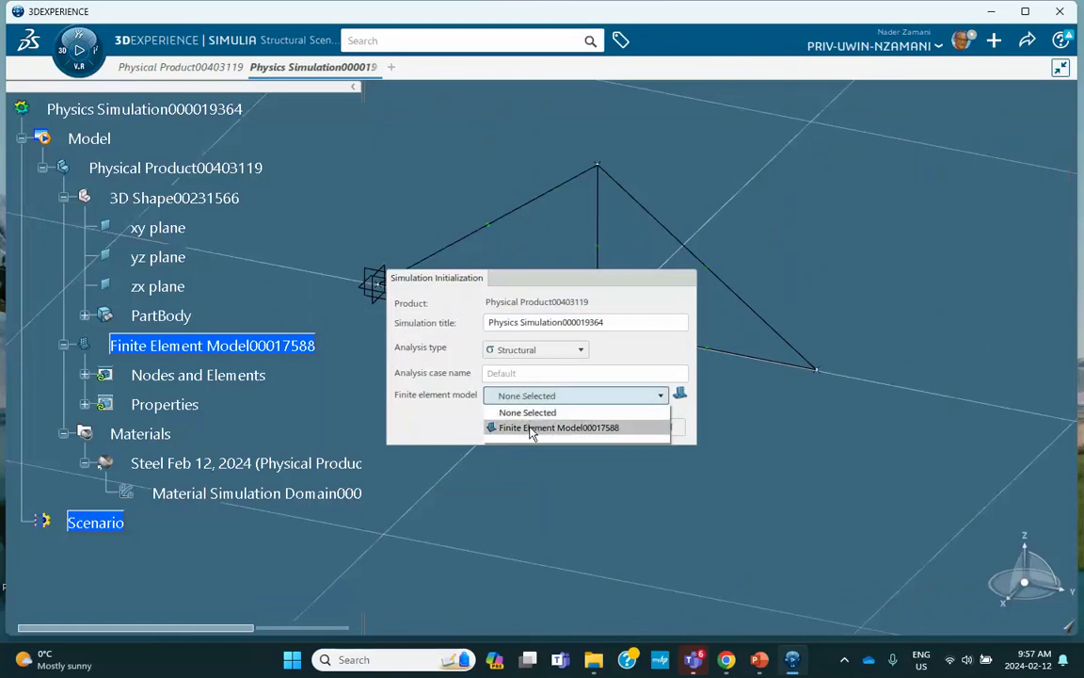
left_click(533, 426)
left_click(600, 429)
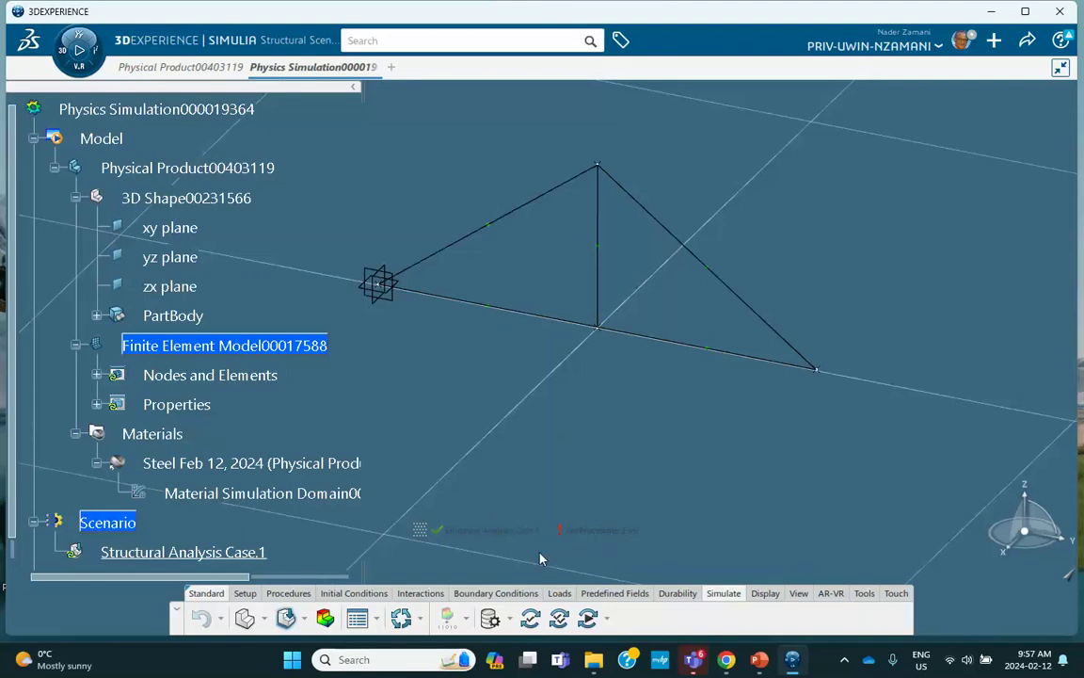
Add Static Step.1 with Include geometric nonlinearity turned off
left_click(288, 593)
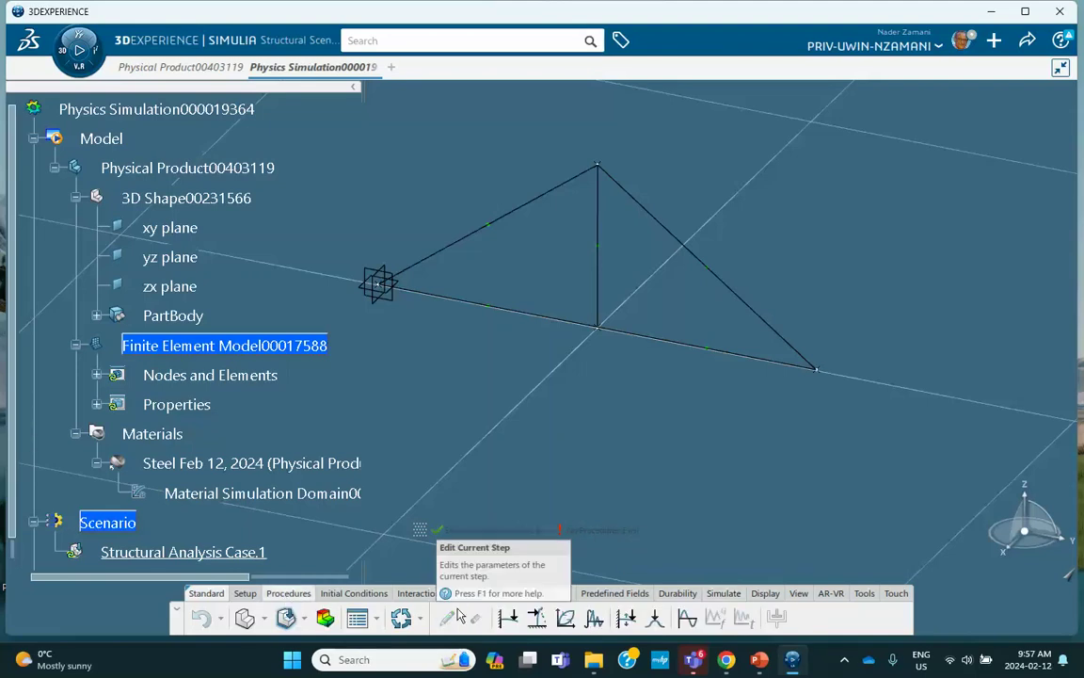
left_click(508, 616)
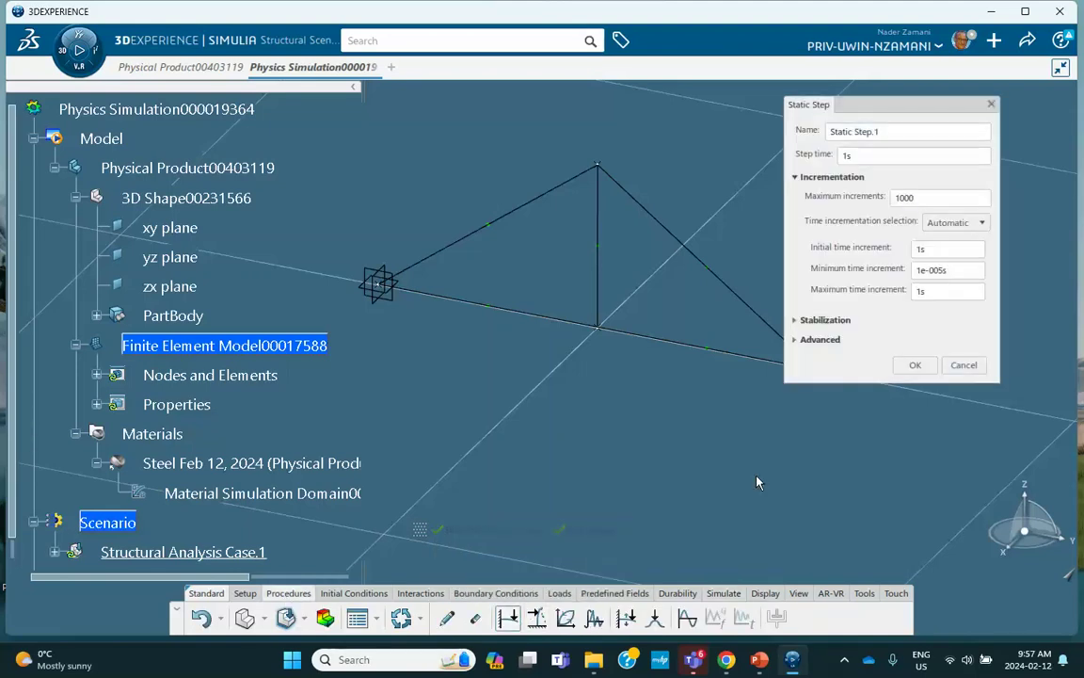
left_click(817, 341)
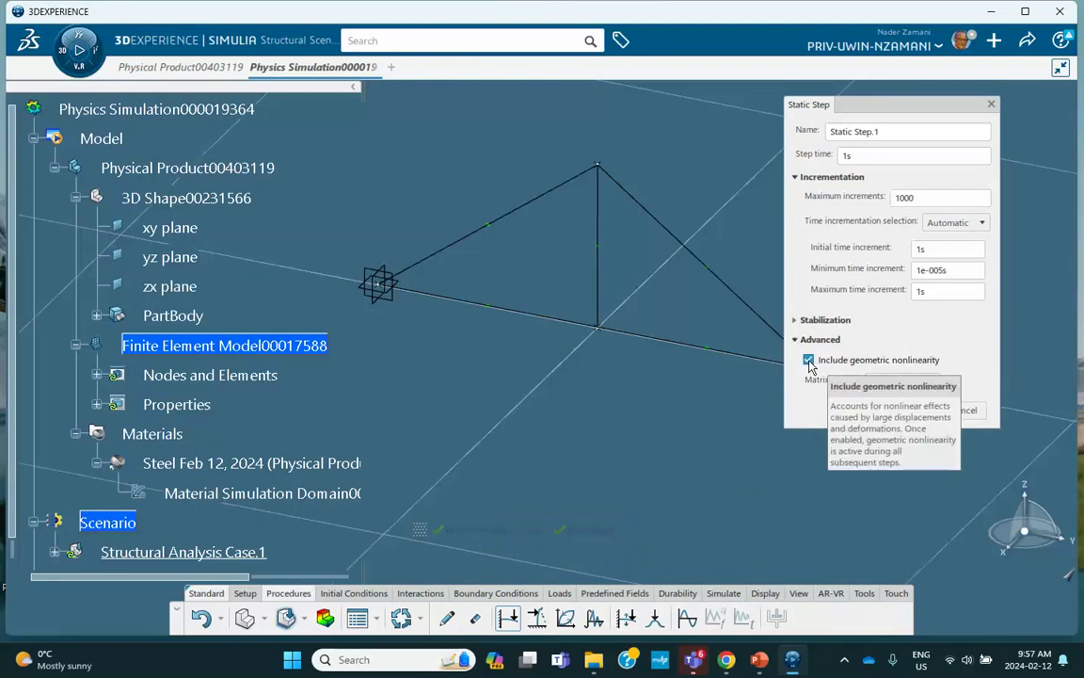
left_click(809, 361)
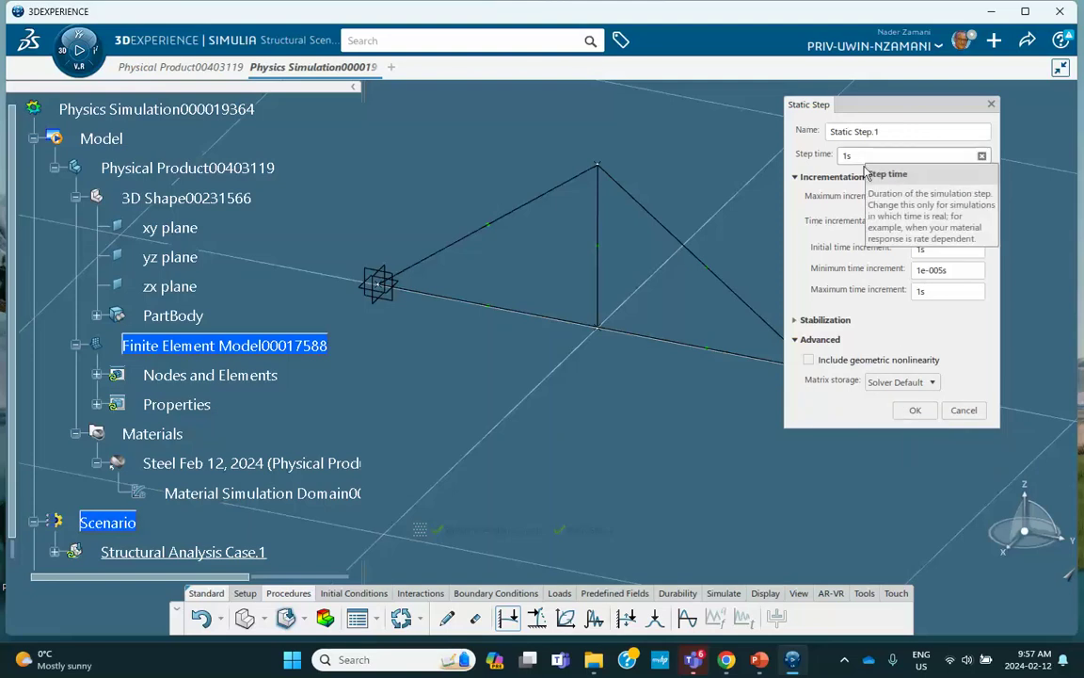
left_click(915, 410)
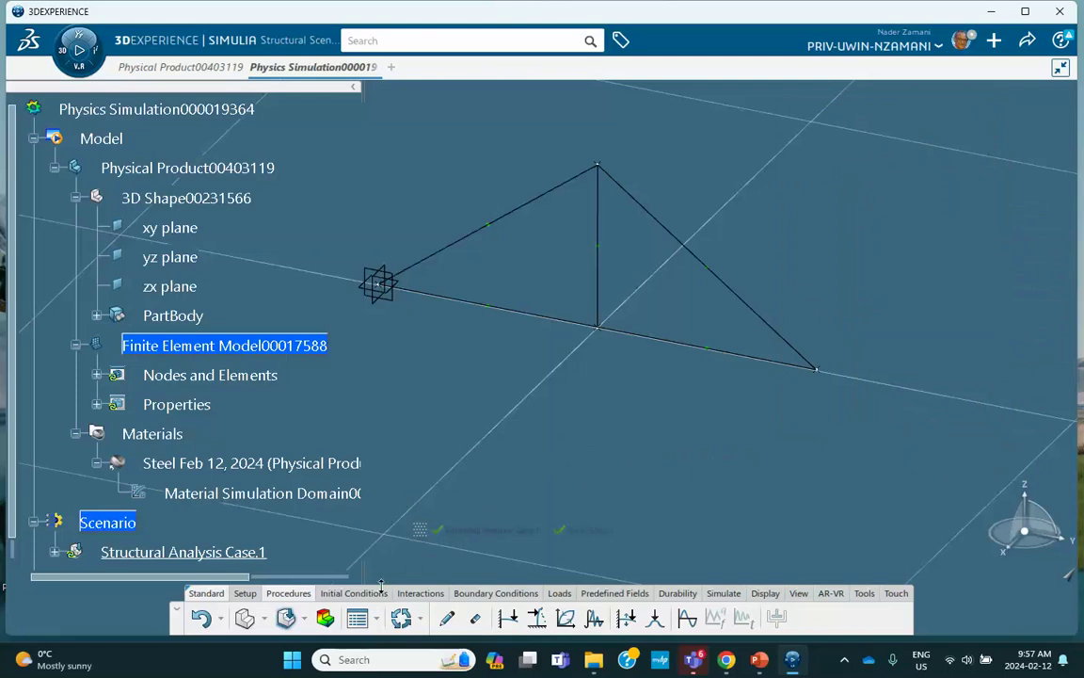
Apply Fixed Displacement.1 to Join.1, restraining Translation X only
left_click(476, 593)
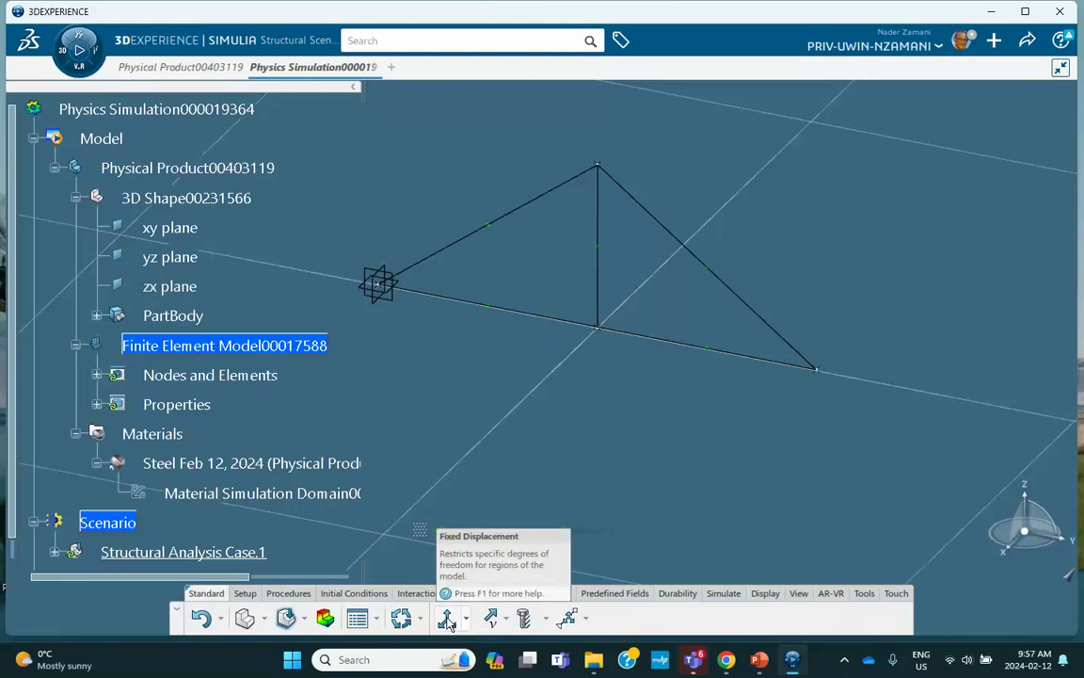
left_click(447, 619)
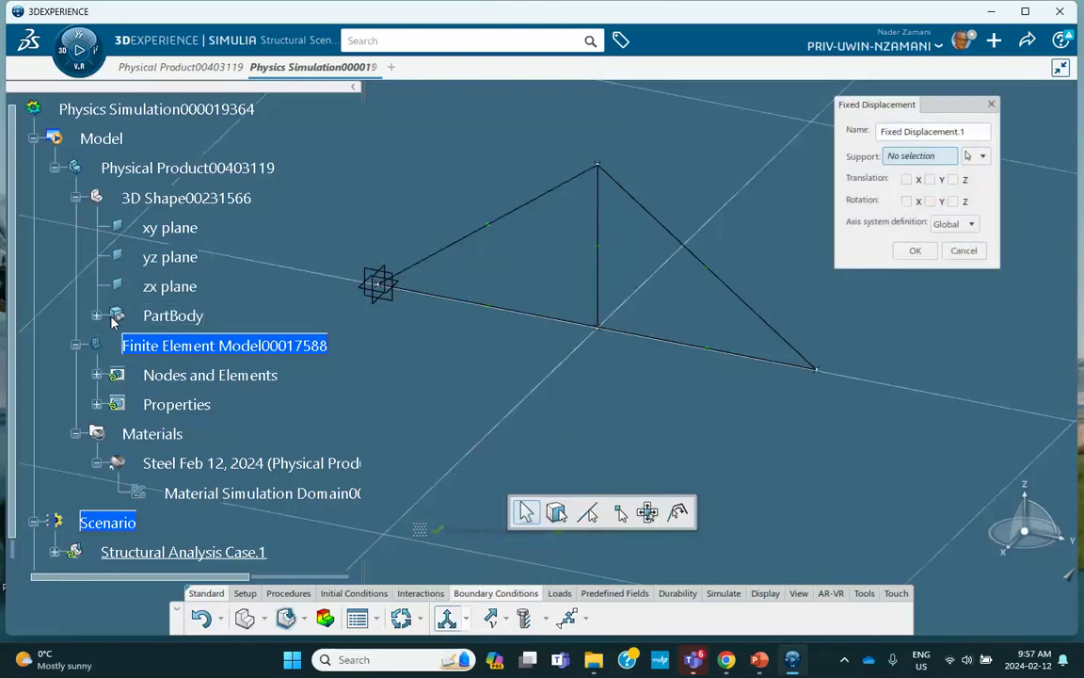
left_click(96, 316)
scroll(178, 358, "down", 3)
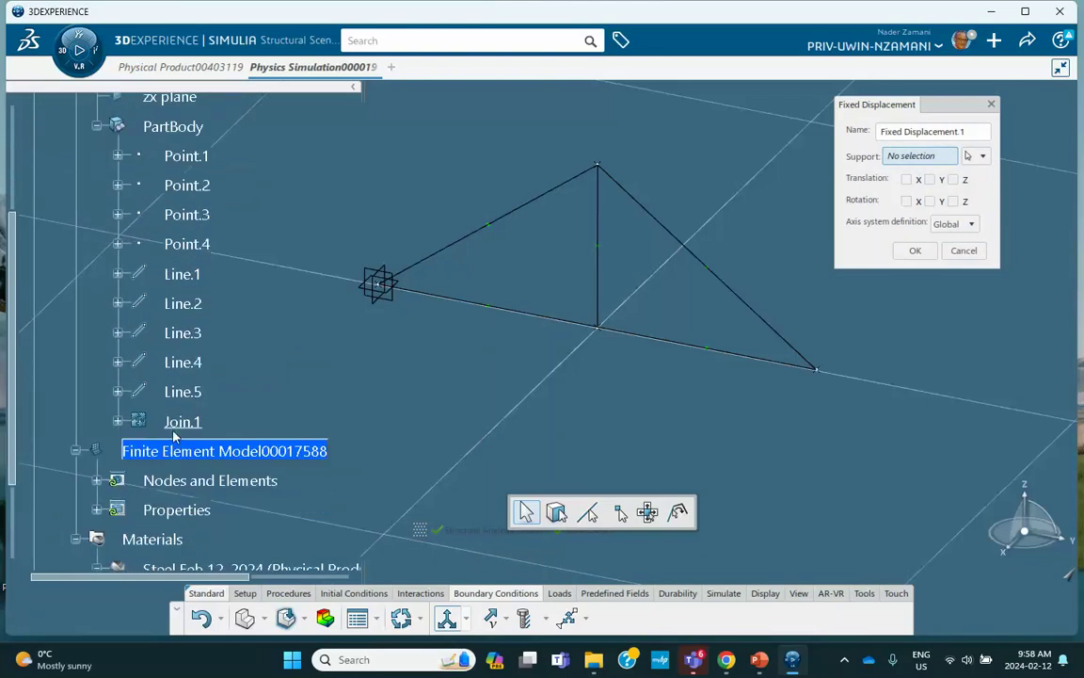
left_click(179, 420)
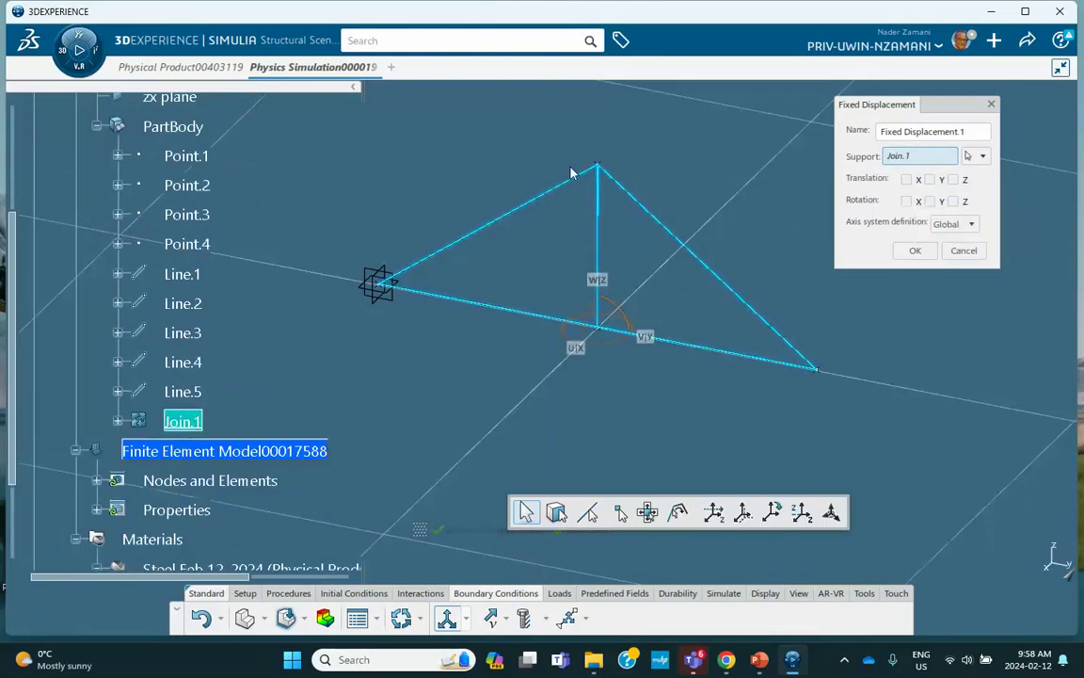
left_click(908, 180)
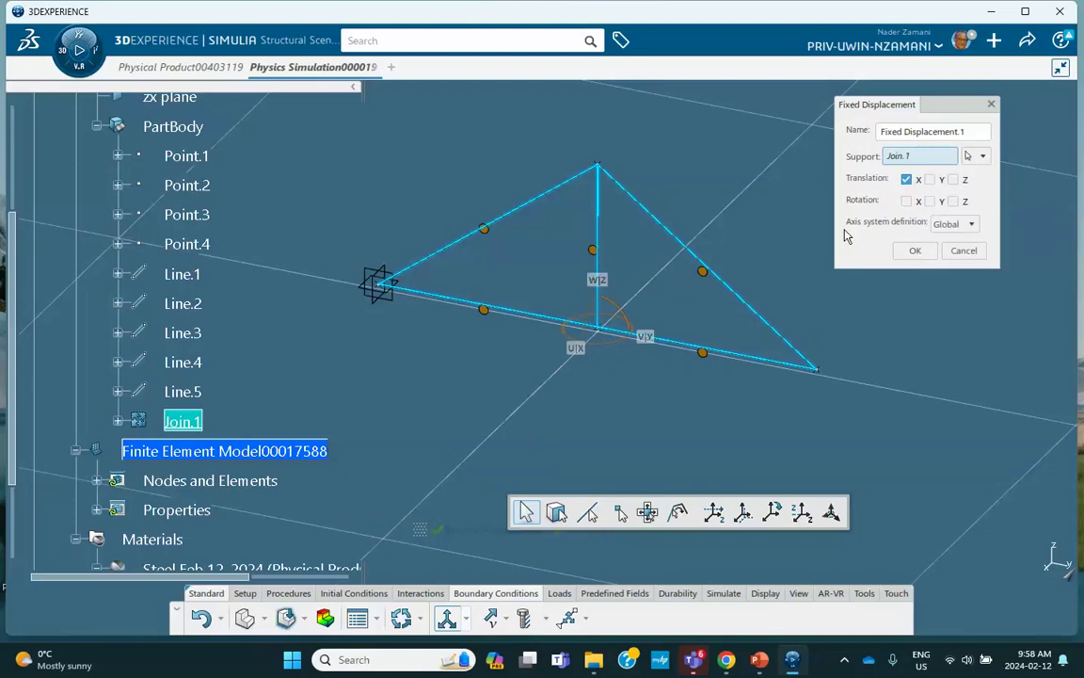
left_click(916, 251)
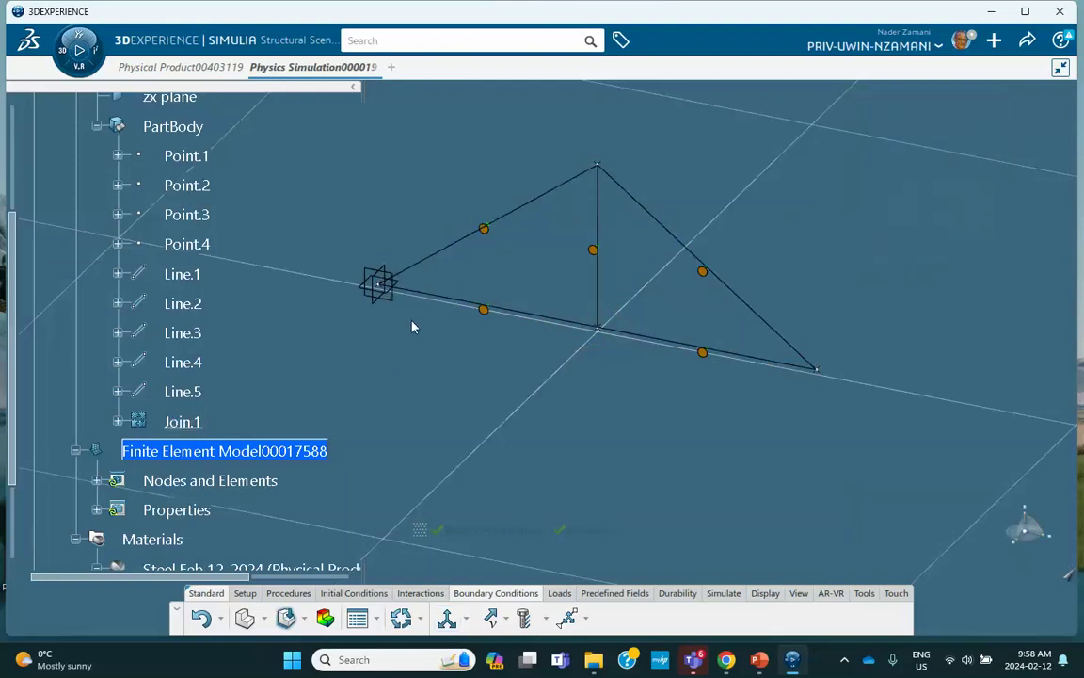
Hide Point.1 and Point.3 at the truss's left and right corners
middle_click_drag(412, 322, 546, 304)
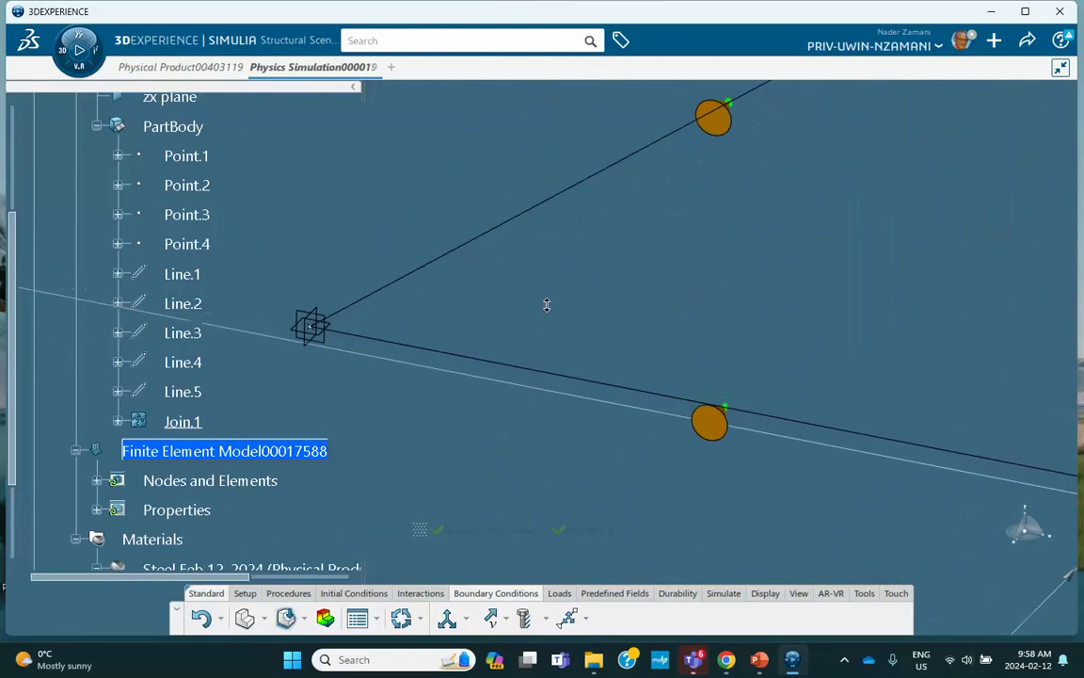
right_click(314, 325)
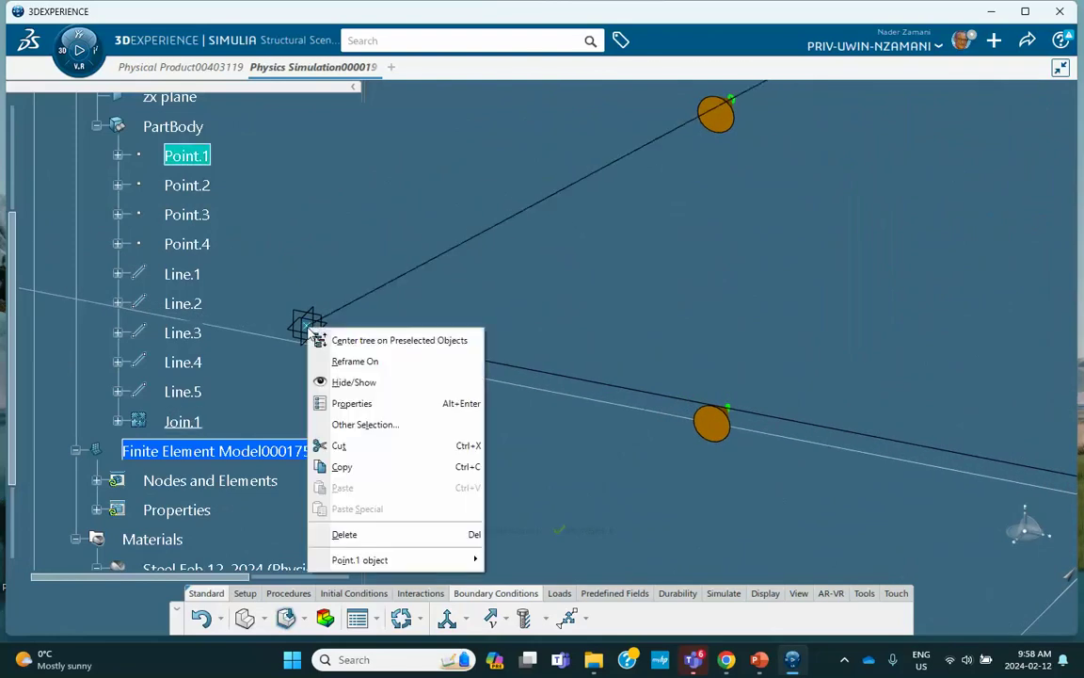
left_click(342, 392)
middle_click_drag(484, 307, 801, 429)
right_click(799, 425)
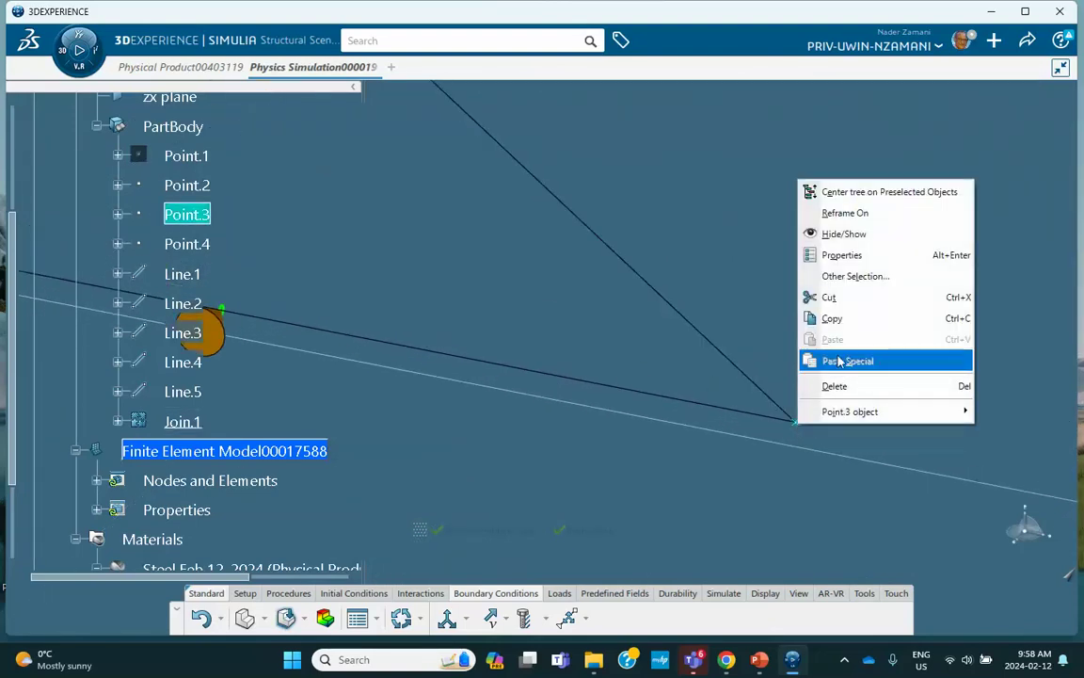
left_click(840, 234)
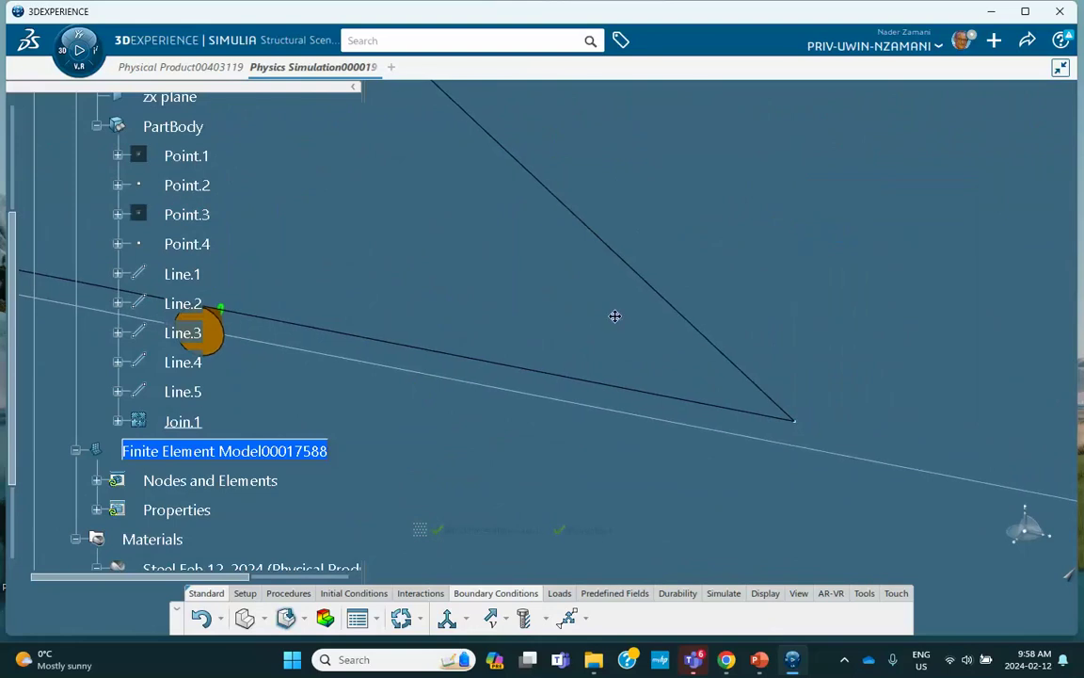
middle_click_drag(615, 315, 658, 350)
middle_click_drag(618, 540, 546, 553)
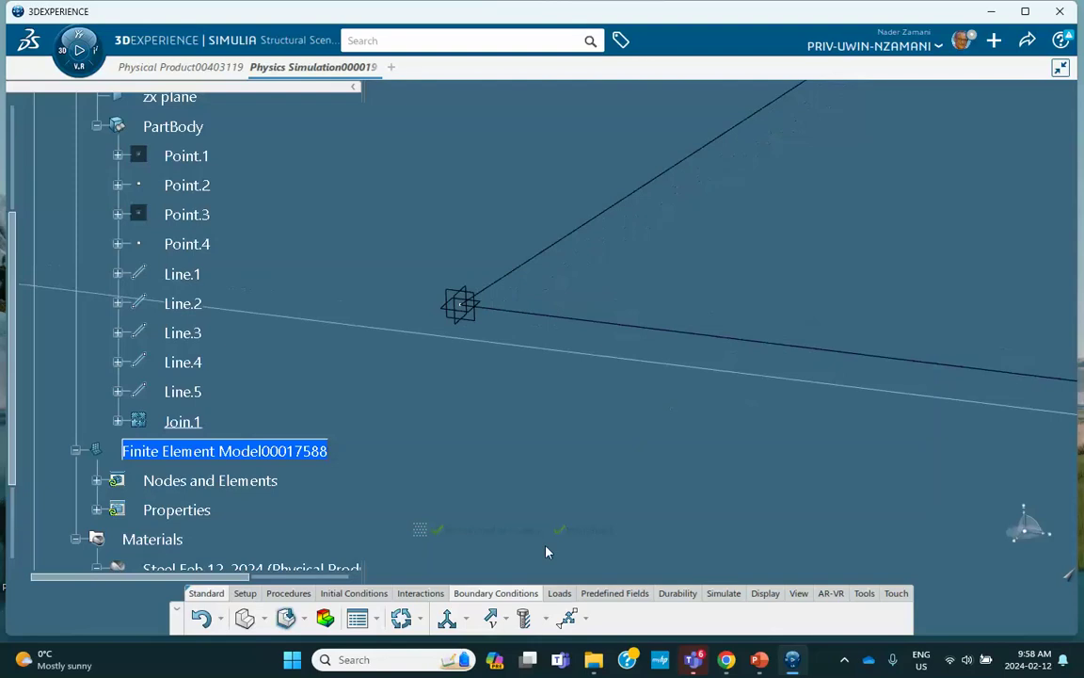
Pin the left corner vertex in X, Y and Z with Fixed Displacement.2
left_click(447, 622)
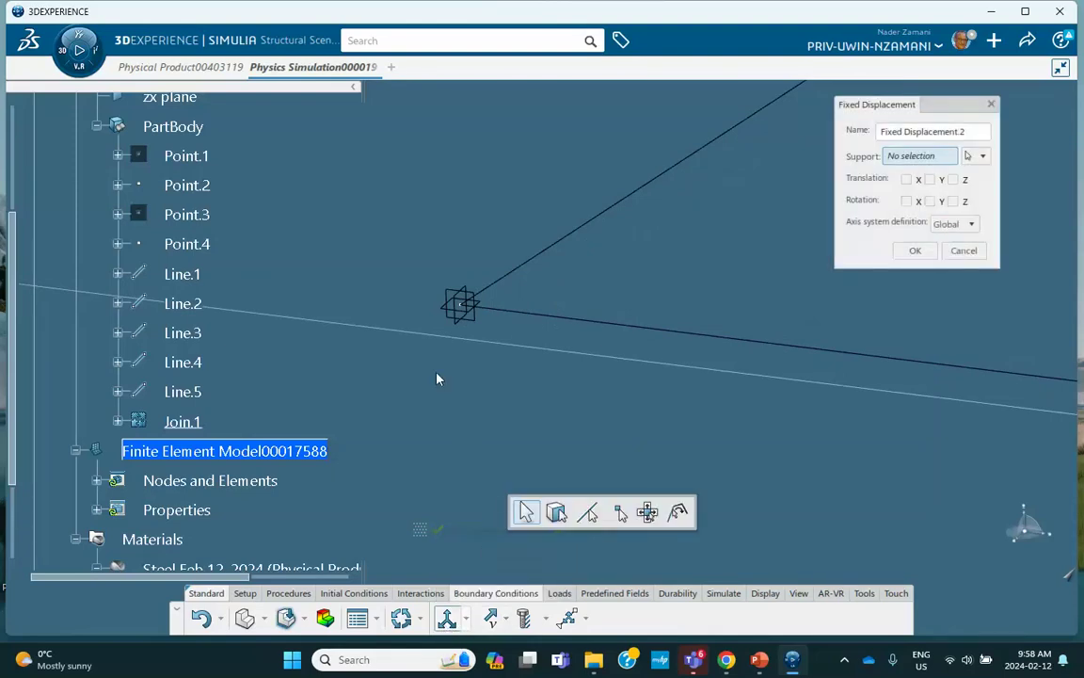
left_click(460, 306)
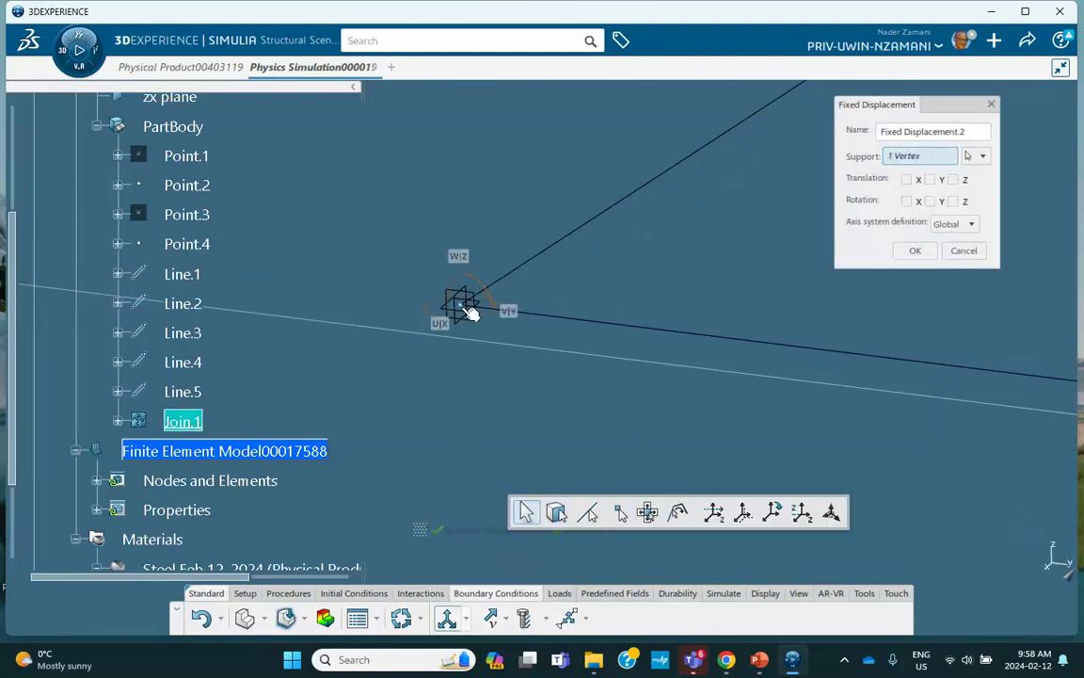
left_click(907, 179)
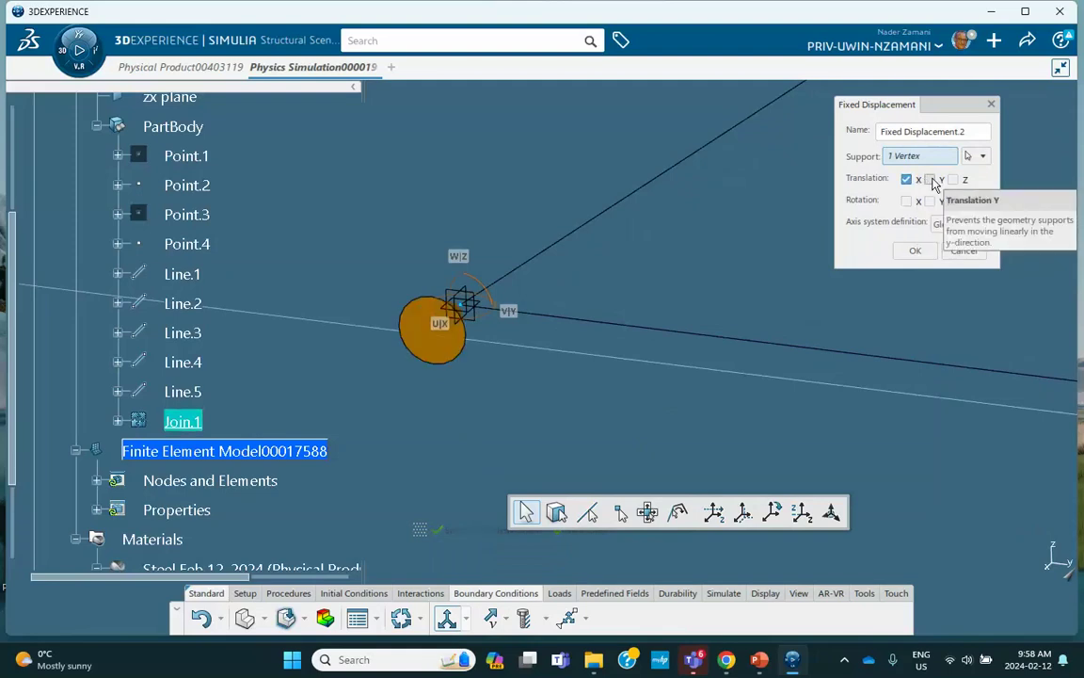
left_click(931, 180)
left_click(954, 179)
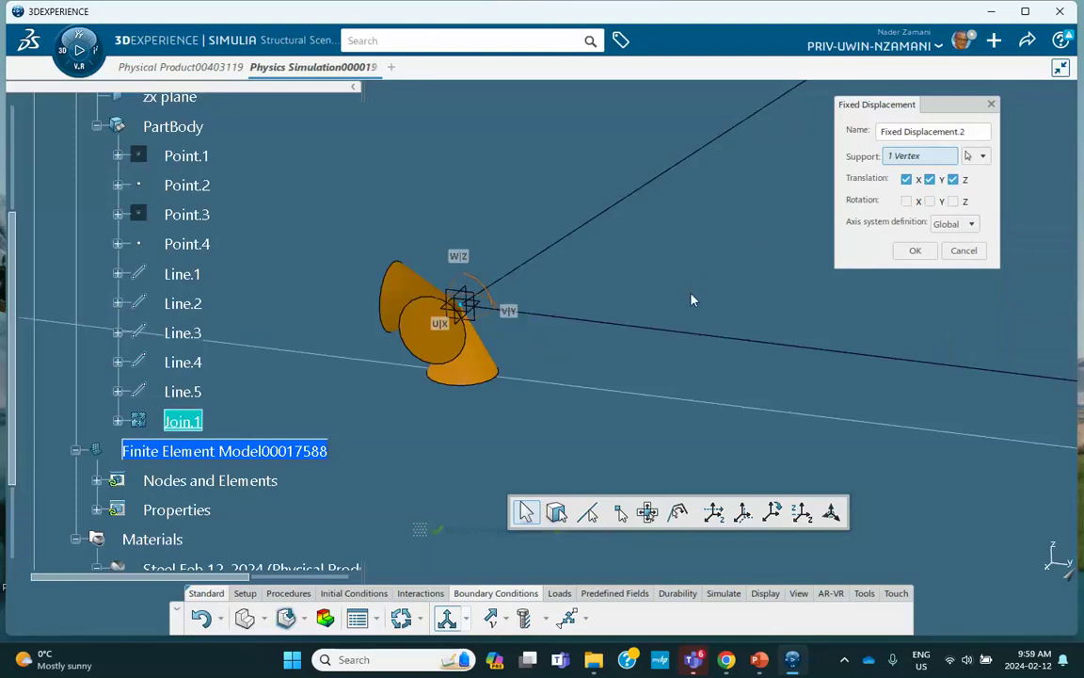
left_click(912, 251)
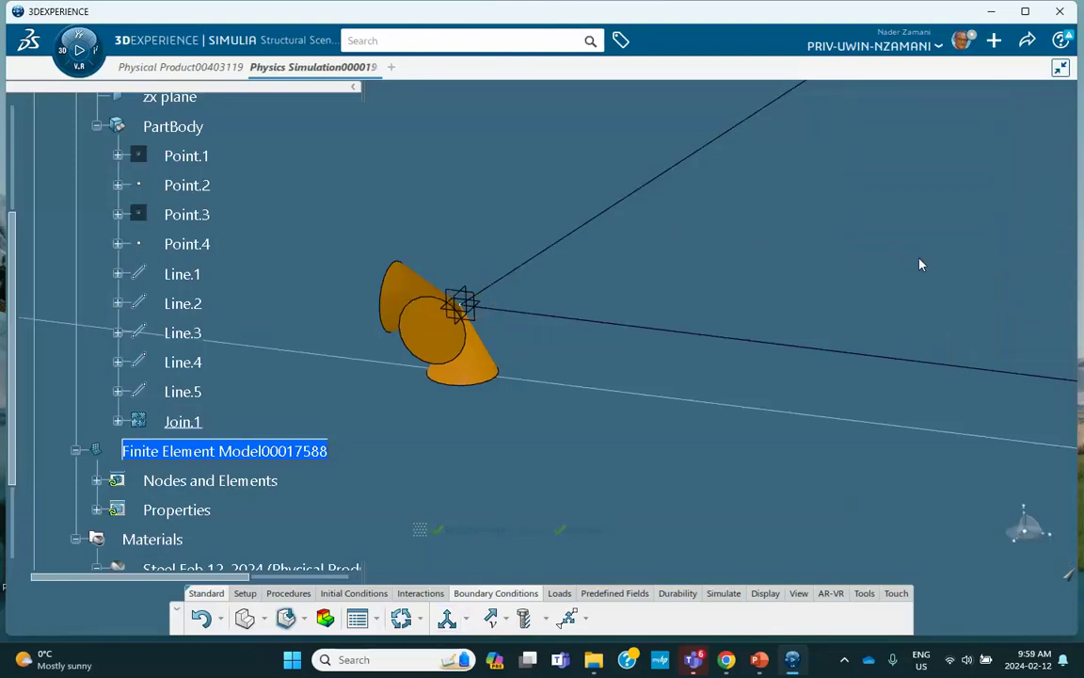
Restrain the right corner vertex in X and Z with Fixed Displacement.3
scroll(910, 266, "down", 5)
middle_click_drag(723, 426, 458, 405)
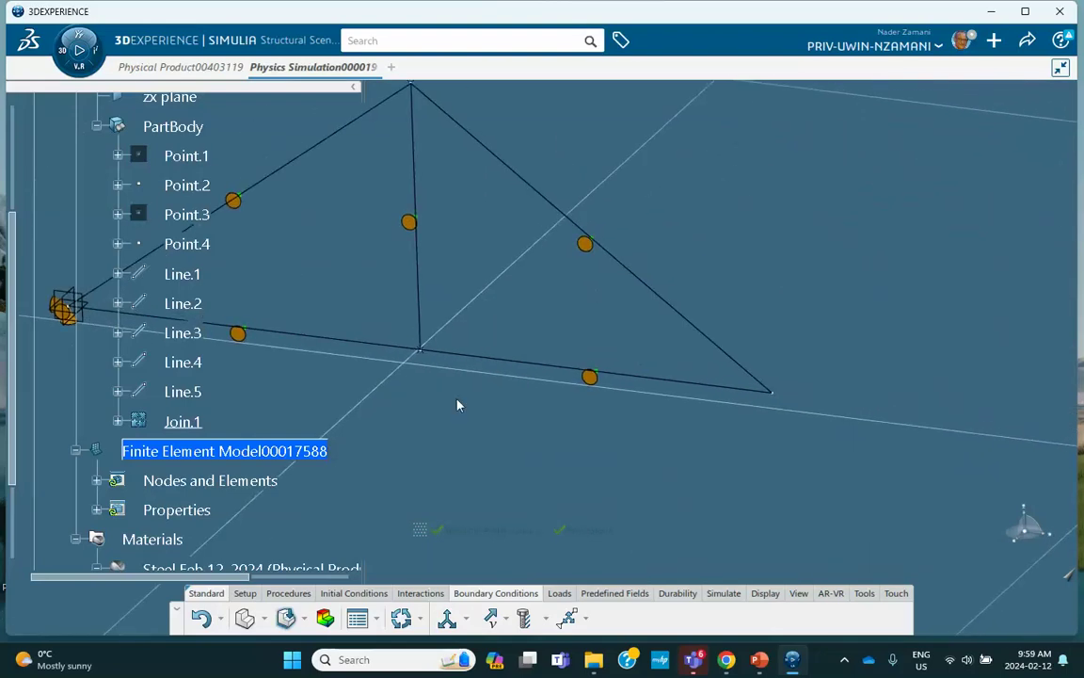
left_click(447, 618)
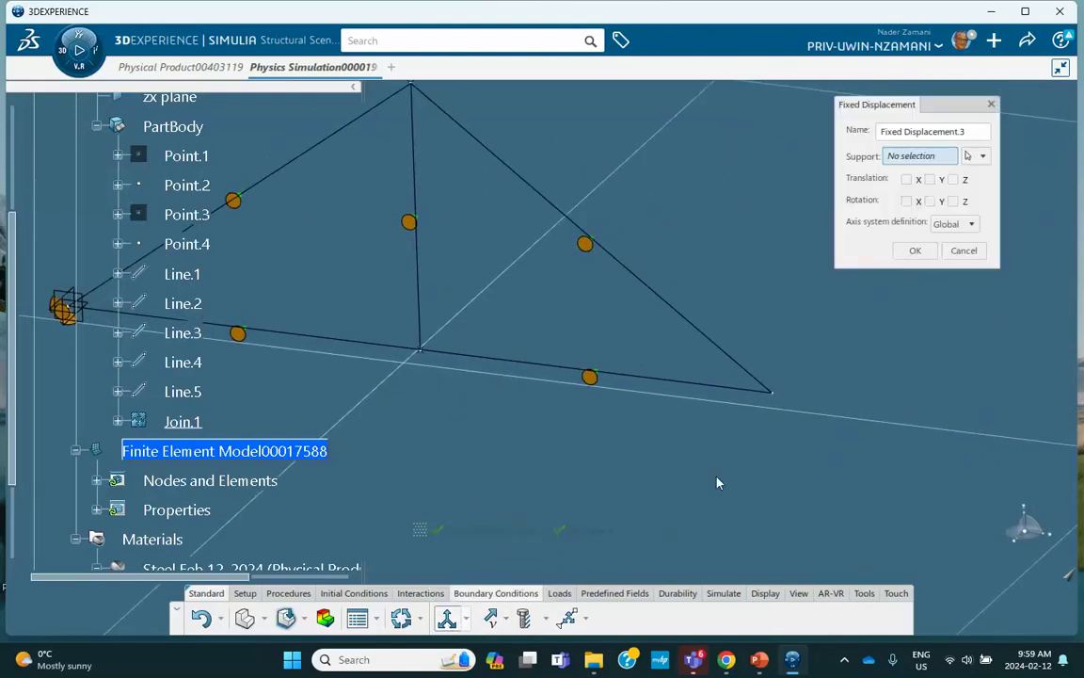
left_click(771, 391)
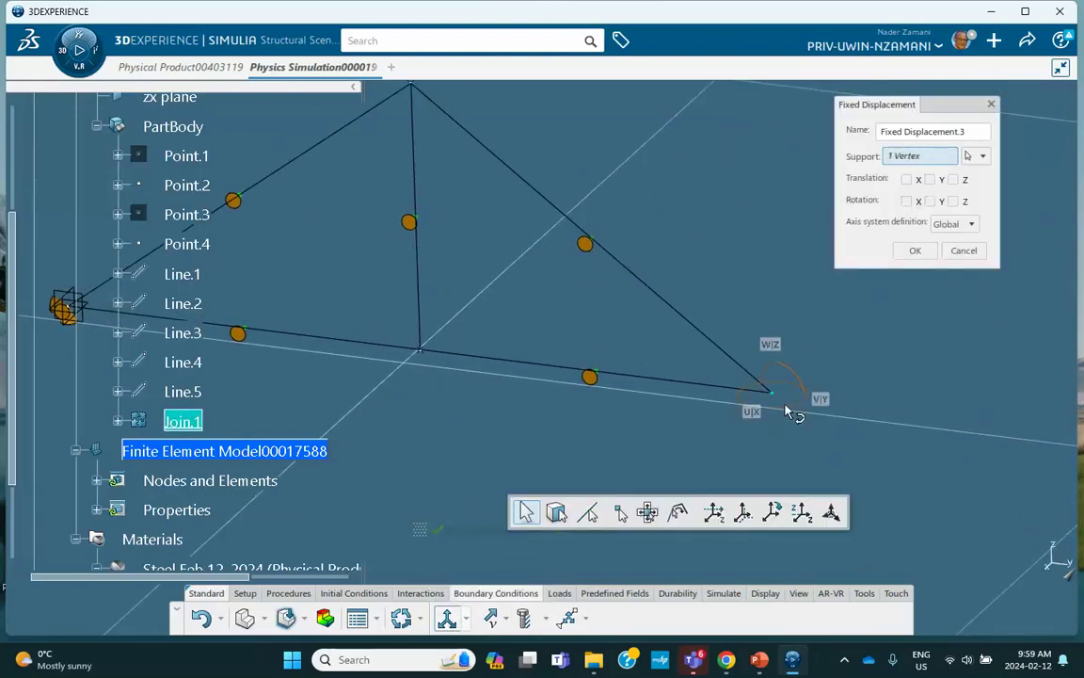
left_click(907, 180)
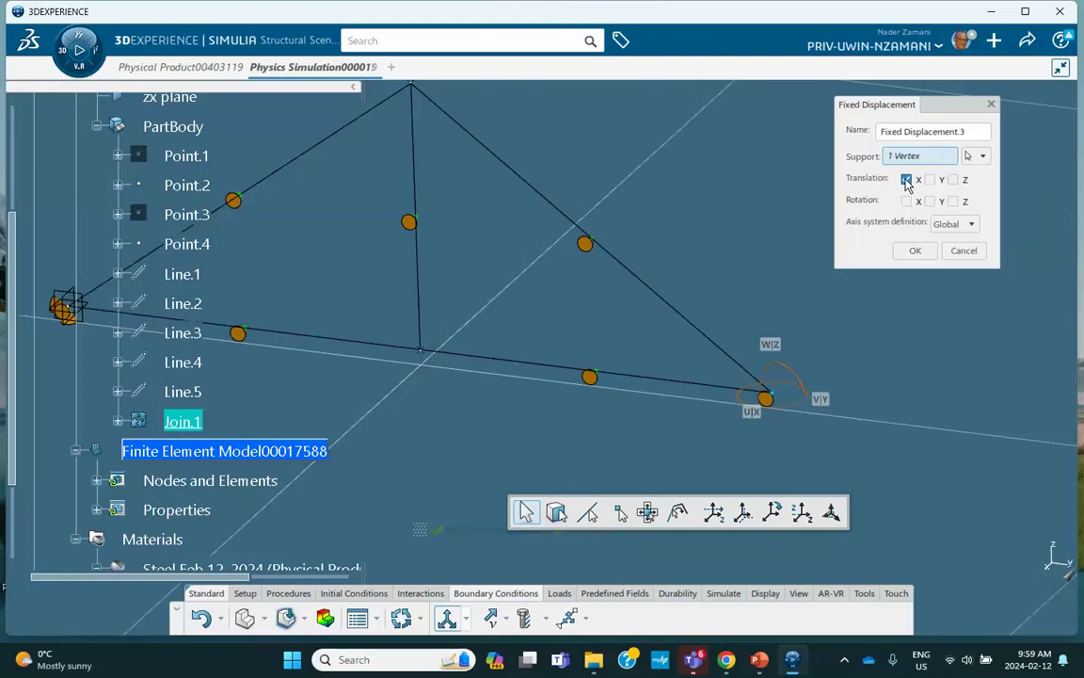
left_click(953, 178)
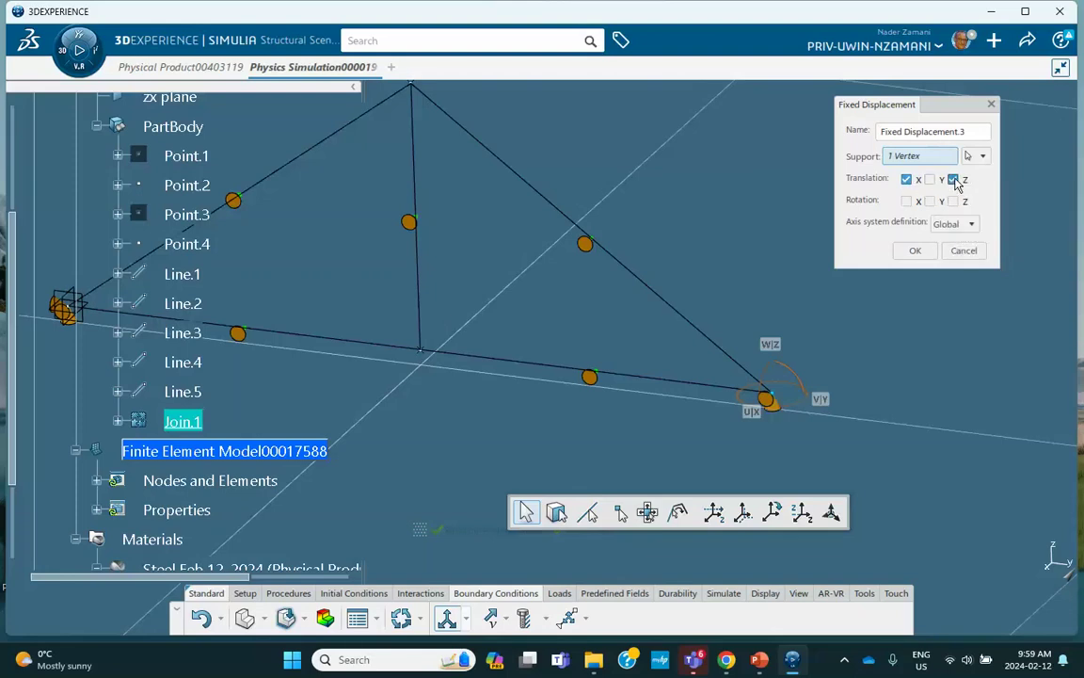
left_click(915, 250)
middle_click_drag(716, 220, 658, 491)
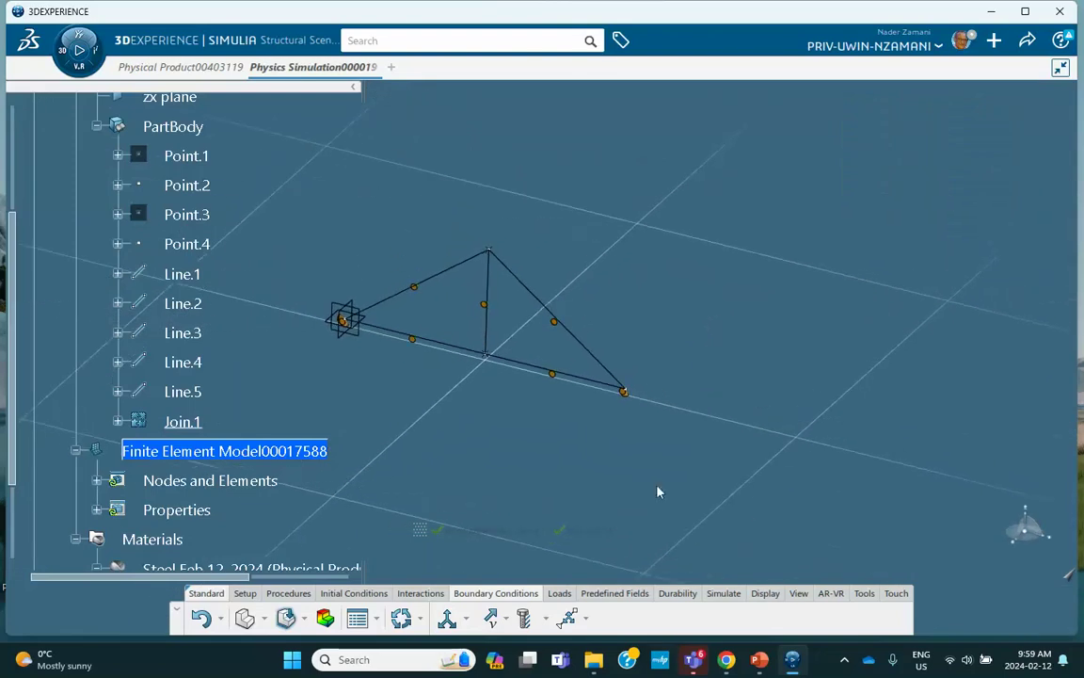
Hide Point.4 and apply a 20000 N Force Z at the apex vertex
left_click(559, 592)
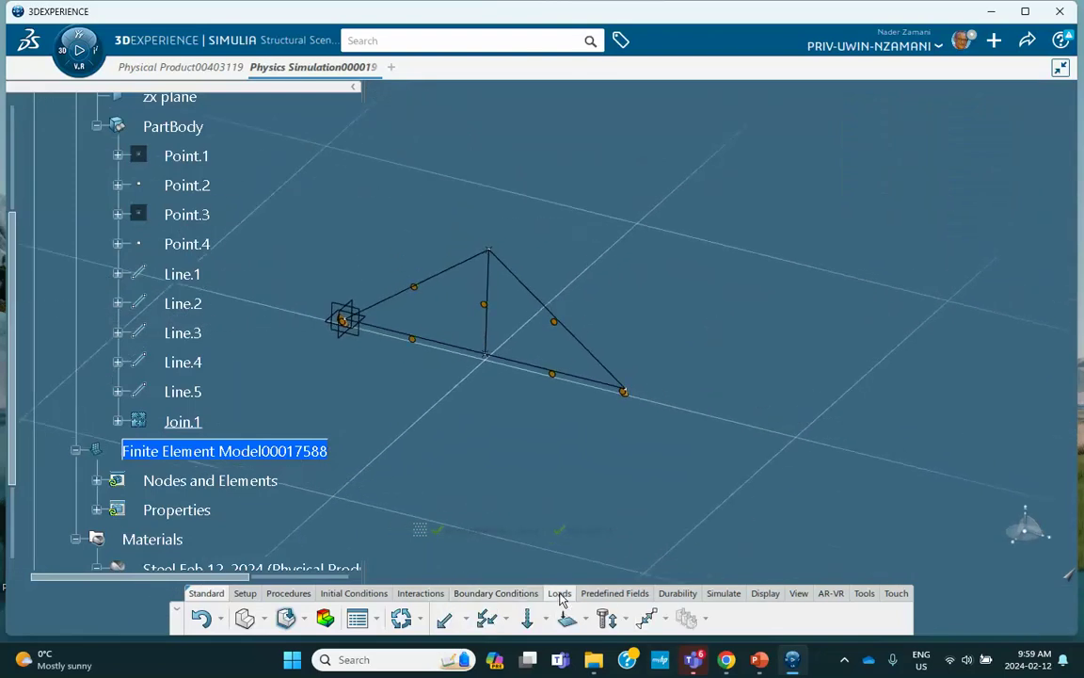
left_click(445, 618)
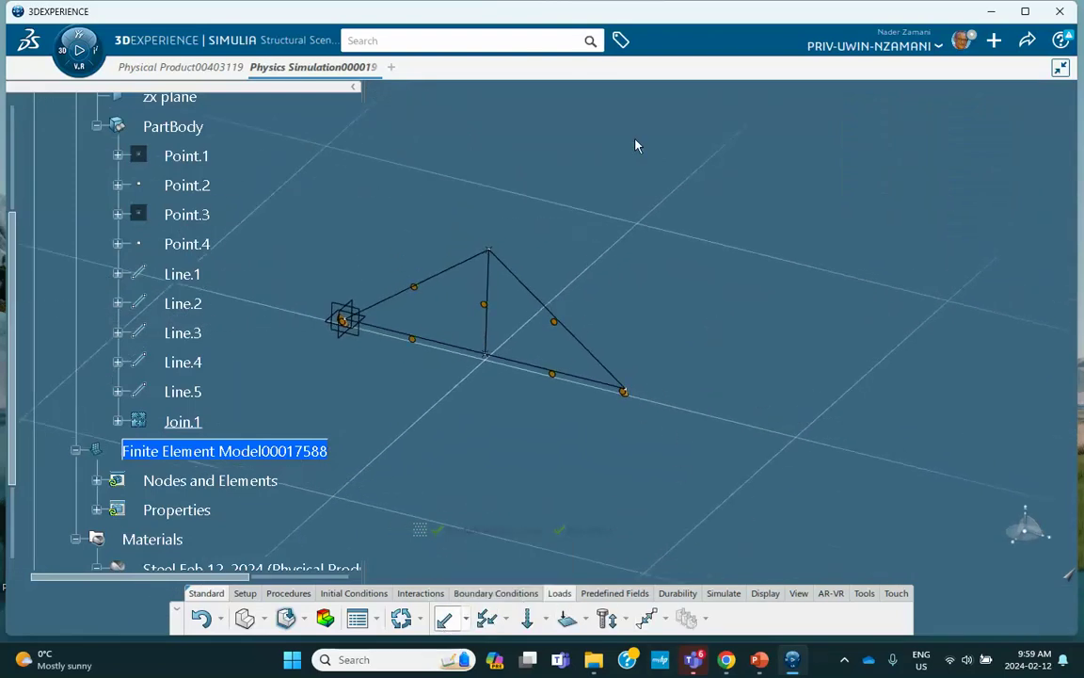
right_click(493, 252)
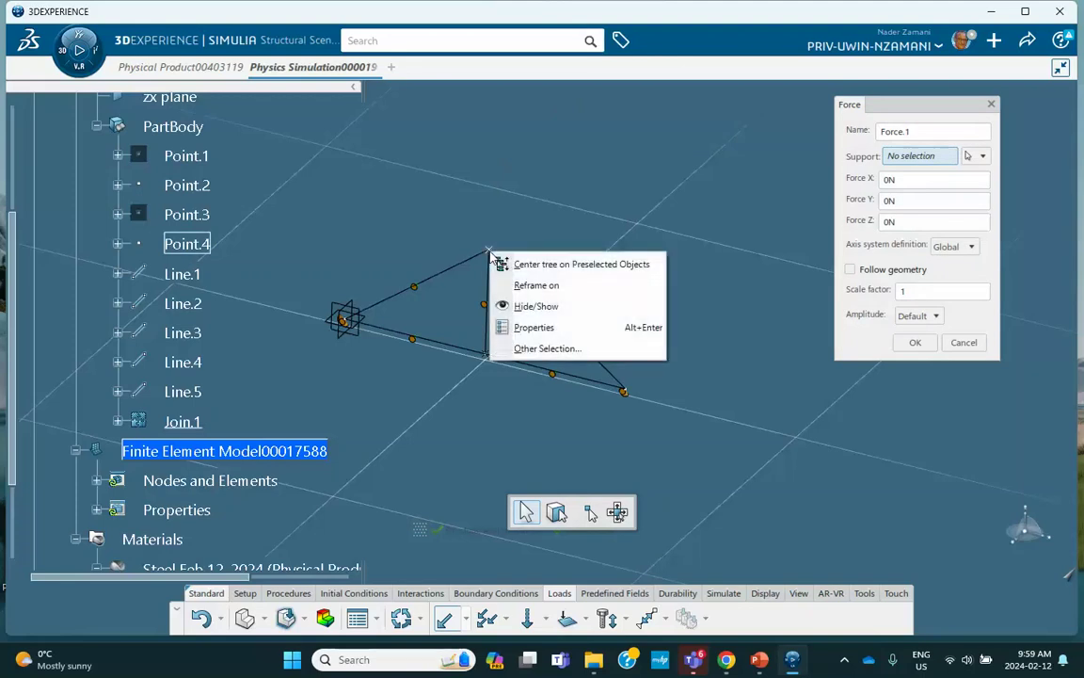
left_click(533, 305)
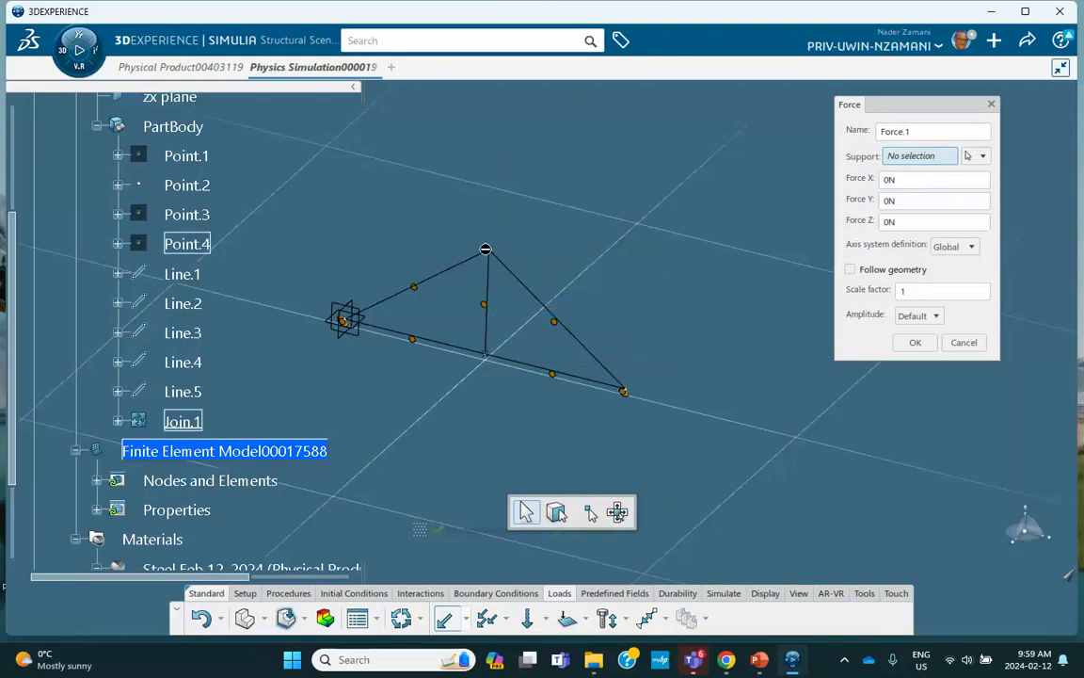
left_click(491, 255)
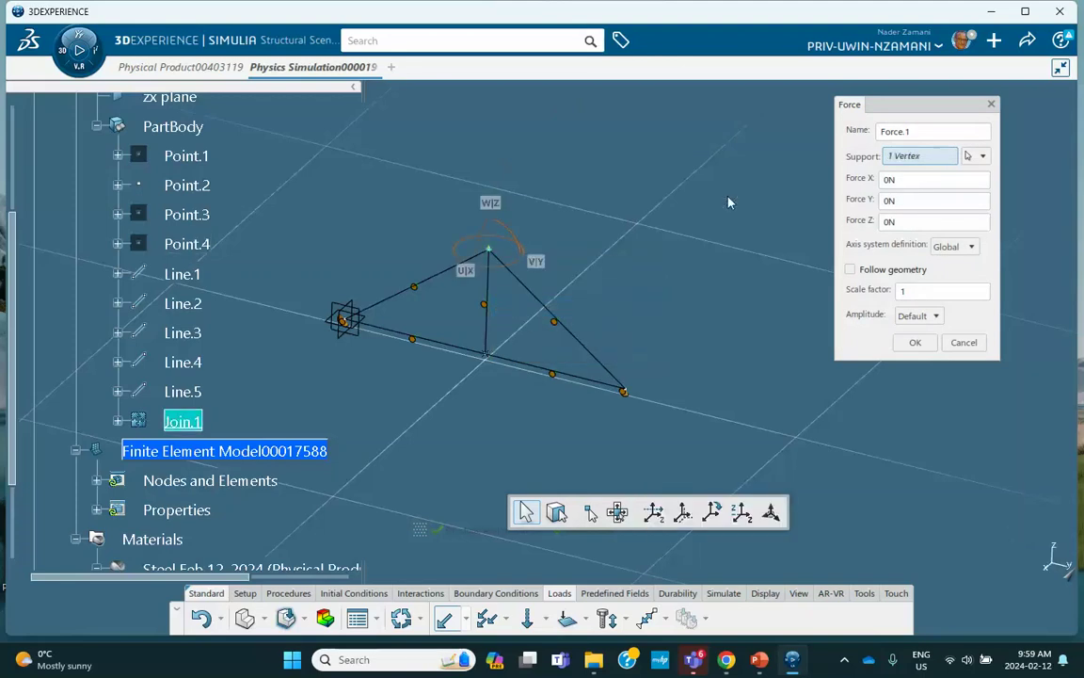
left_click(907, 223)
type("2")
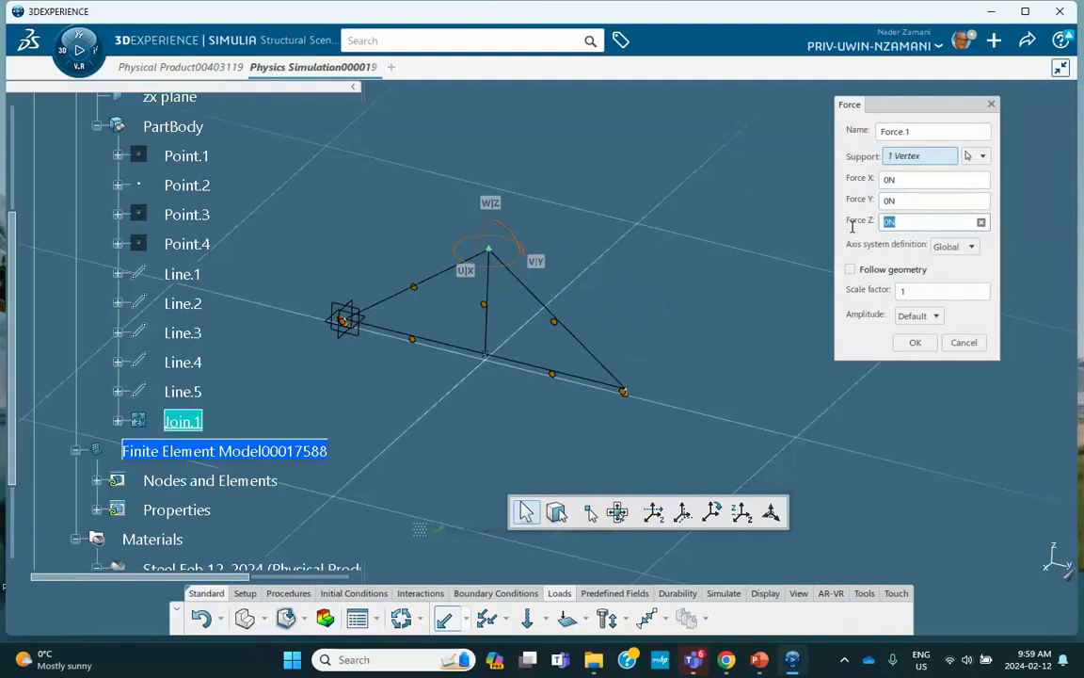
type("0000")
left_click(914, 342)
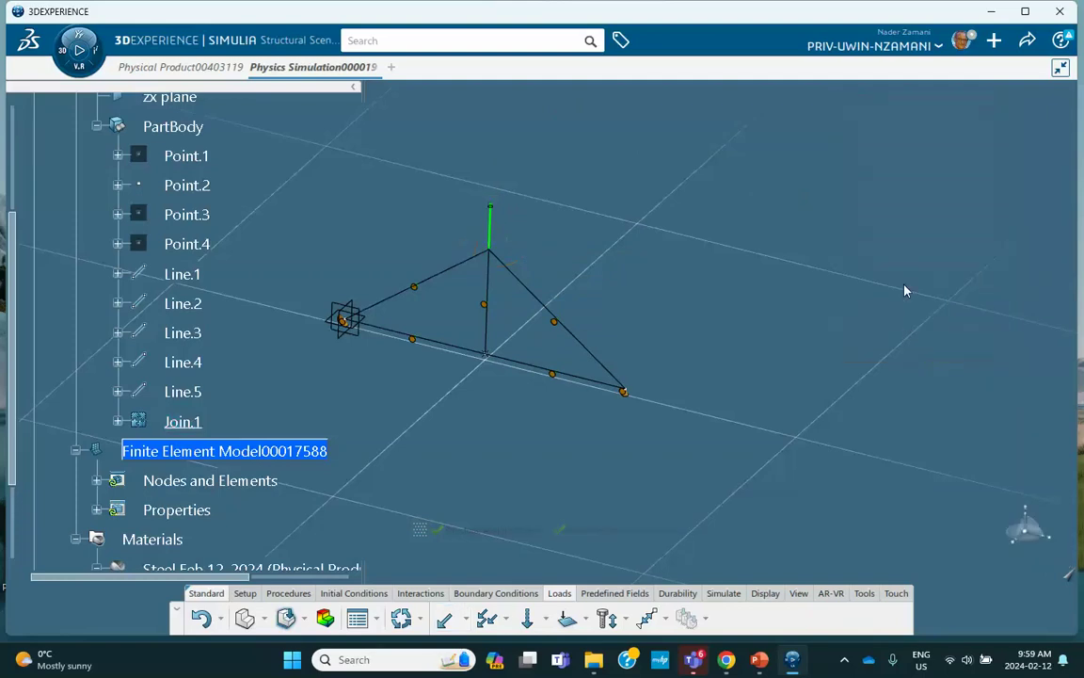
Add Force.2 of 15000 N in Y at the apex vertex
left_click(444, 618)
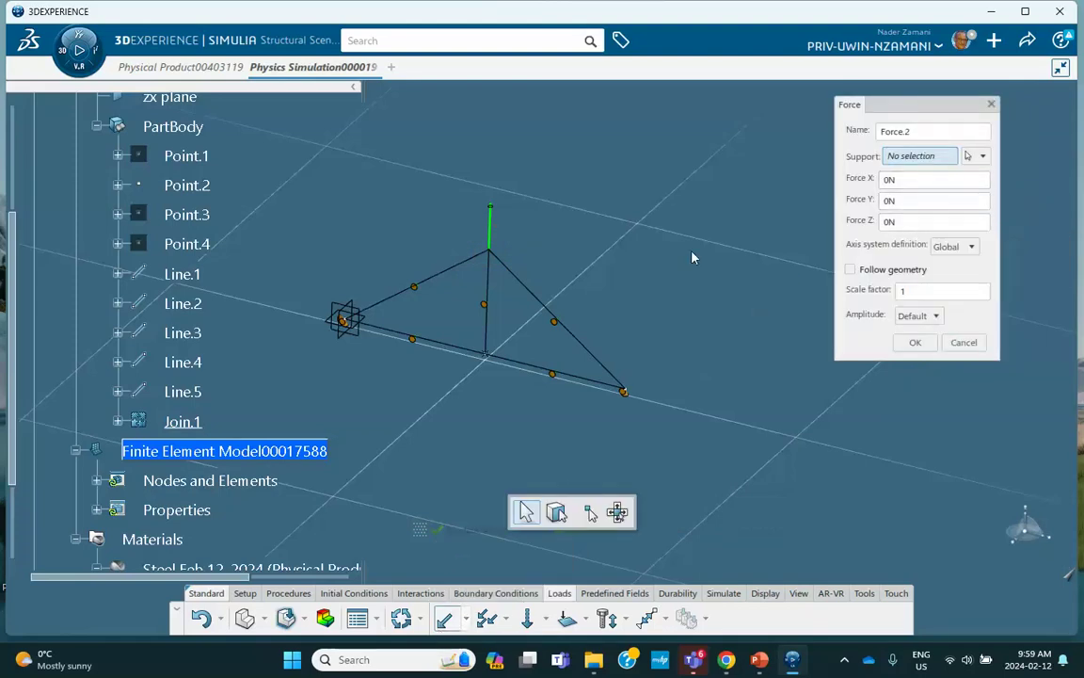
left_click(496, 253)
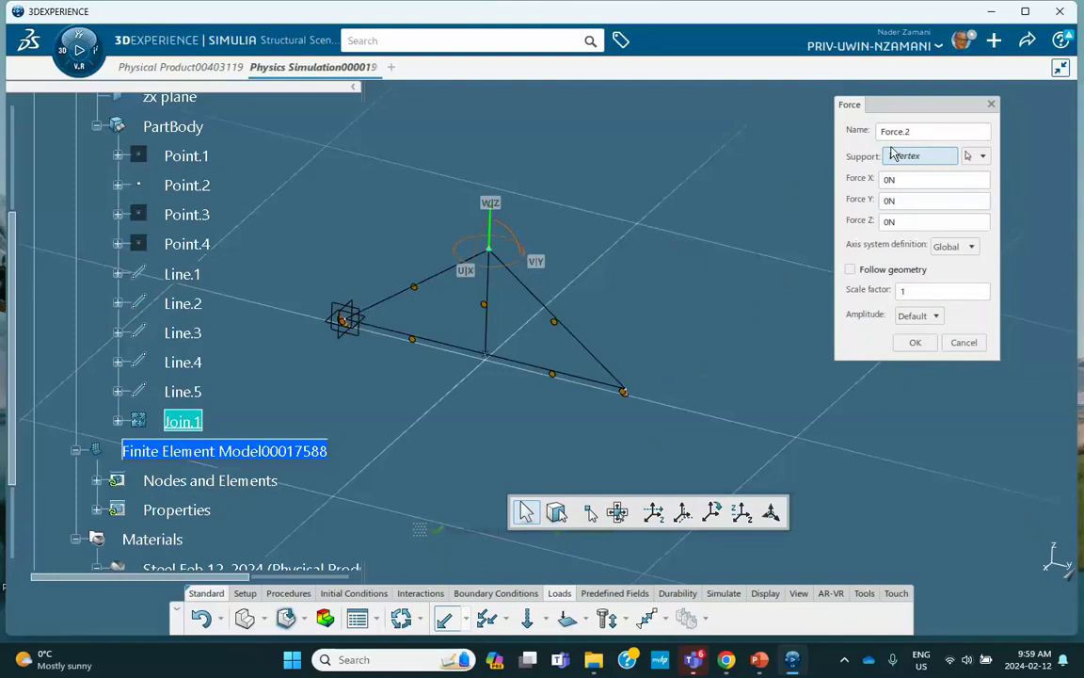
left_click(896, 199)
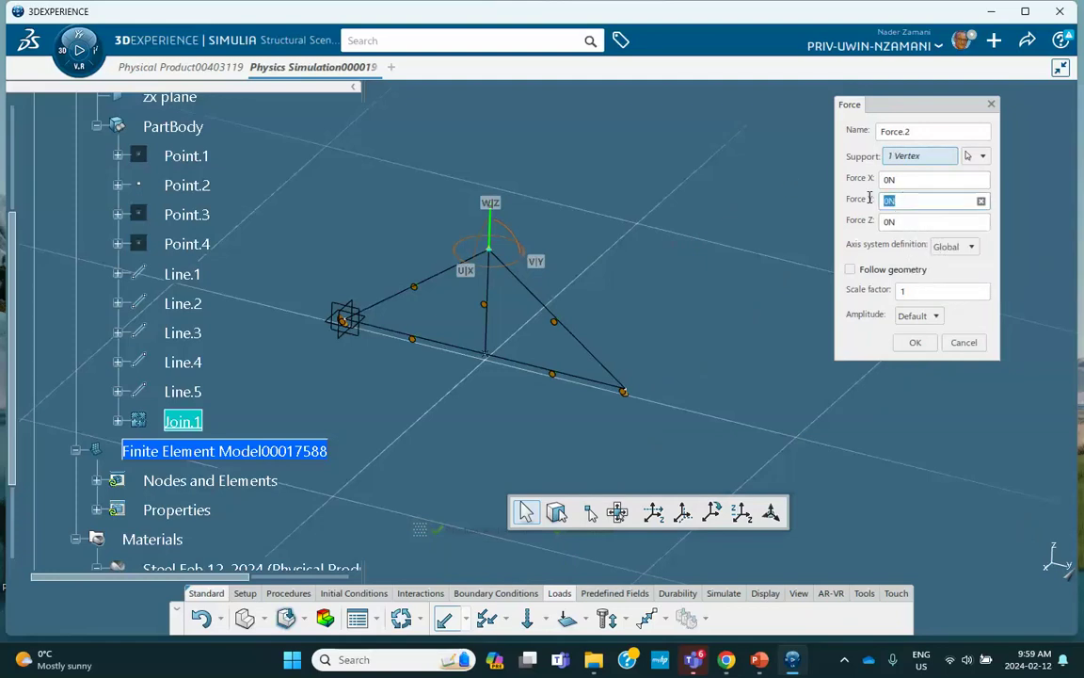
type("15000")
left_click(909, 345)
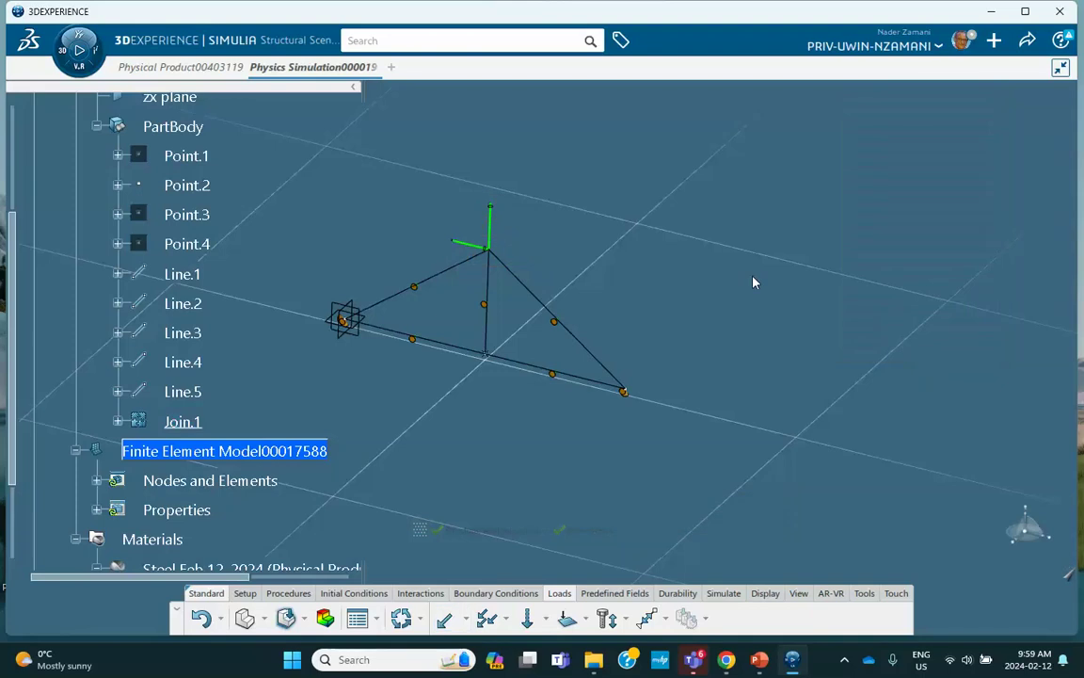
Run Model and Scenario Checks, then Simulation Checks, on the loaded truss
middle_click_drag(753, 283, 724, 267)
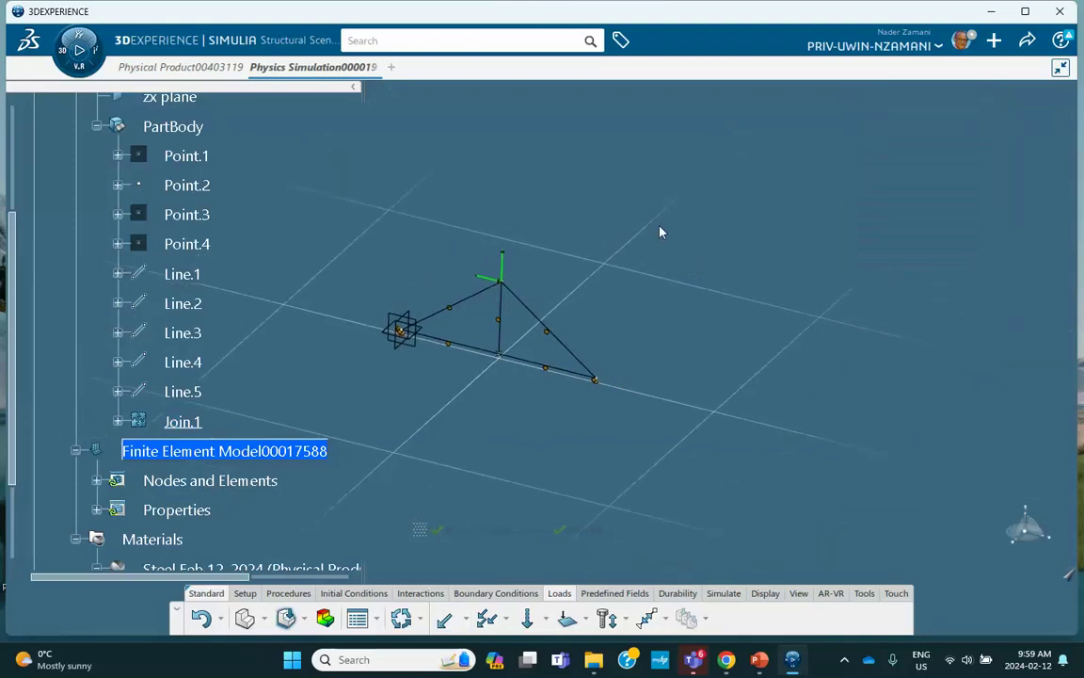
middle_click_drag(657, 232, 606, 235)
middle_click_drag(527, 201, 552, 176)
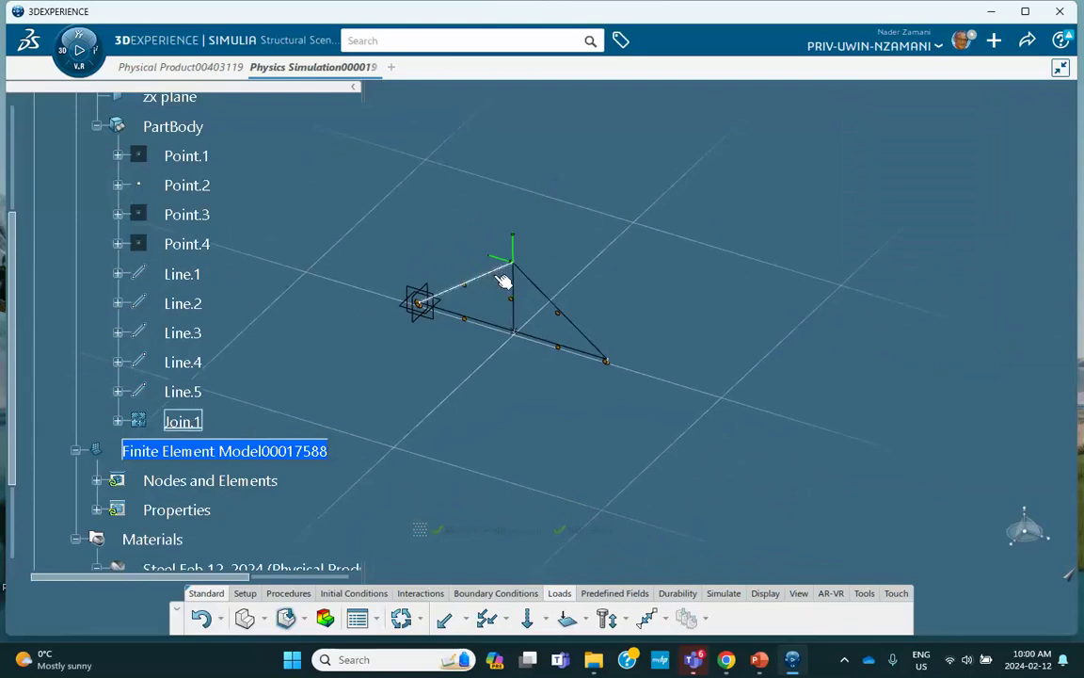
left_click(723, 593)
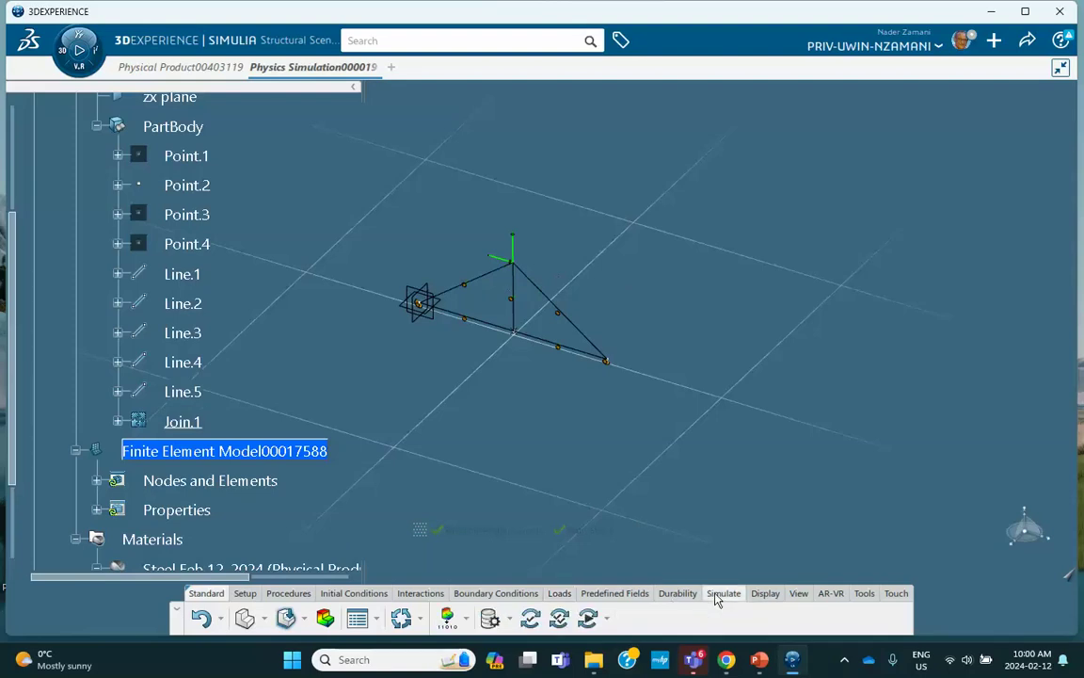
left_click(531, 617)
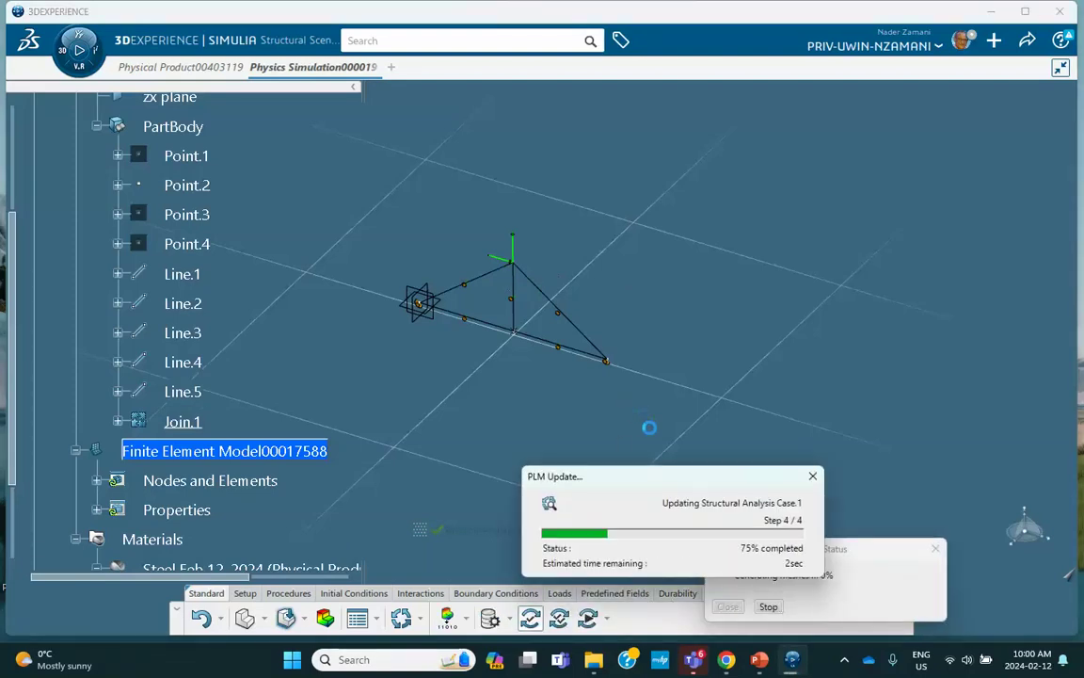
left_click(728, 606)
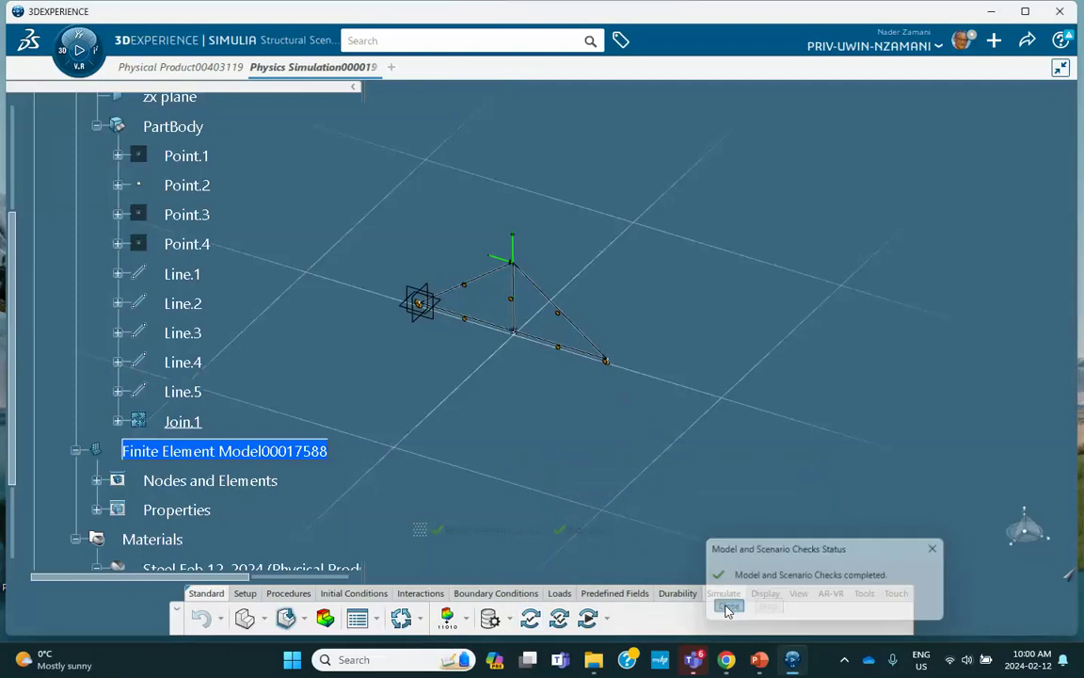
left_click(559, 617)
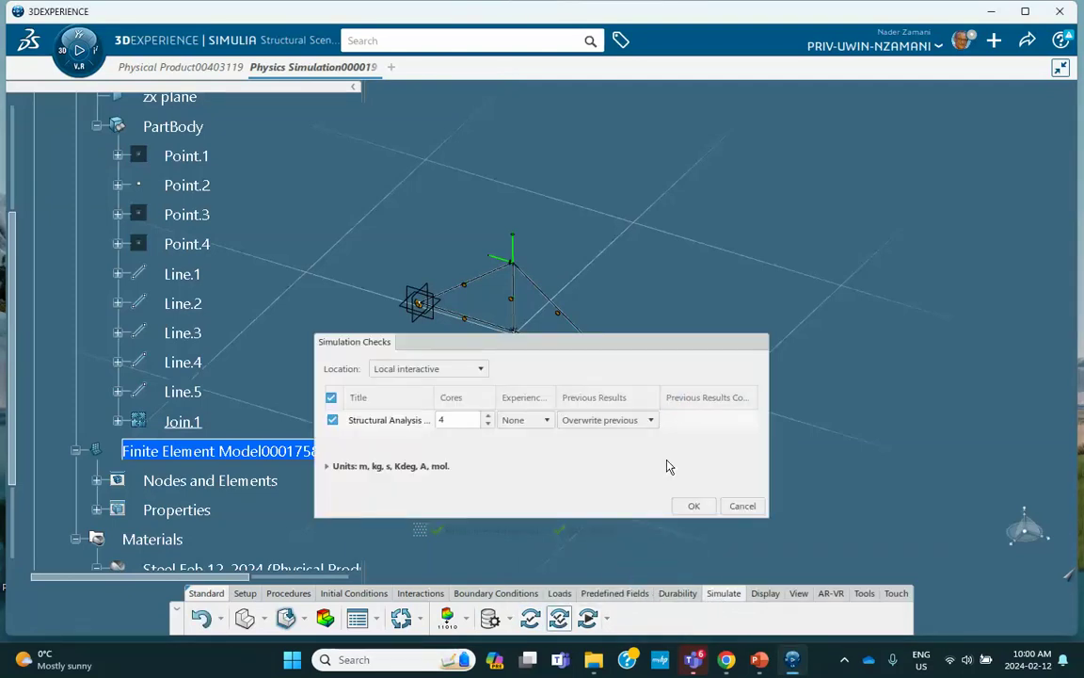
left_click(694, 507)
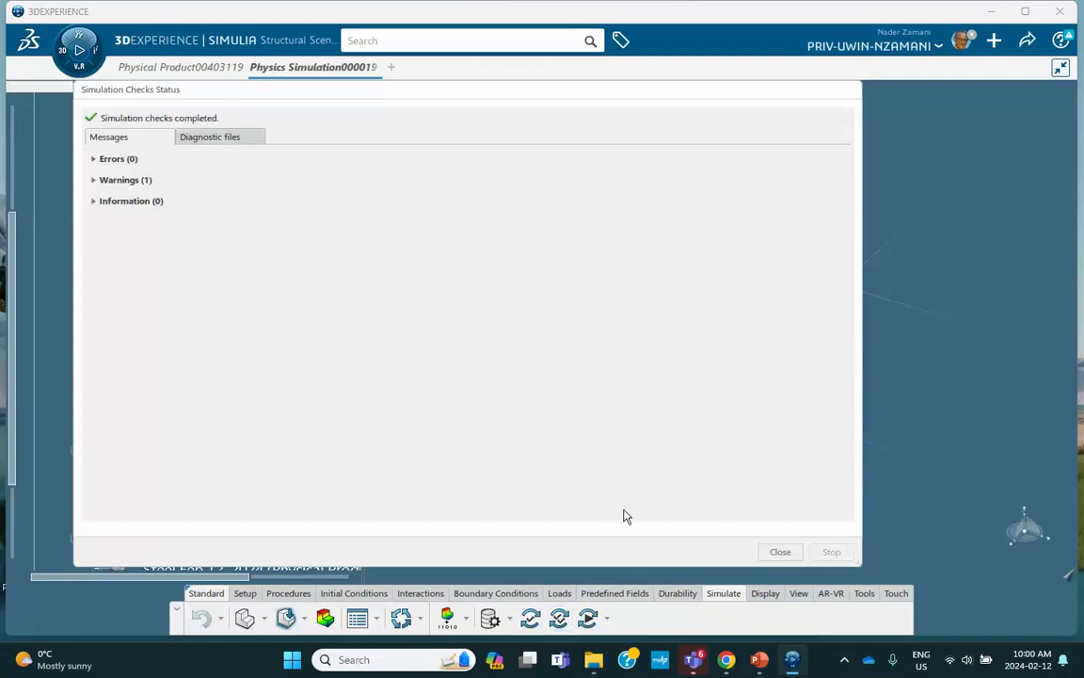
Solve Structural Analysis Case.1 and close the checks and status reports
left_click(779, 551)
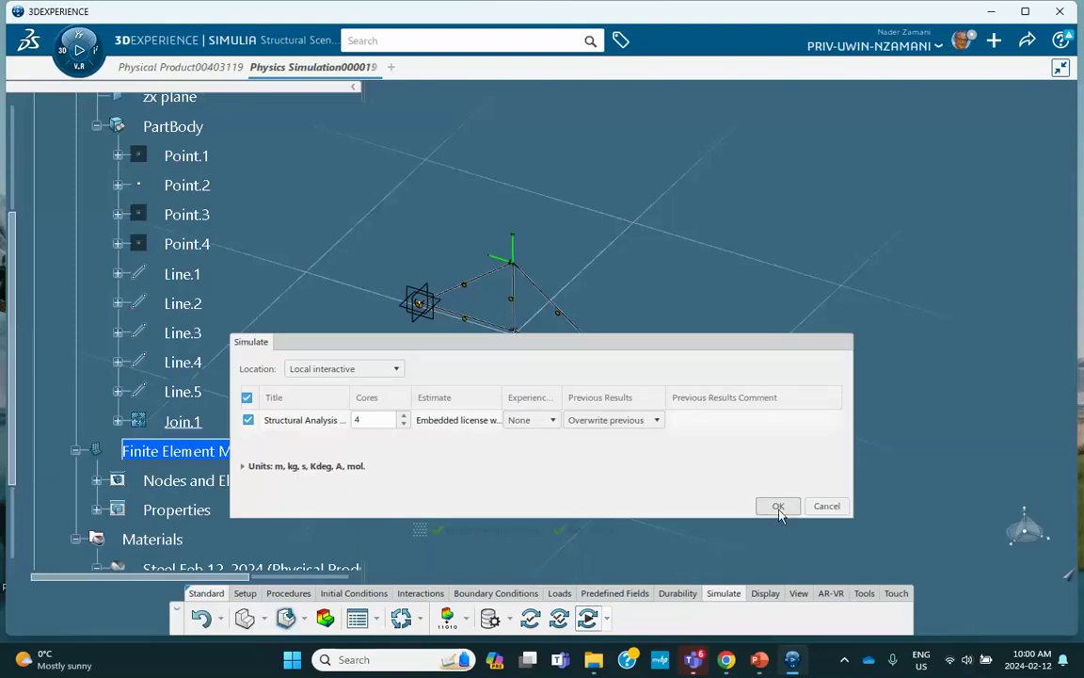
left_click(778, 508)
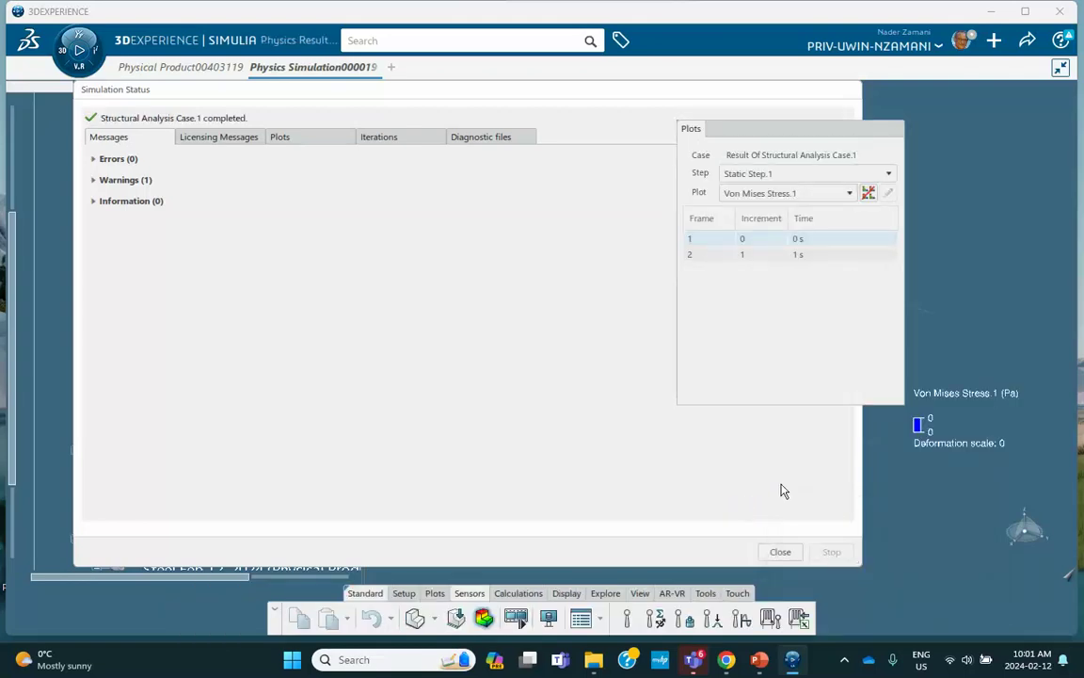
left_click(779, 551)
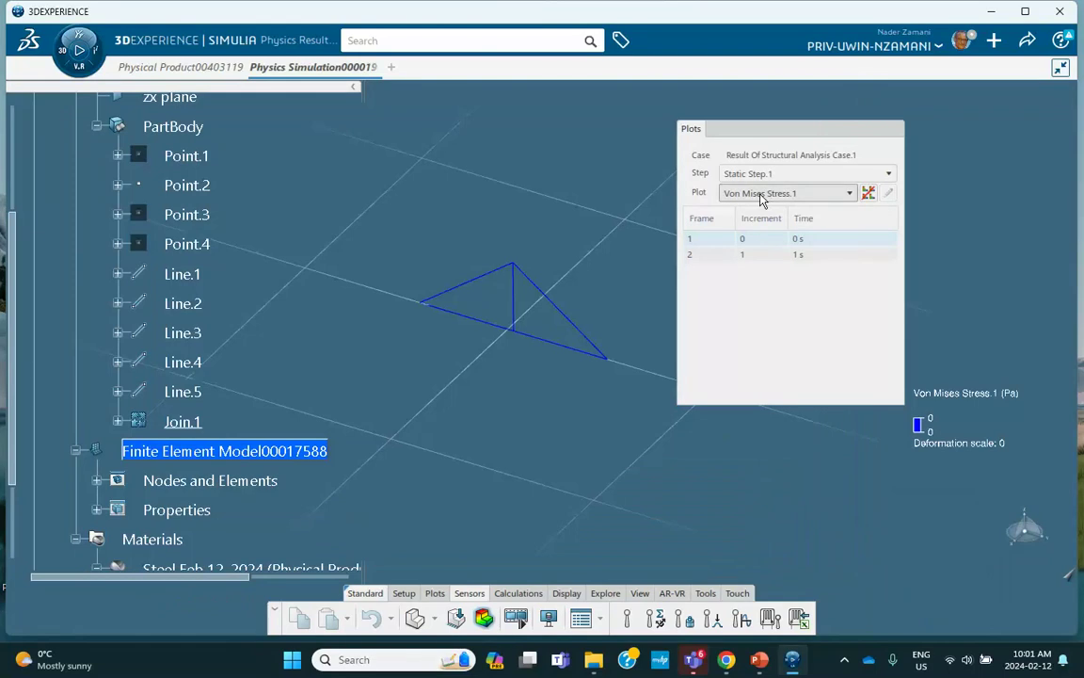
Show the Displacement.1 plot at frame 2, then return to scenario setup
middle_click_drag(615, 234, 659, 237)
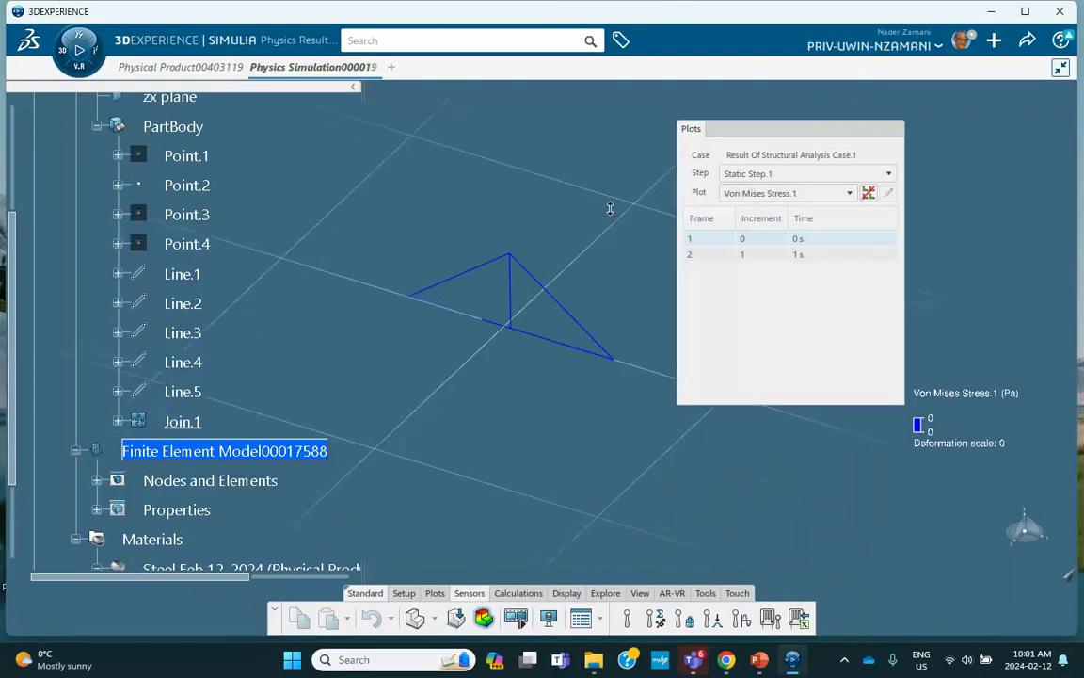
left_click(757, 254)
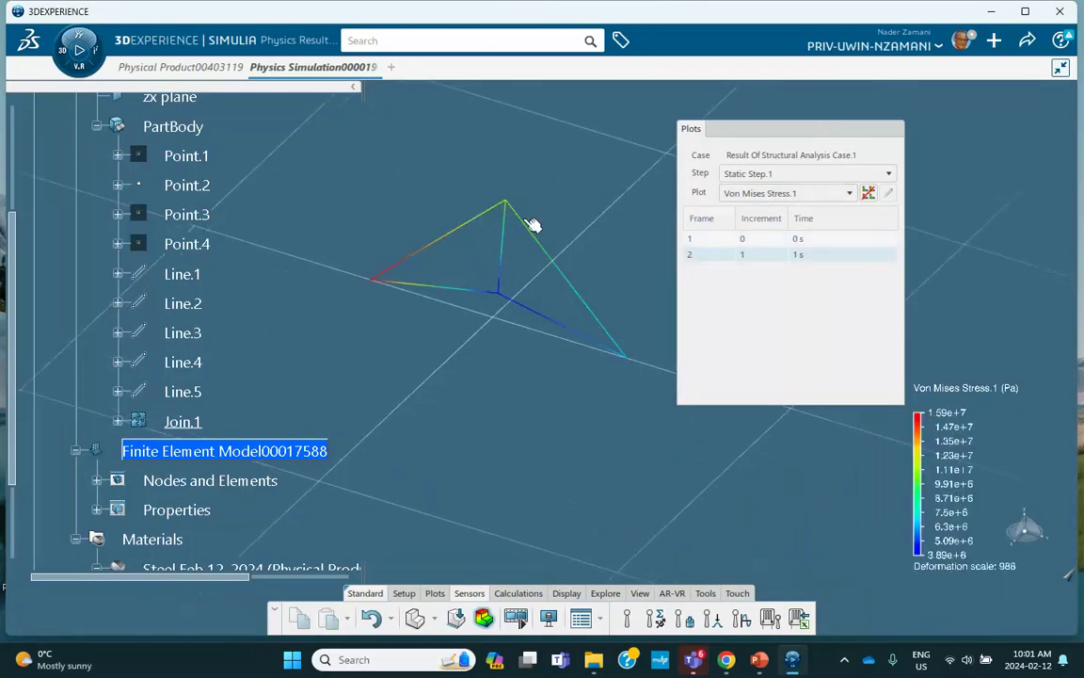
left_click(760, 194)
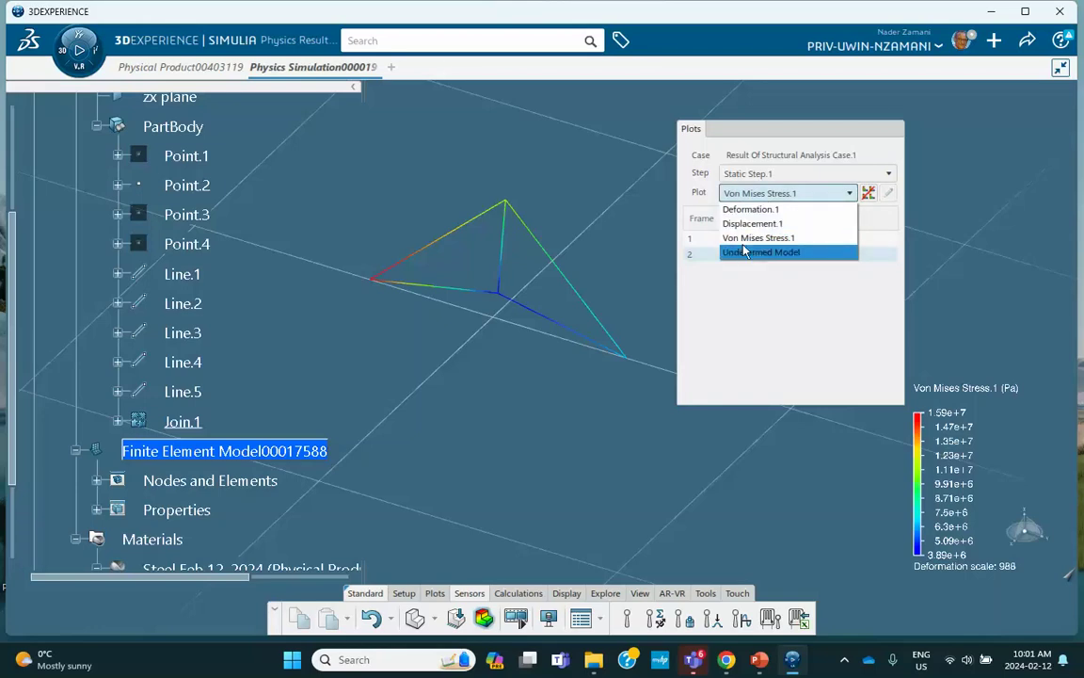
left_click(750, 224)
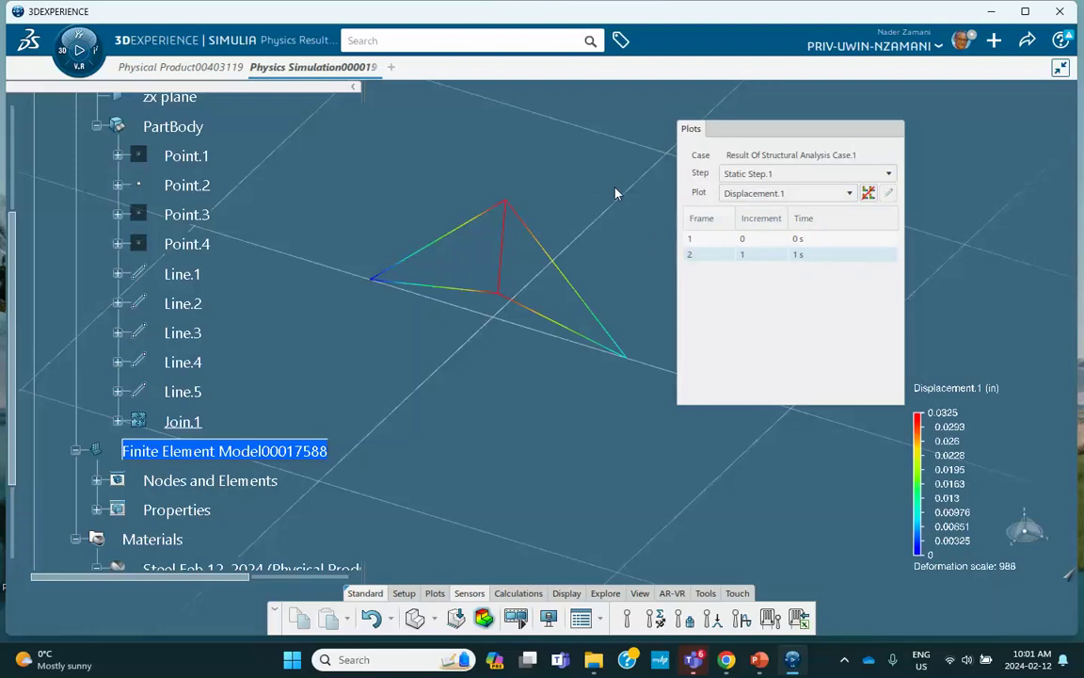
mouse_move(541, 240)
mouse_move(567, 275)
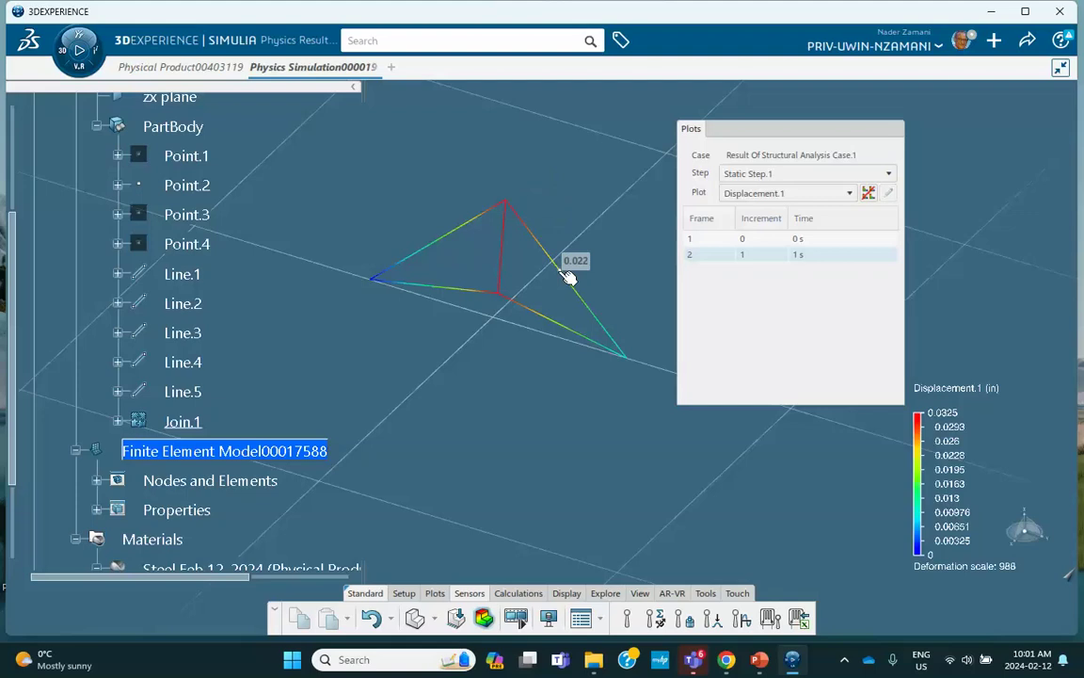
left_click(452, 619)
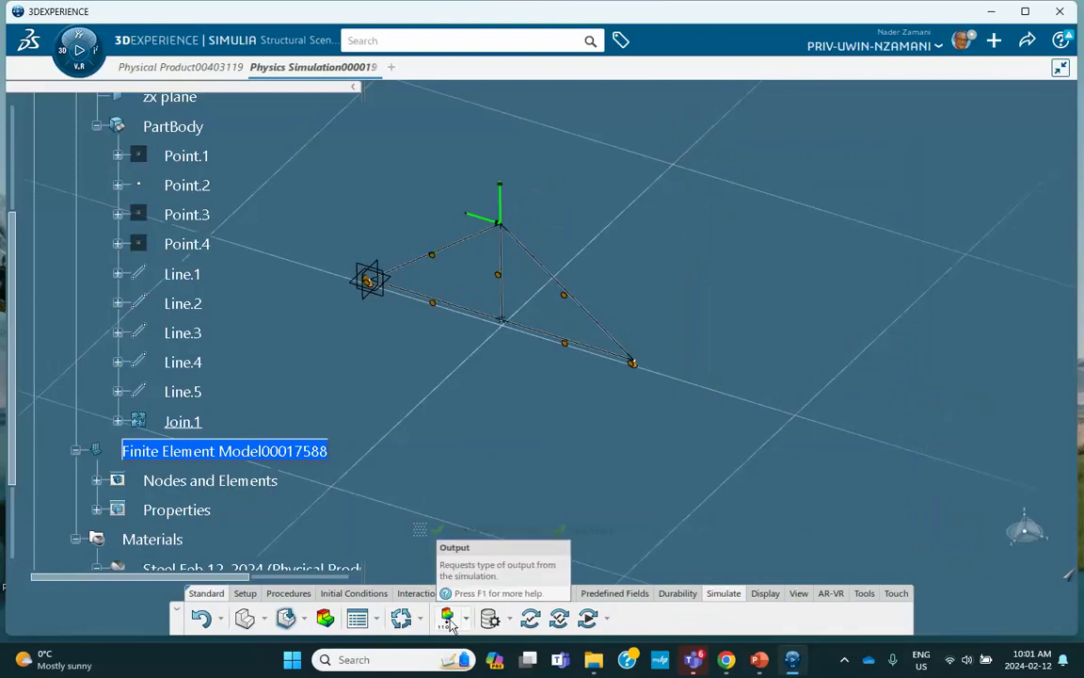
Add Output.3, a whole-model field output request for NFORC nodal forces
left_click(449, 619)
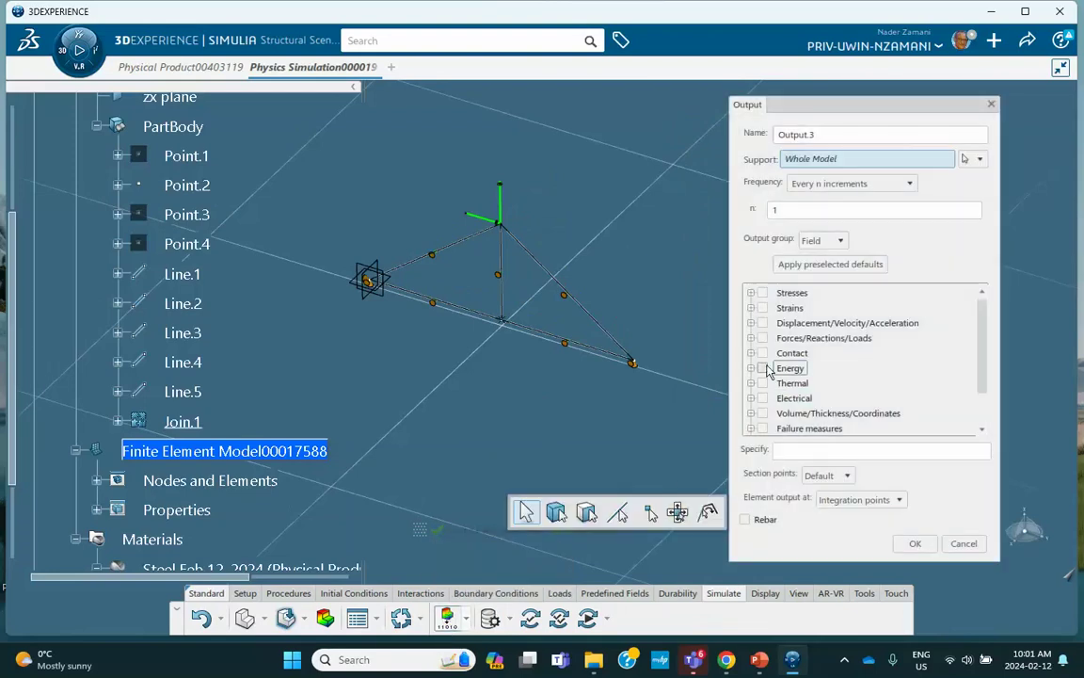
left_click(751, 339)
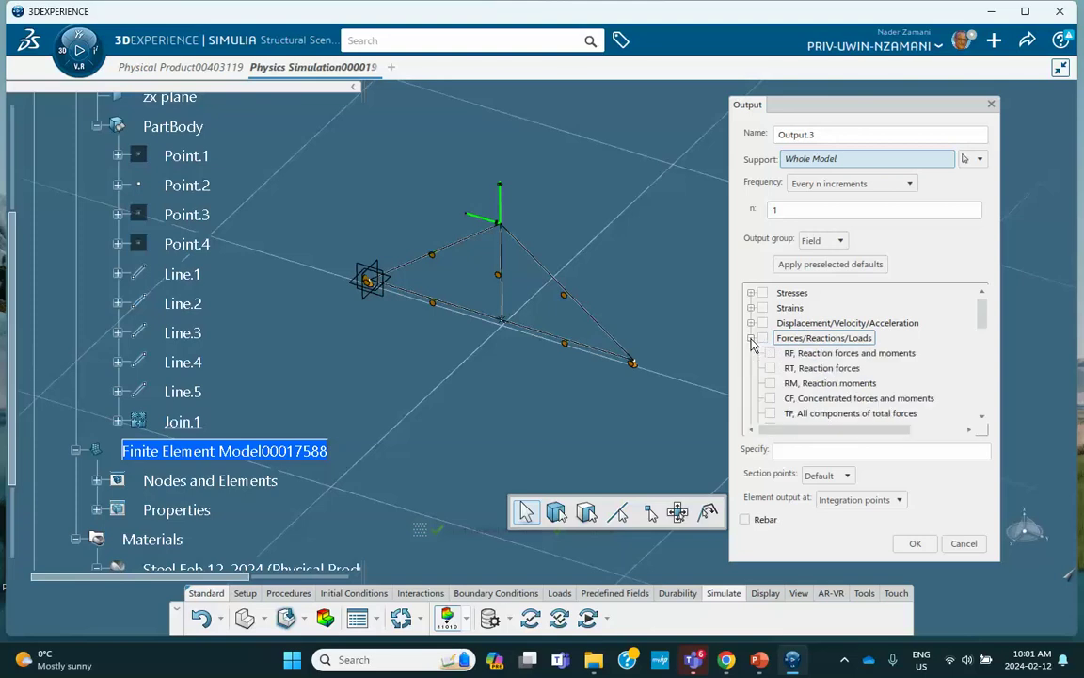
scroll(767, 382, "down", 1)
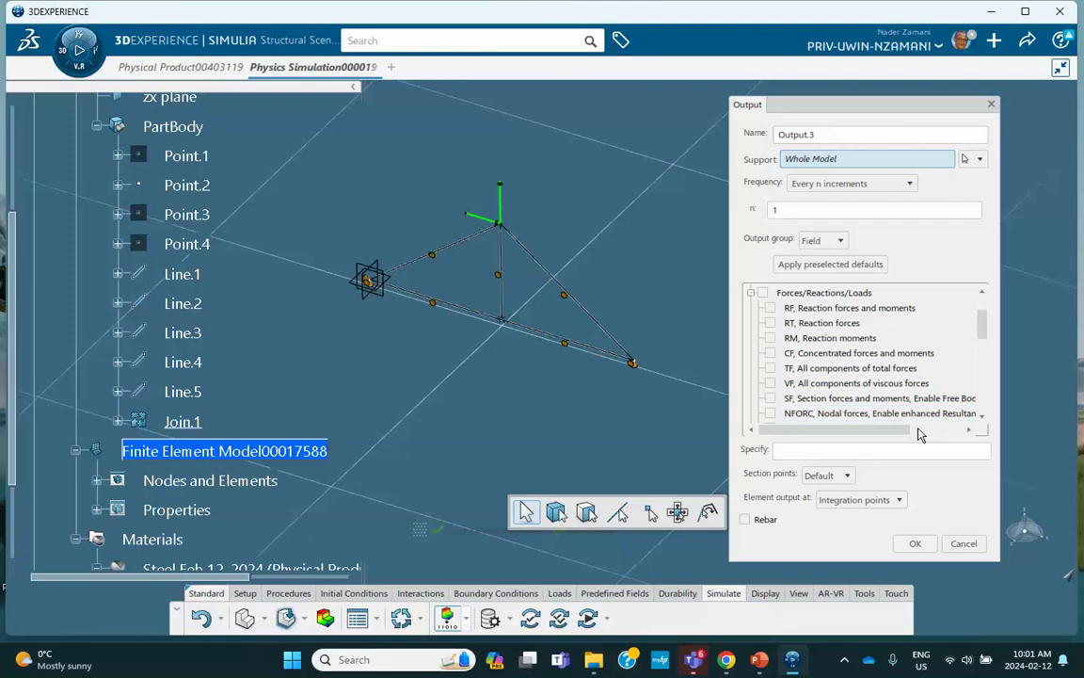
left_click_drag(903, 431, 780, 421)
left_click(770, 414)
left_click(921, 544)
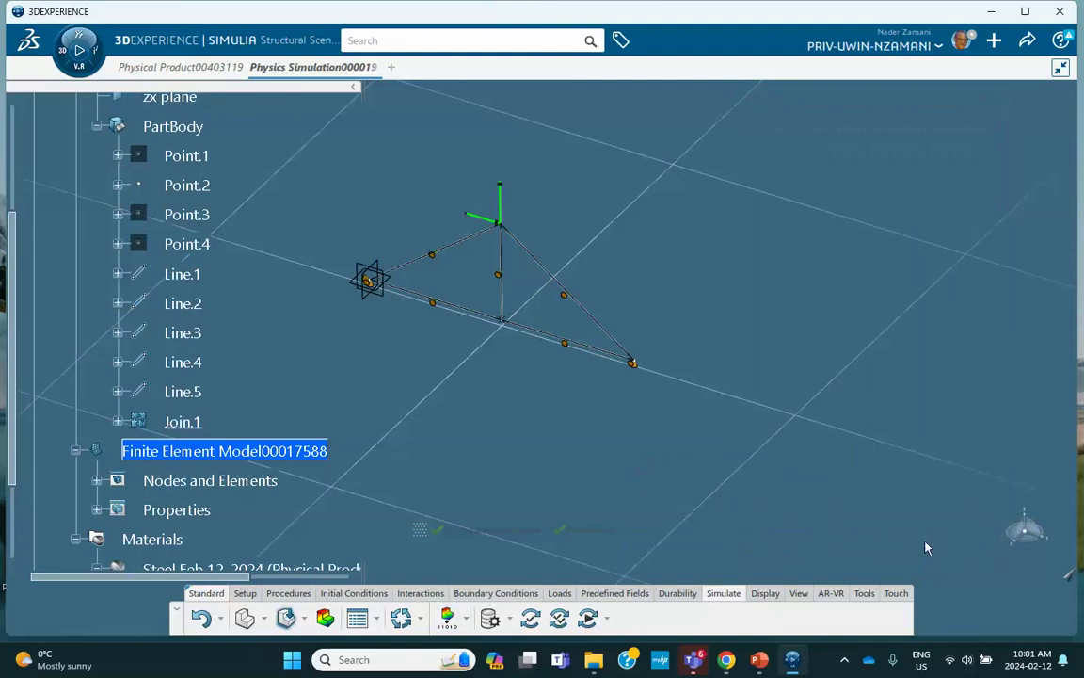
left_click(587, 617)
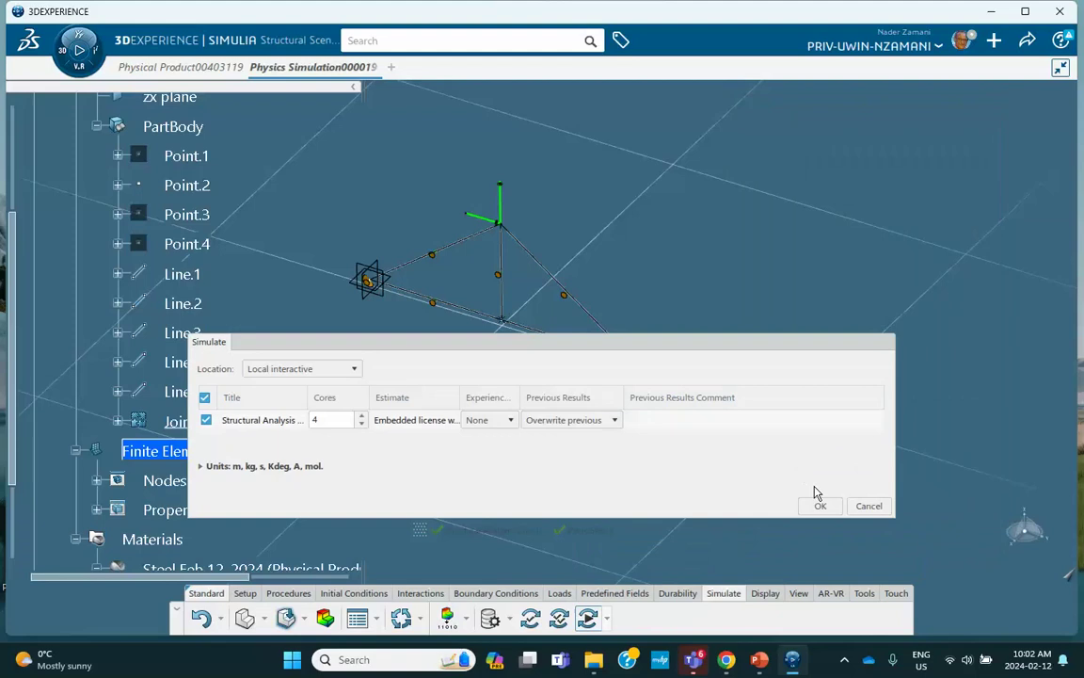
Rerun Structural Analysis Case.1 so the NFORC output is computed
left_click(817, 507)
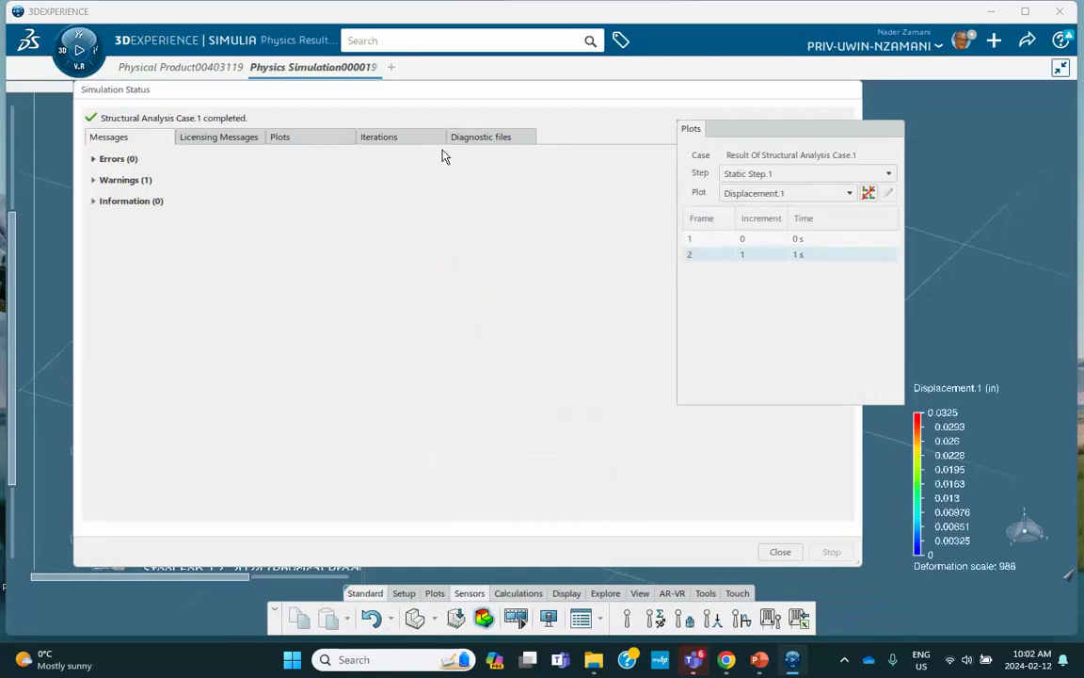
Dismiss the simulation status report and keep Displacement.1 as the shown plot
left_click(780, 551)
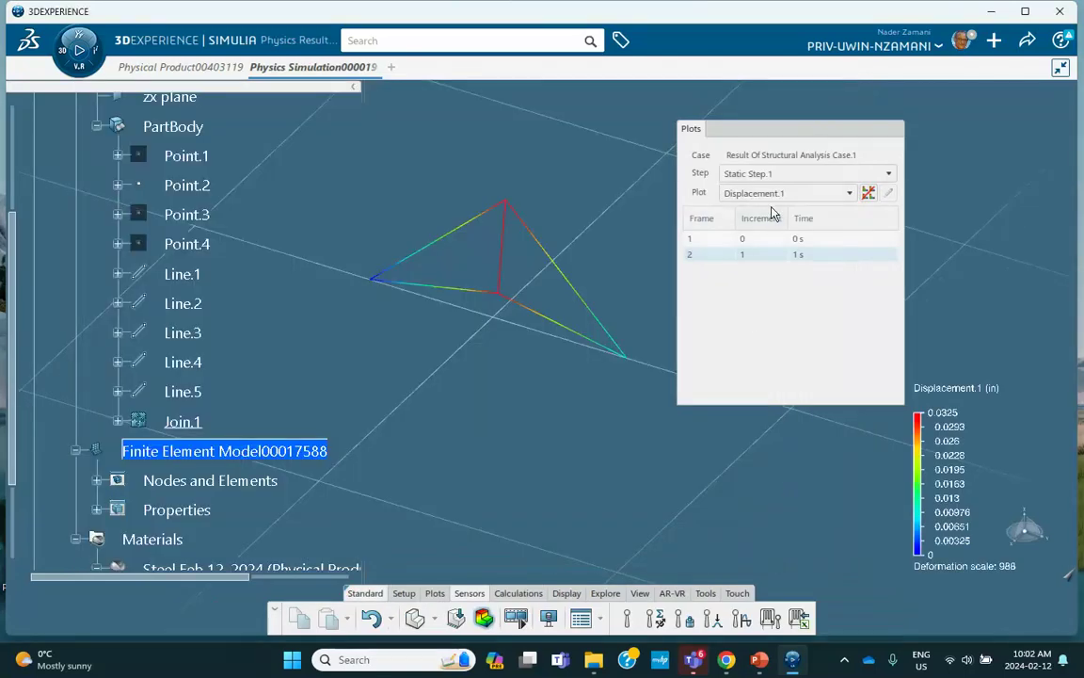
left_click(771, 193)
left_click(772, 193)
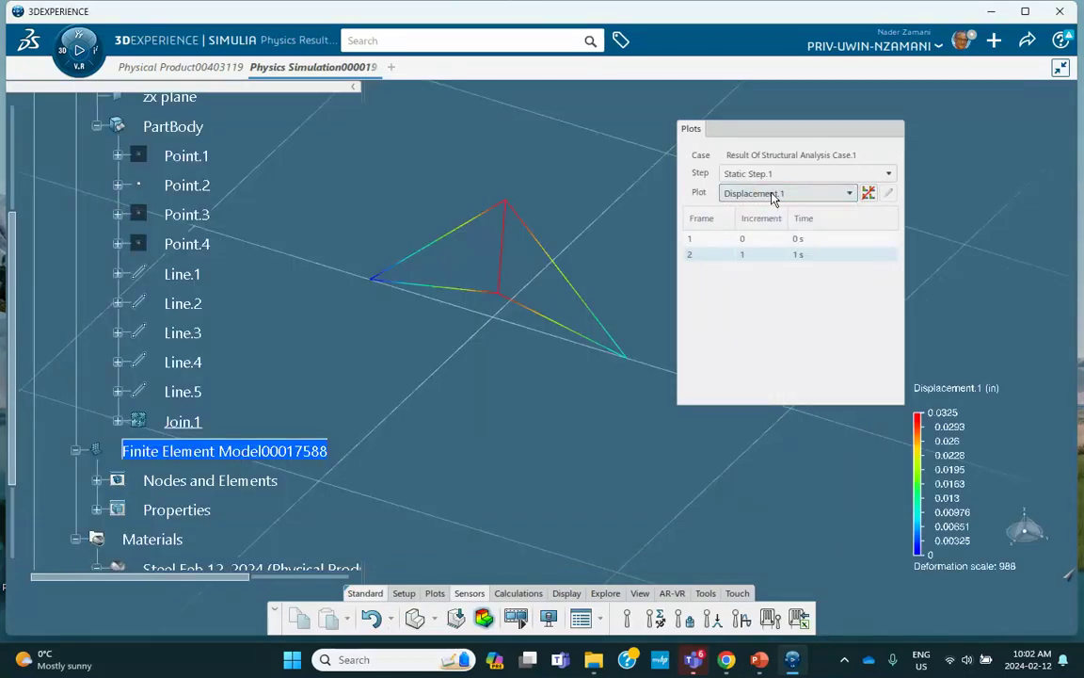
left_click(772, 194)
left_click(772, 194)
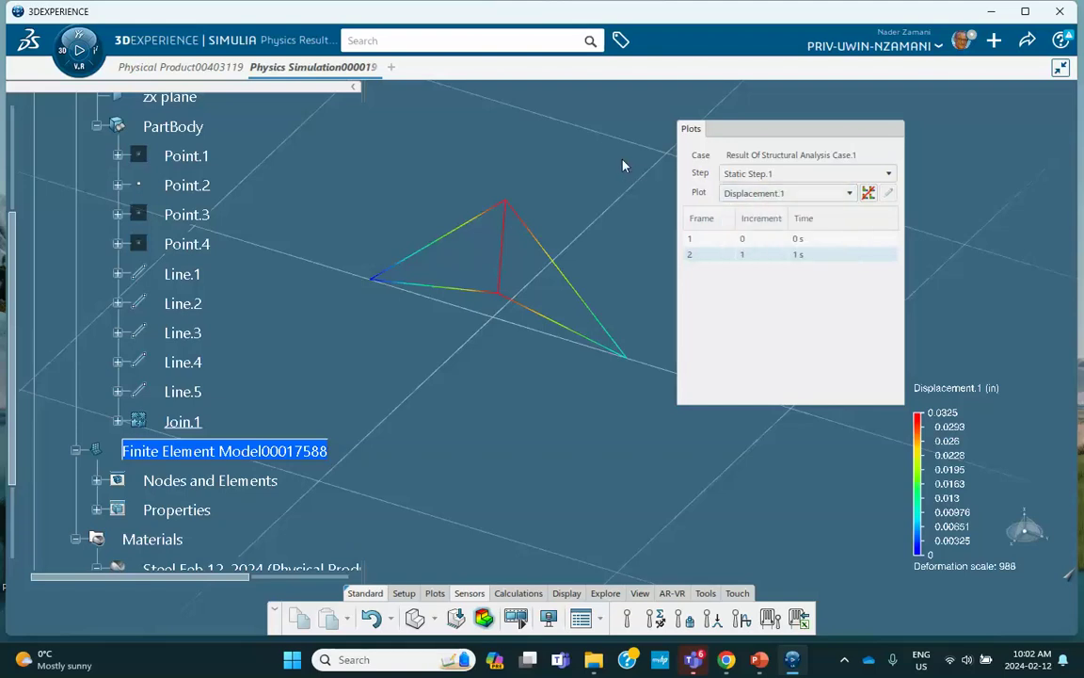
middle_click_drag(622, 166, 523, 219)
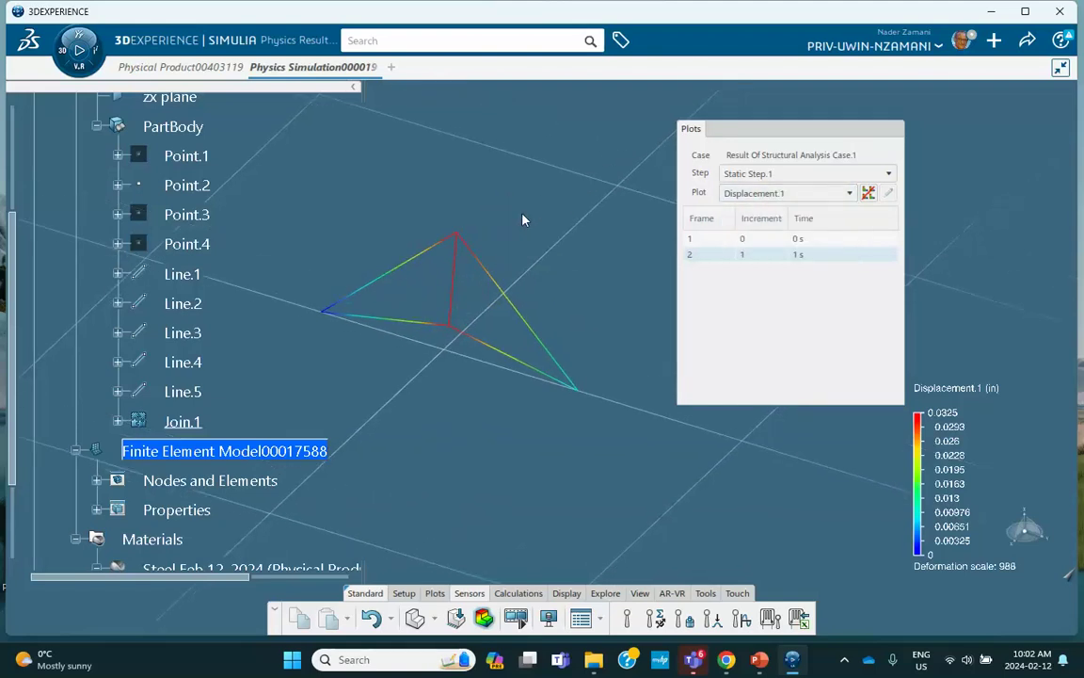
Change the contour to NFORC element nodal force, Magnitude, and apply it
double_click(482, 256)
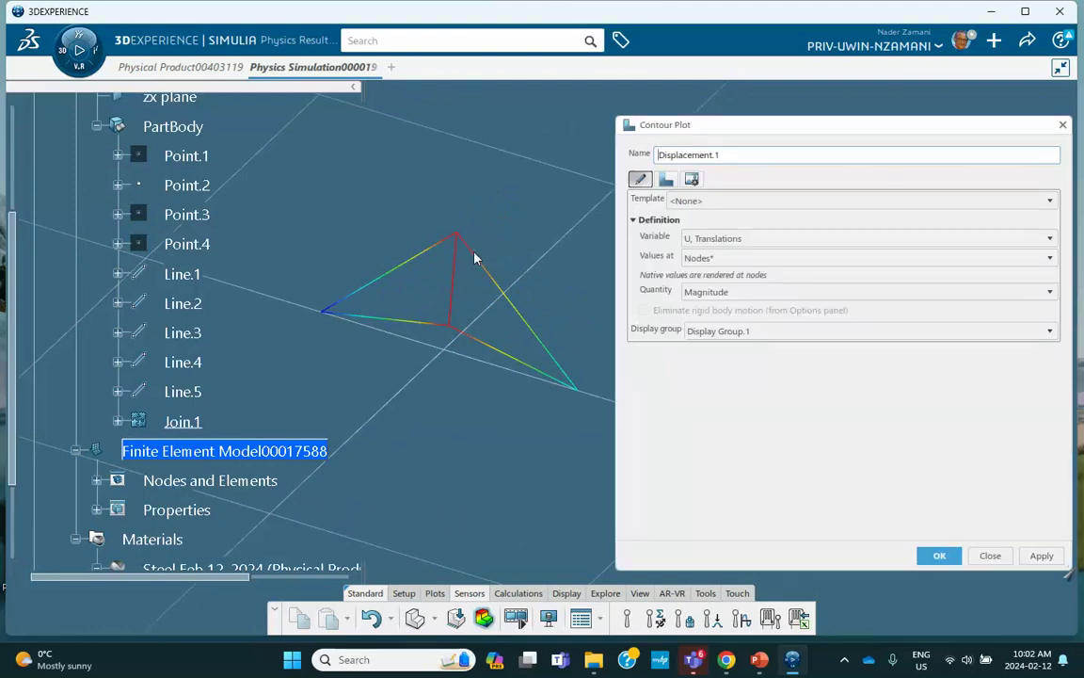
left_click(719, 239)
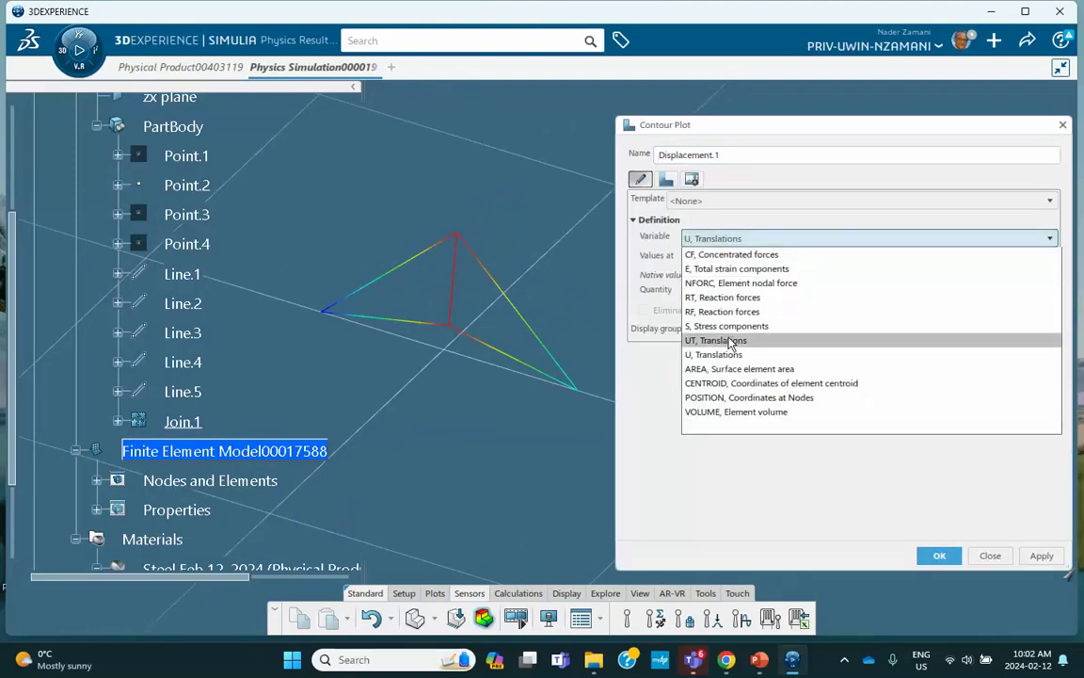
left_click(720, 284)
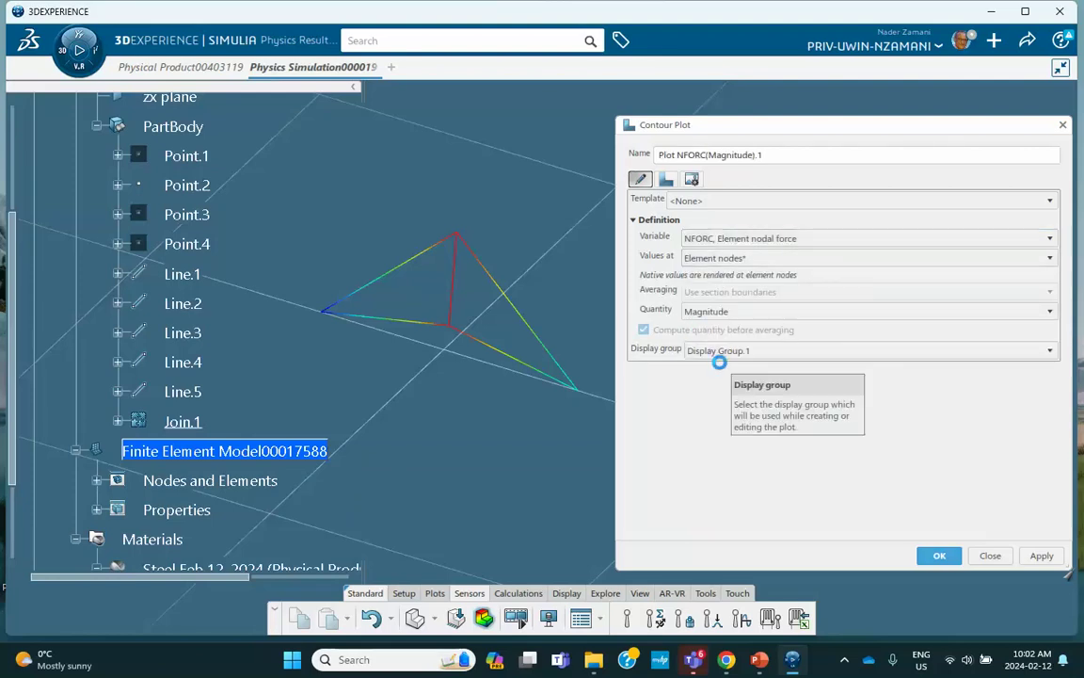
left_click(707, 314)
left_click(707, 314)
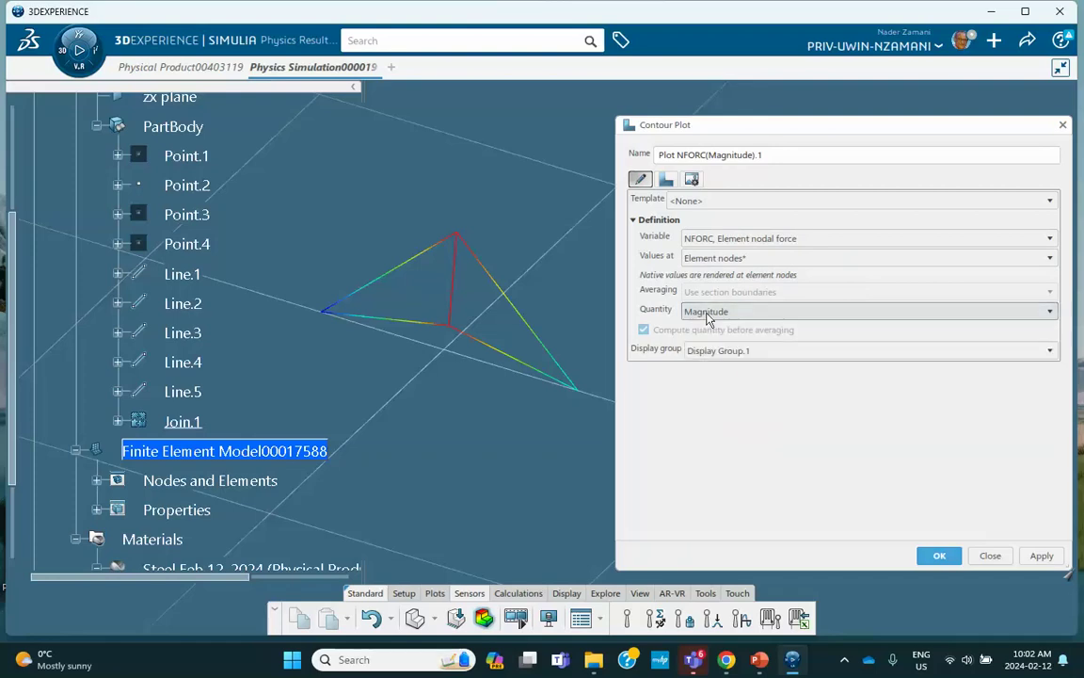
left_click(707, 314)
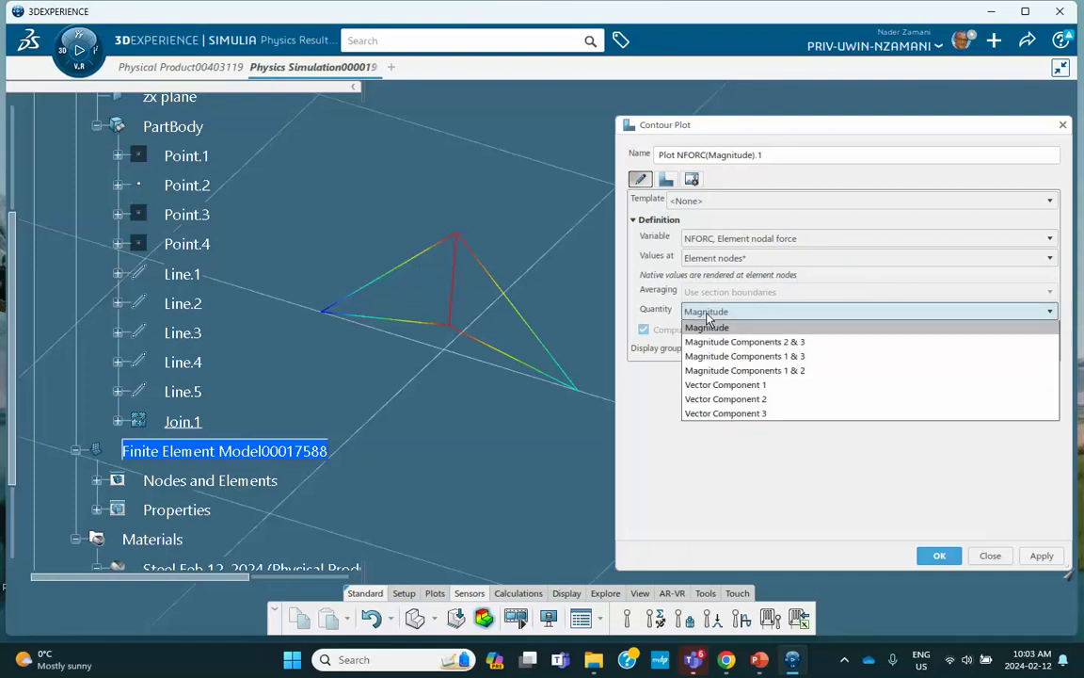
left_click(707, 316)
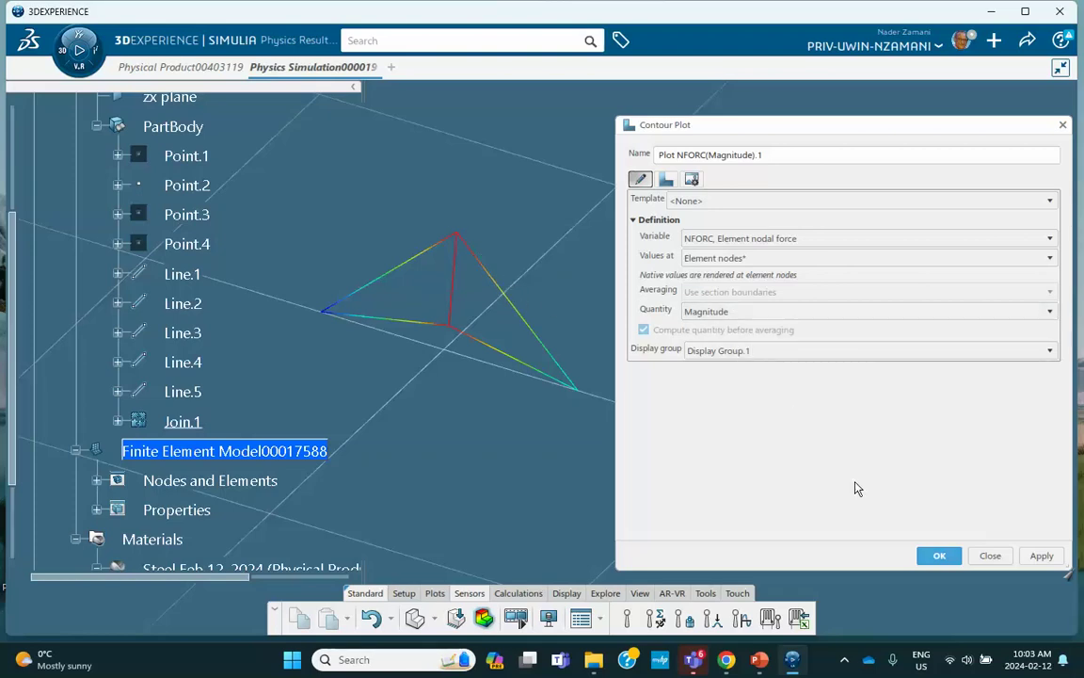
left_click(1041, 556)
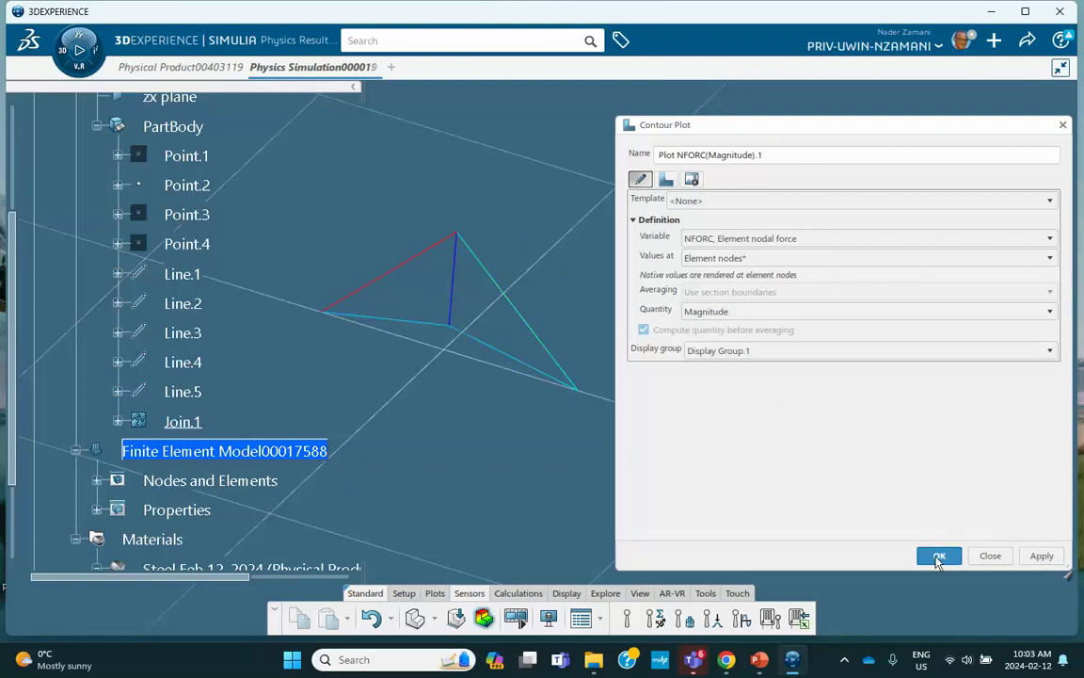
left_click(938, 556)
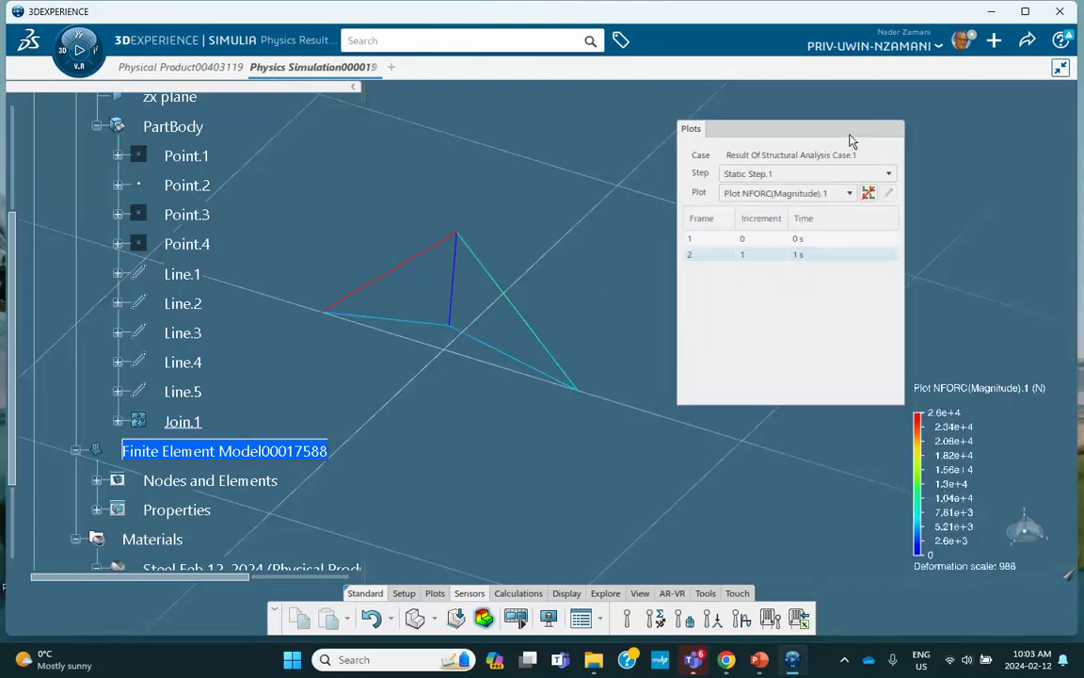
Collapse the plot details and bring up the PowerPoint slide of hand-calculated member forces
left_click(782, 138)
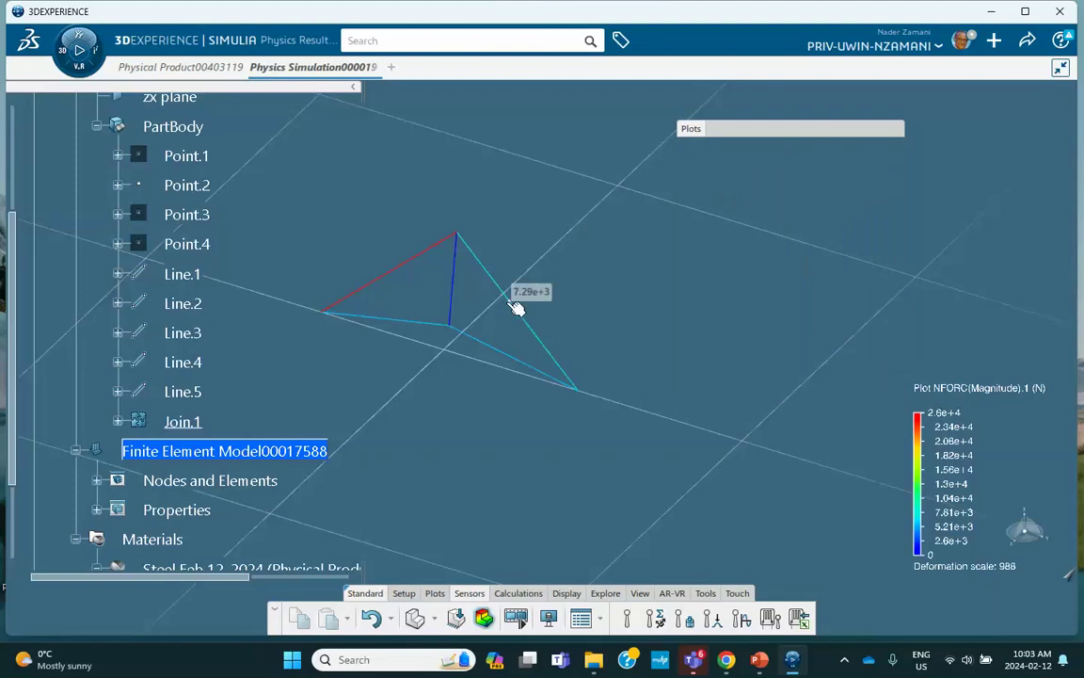
left_click(758, 660)
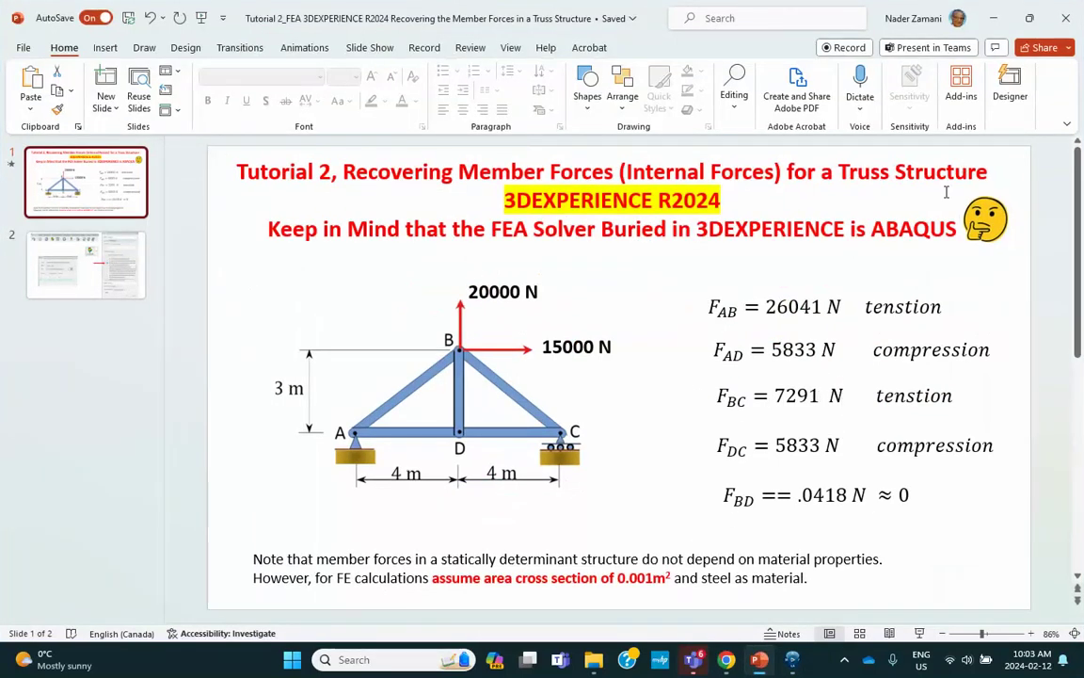
mouse_move(791, 663)
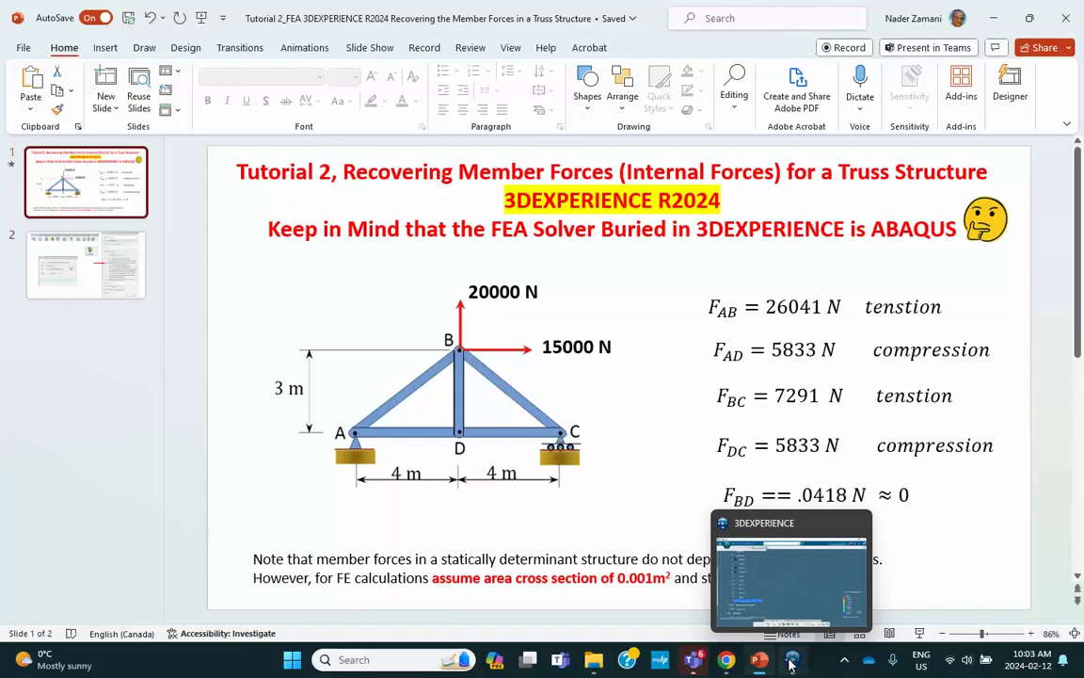
left_click(790, 662)
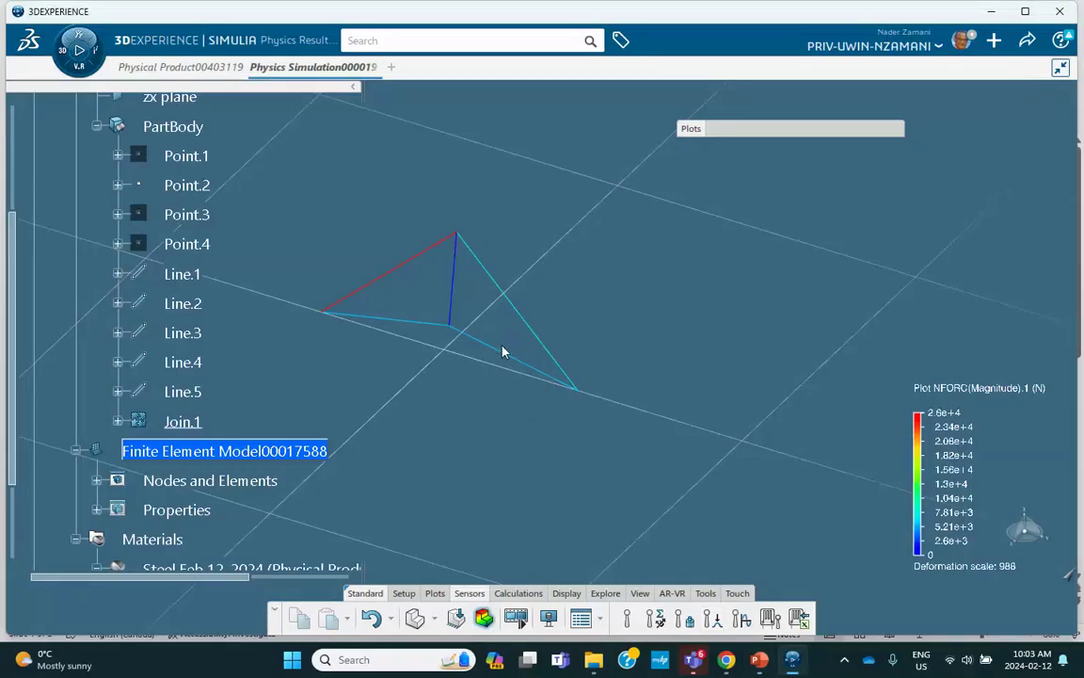
mouse_move(506, 357)
key("alt+Tab")
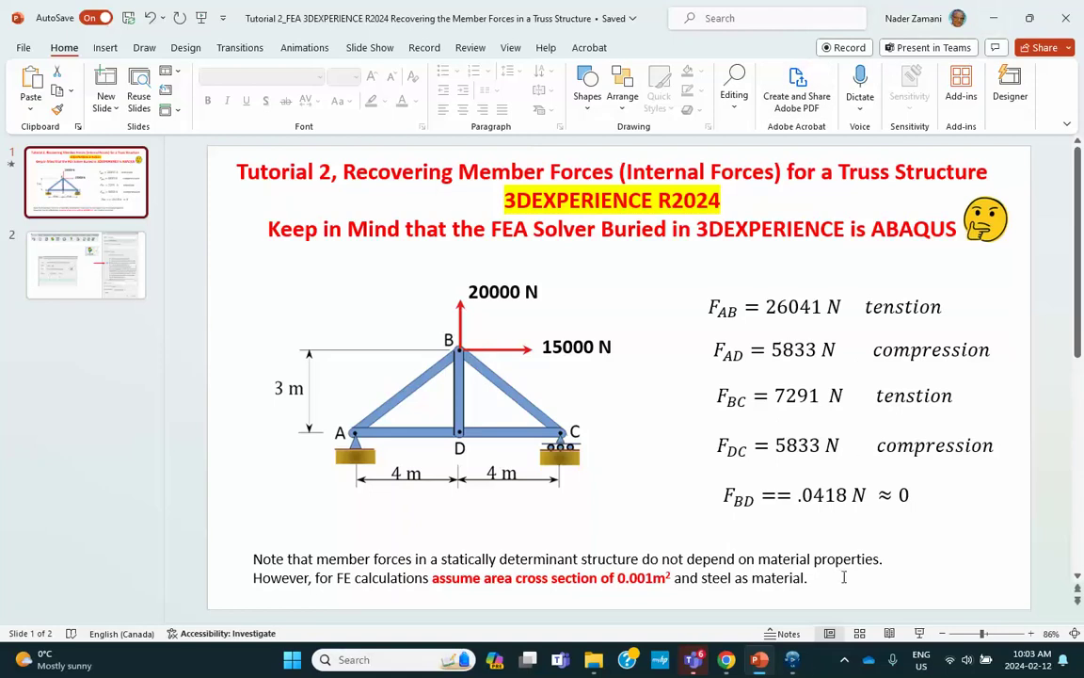
Return from PowerPoint to the 3DEXPERIENCE truss results window
key("alt+Tab")
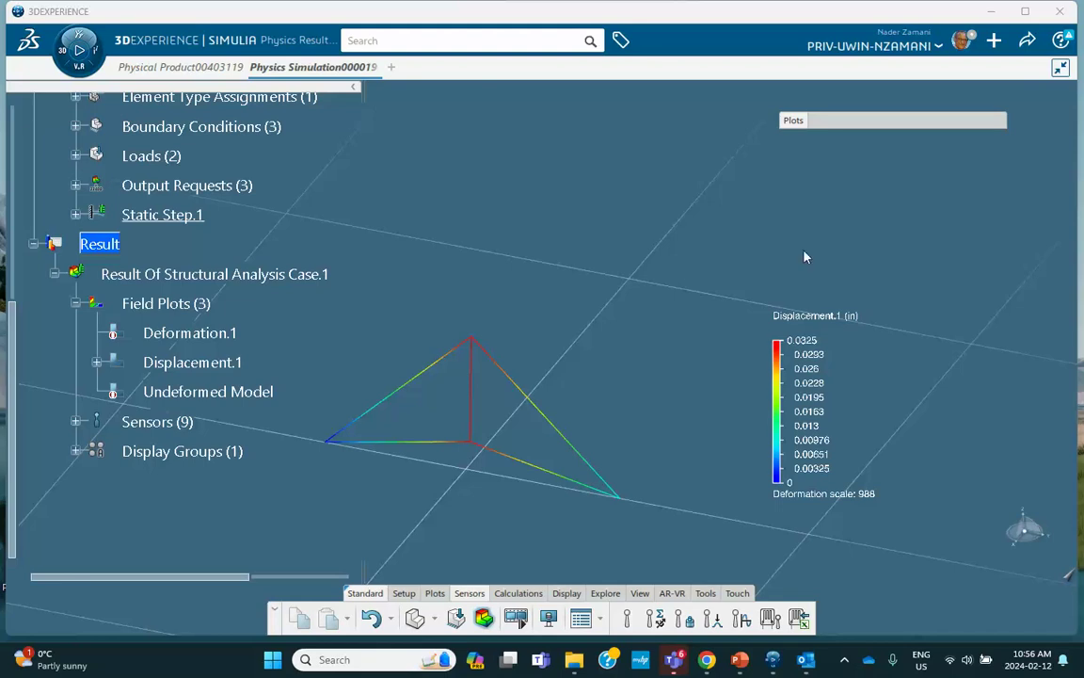
Redefine Displacement.1 as S stress Tensor Component 11 at Elements, not yet applied
double_click(557, 385)
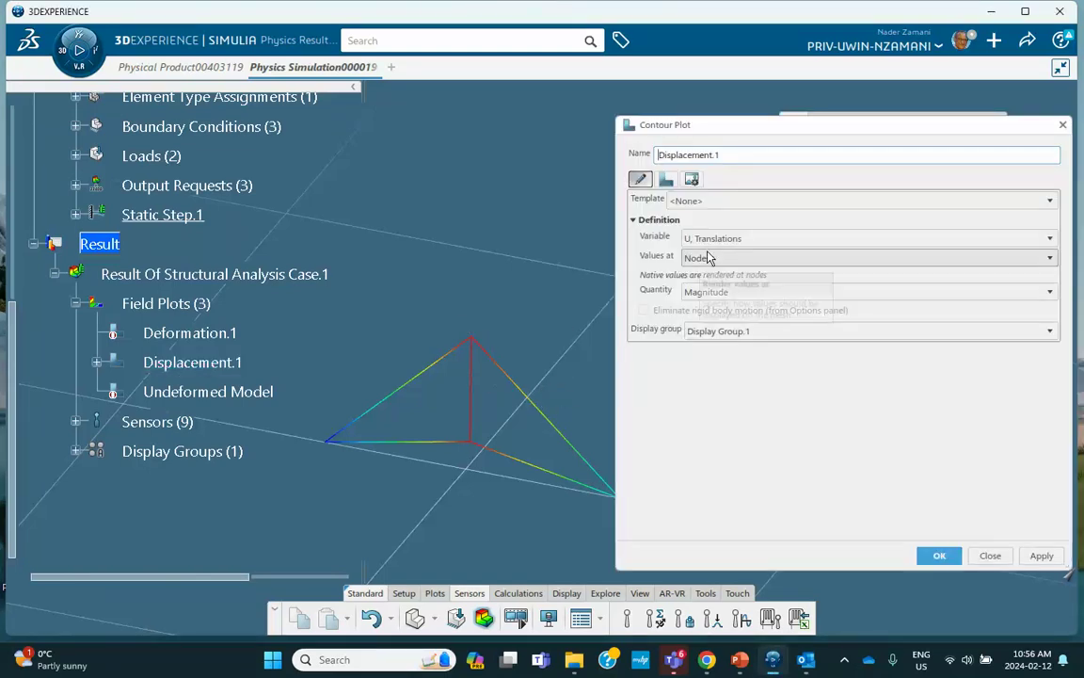
left_click(727, 240)
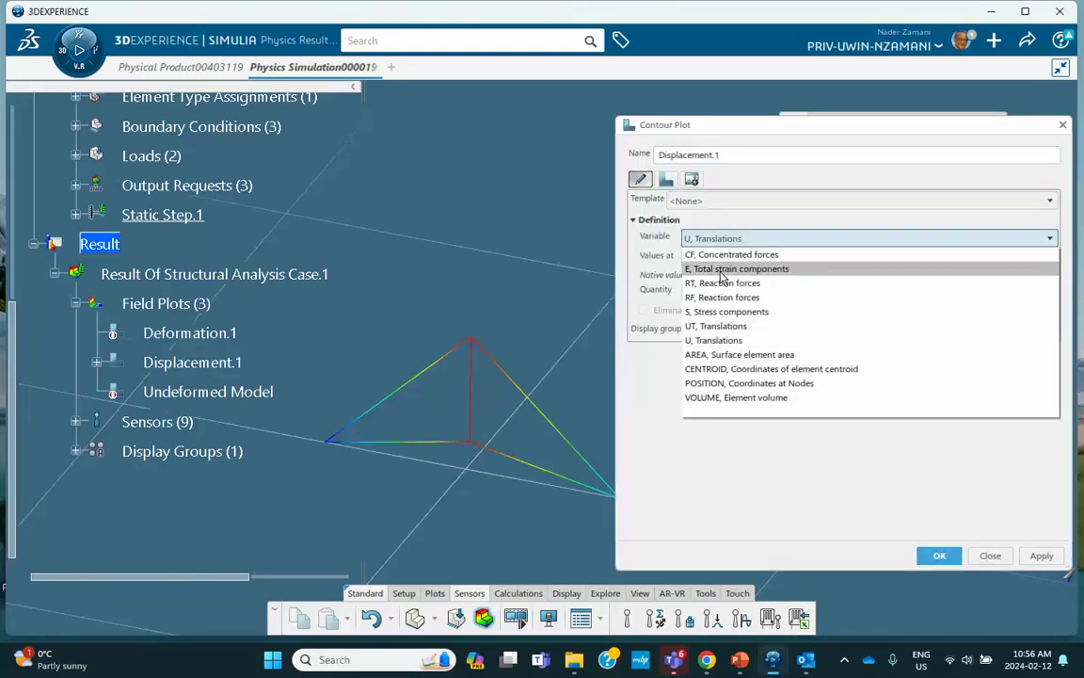
left_click(724, 312)
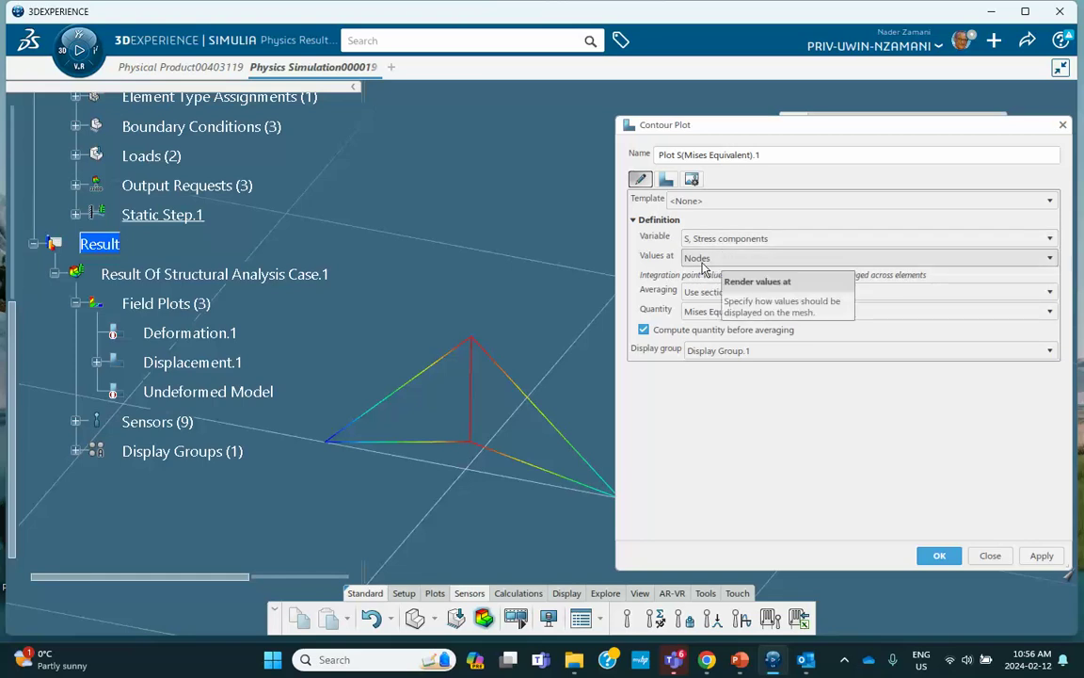
left_click(705, 266)
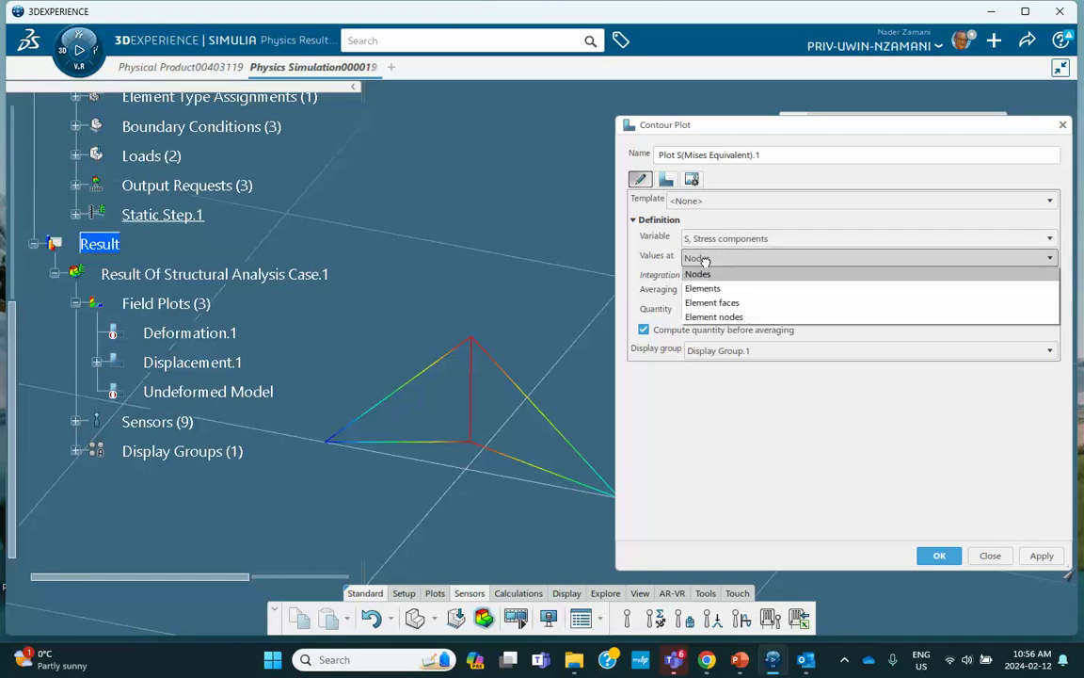
left_click(701, 285)
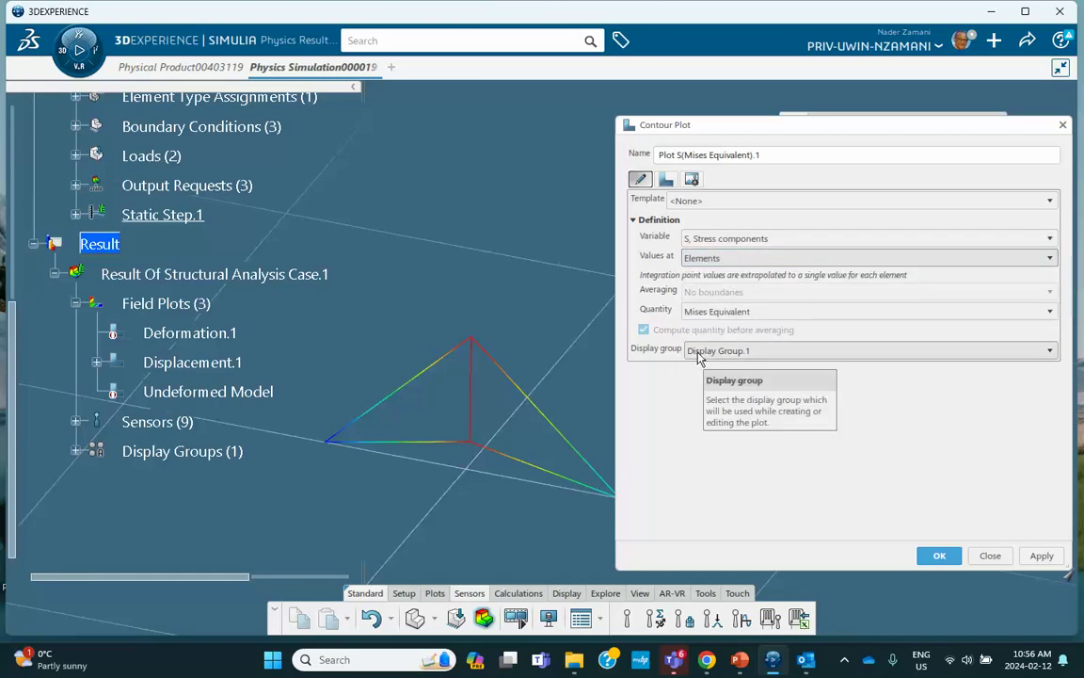
left_click(717, 314)
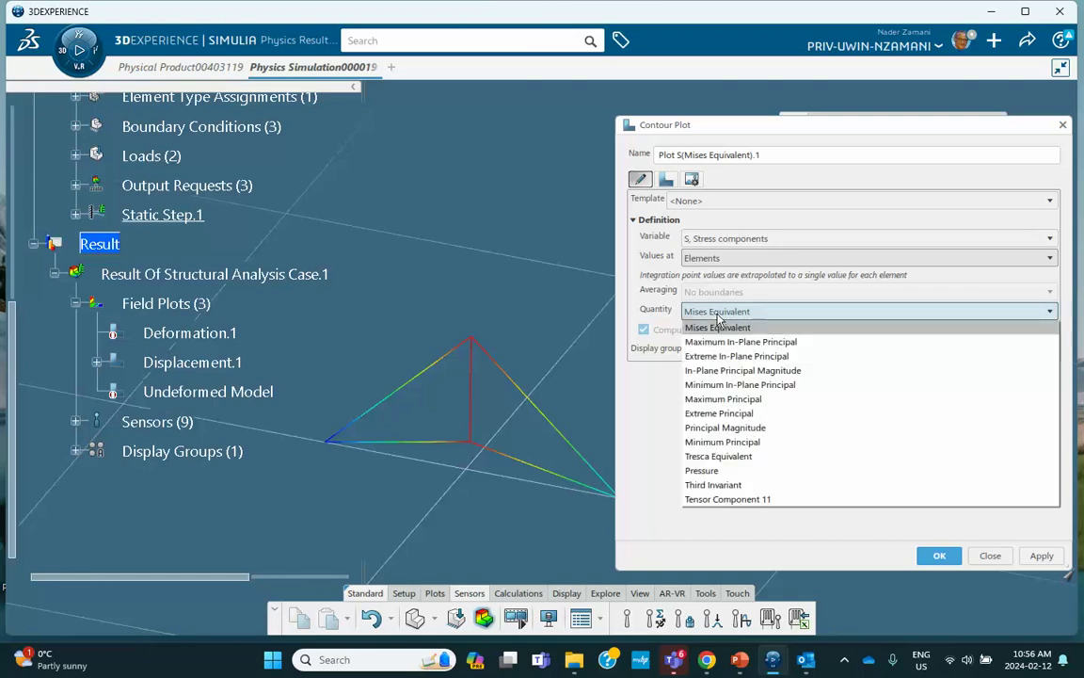
left_click(709, 502)
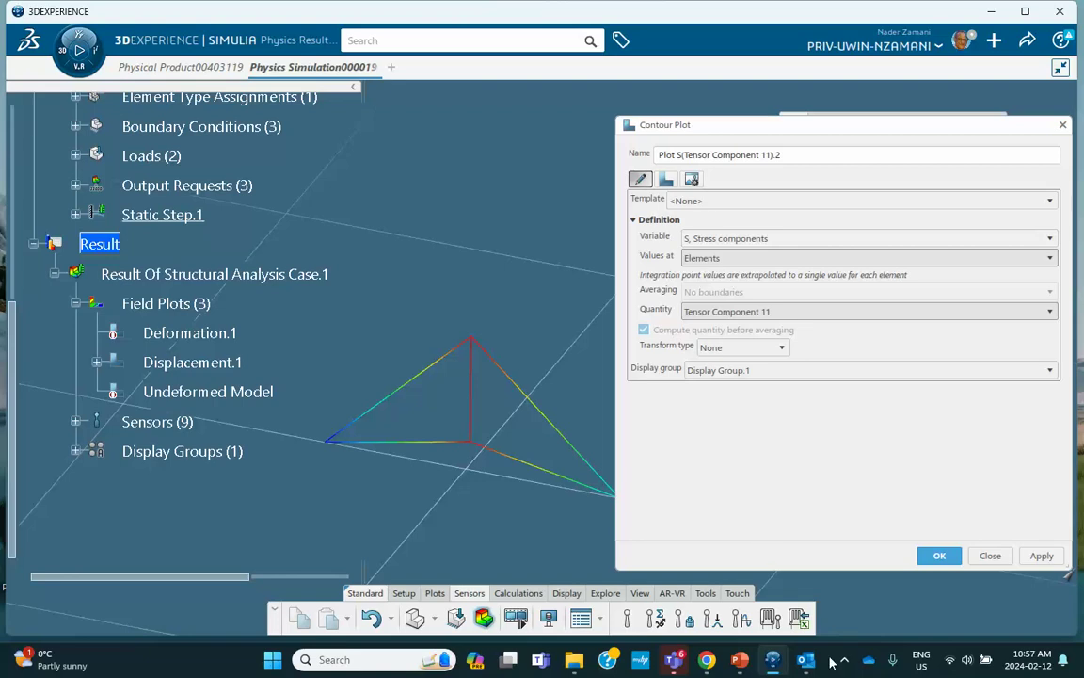
Review PowerPoint slide 3 on Tensor Component 11, then return to 3DEXPERIENCE
left_click(737, 665)
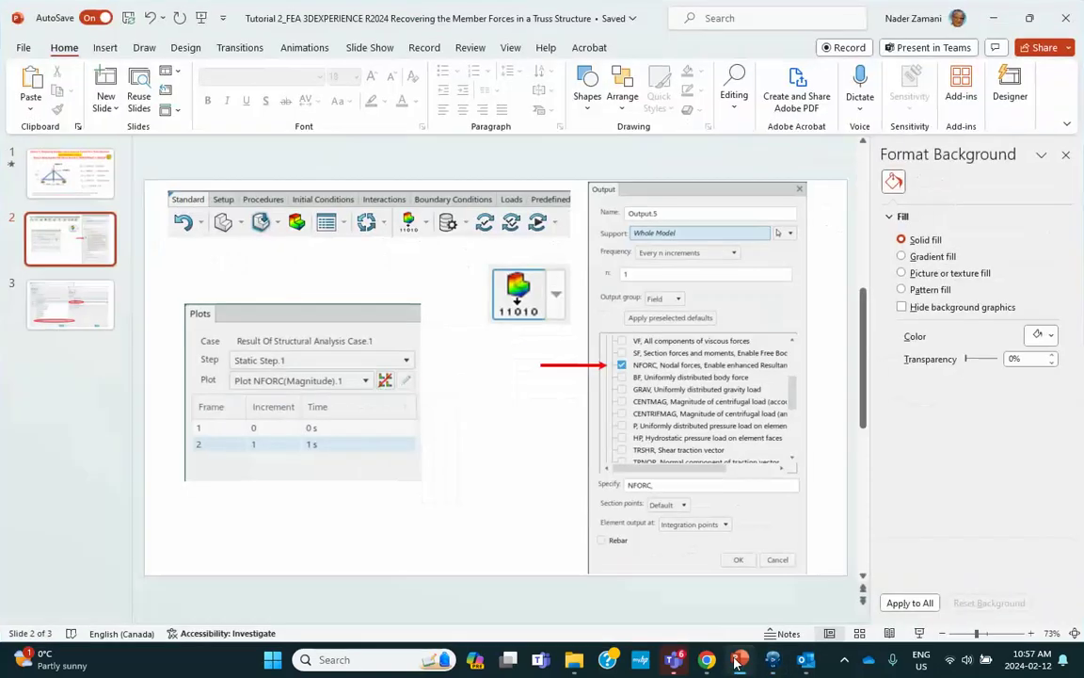
left_click(94, 316)
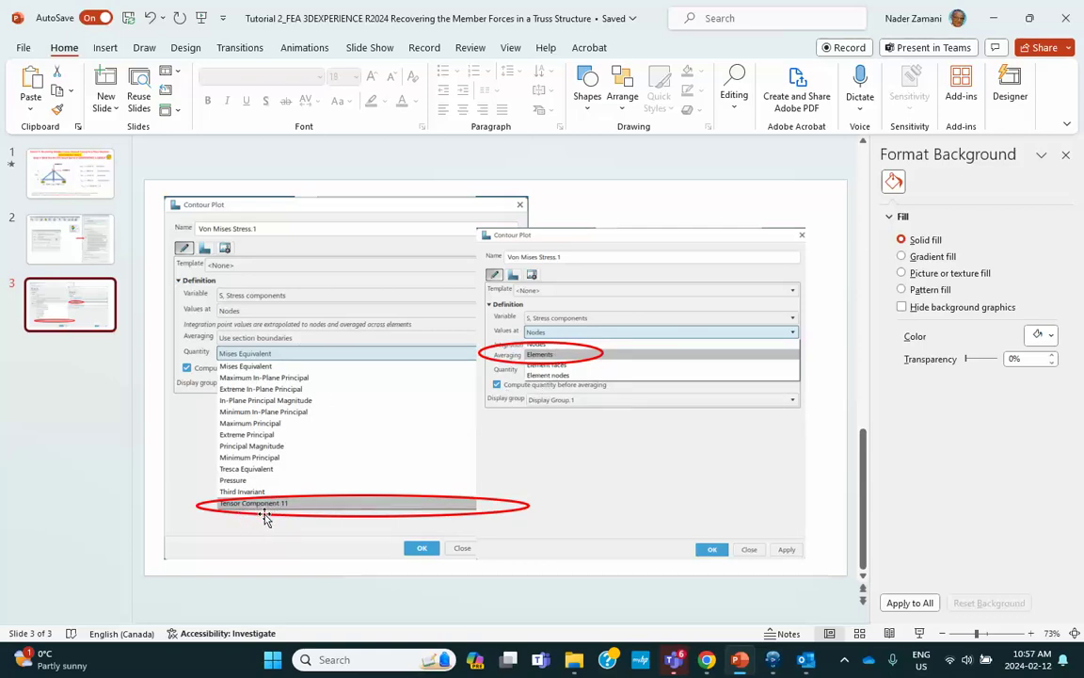
left_click(770, 661)
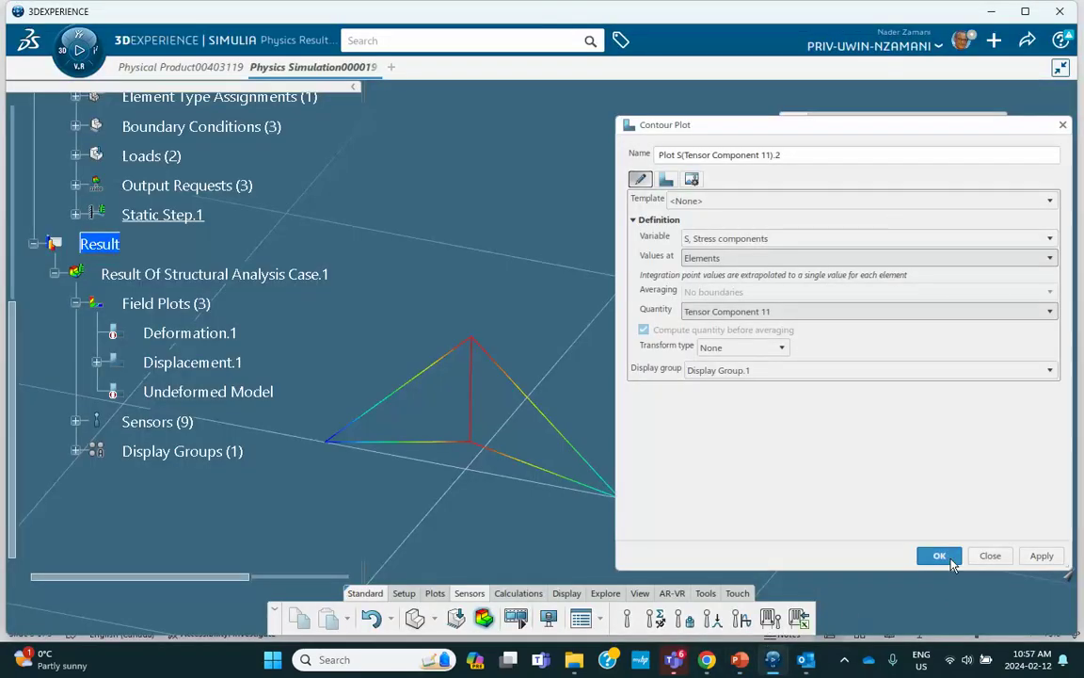
Apply the S11 stress contour and read member values, e.g. 7.29e+6 Pa on a diagonal
left_click(941, 557)
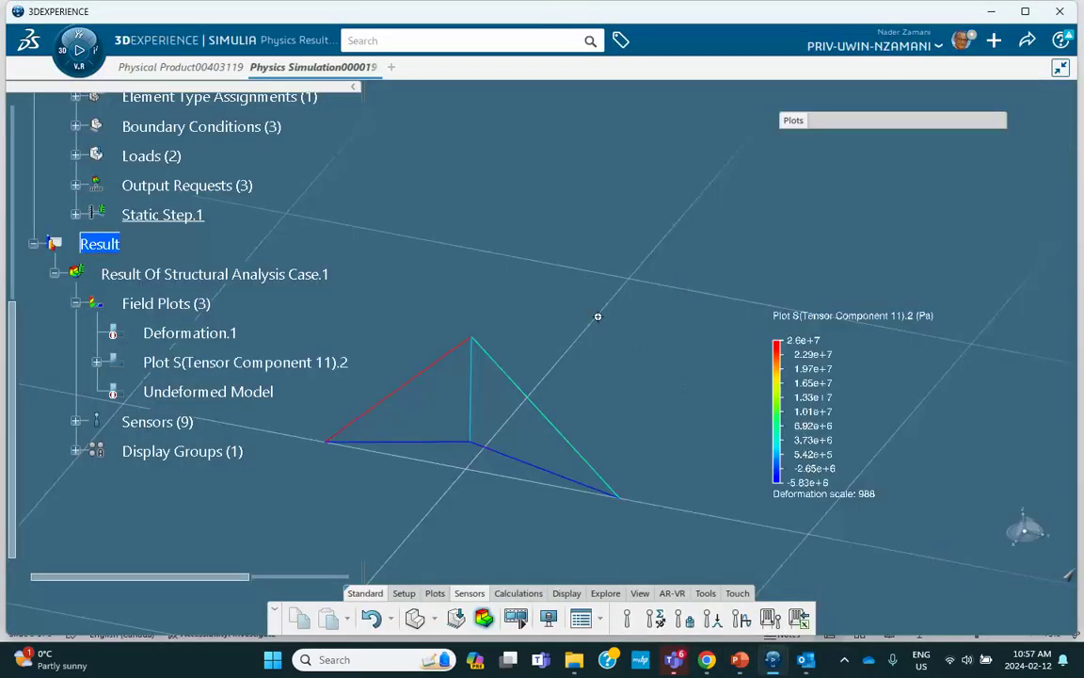
middle_click_drag(597, 317, 648, 274)
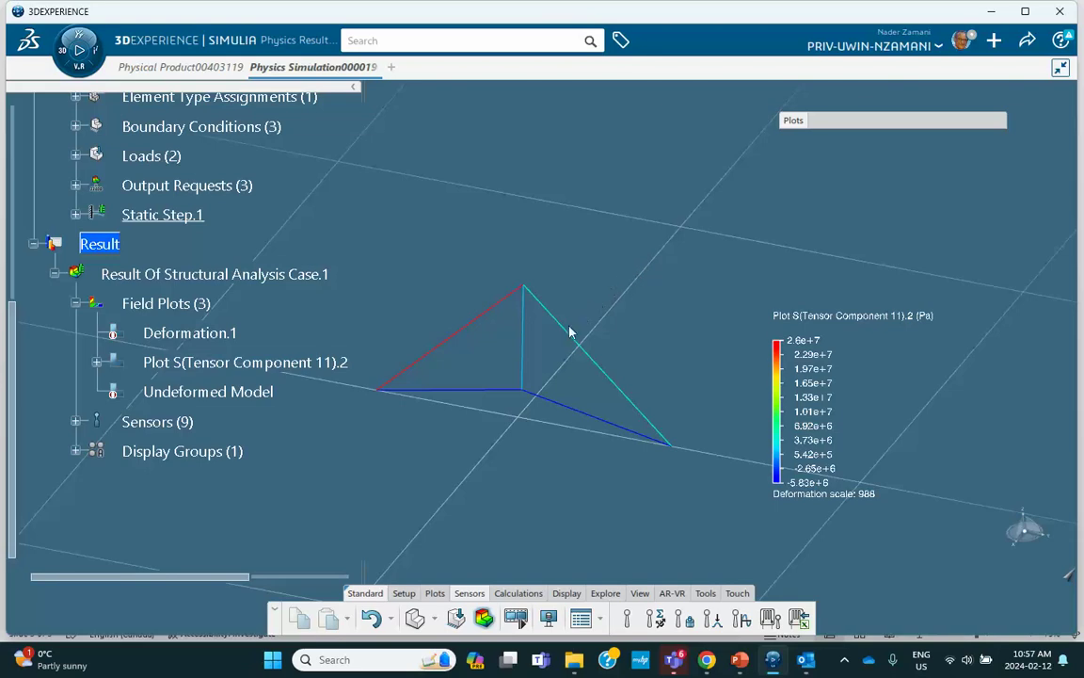
mouse_move(573, 339)
mouse_move(487, 315)
mouse_move(485, 396)
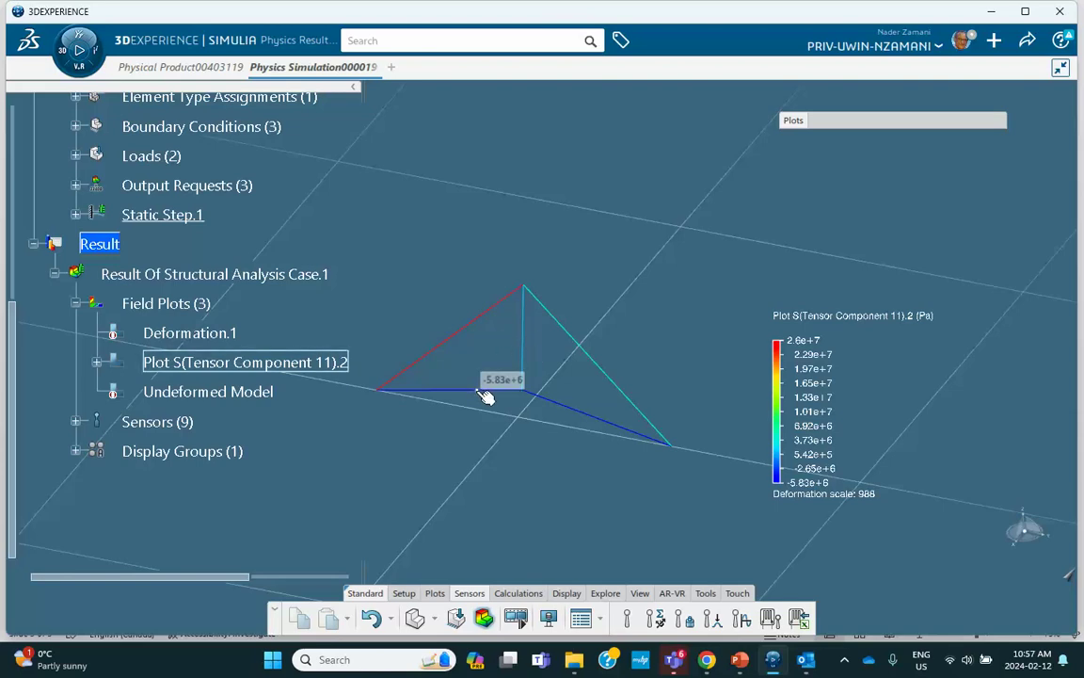